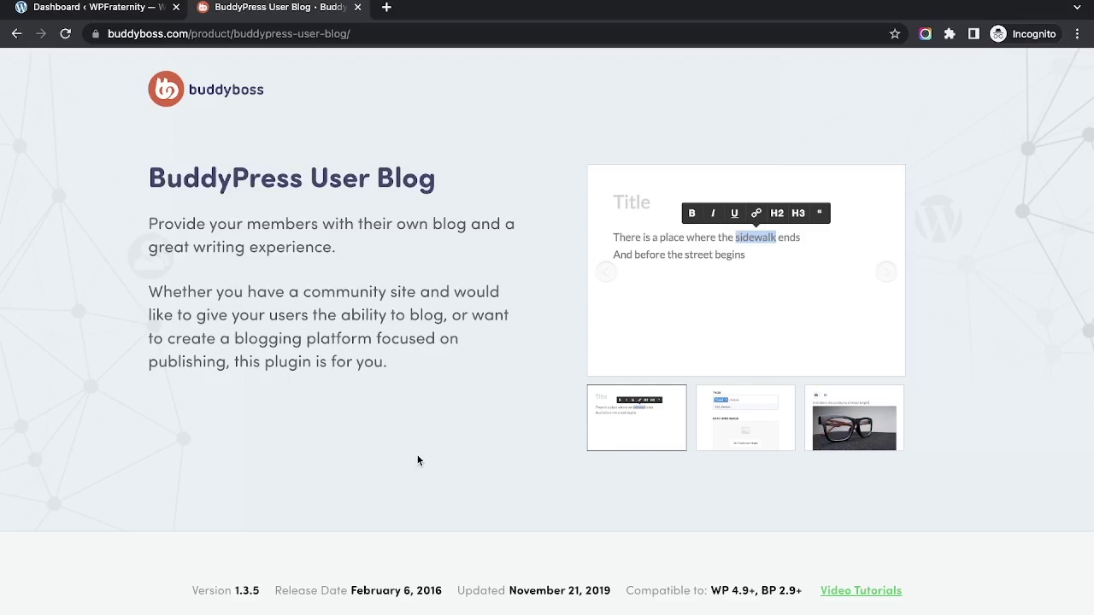
- Scroll through the BuddyPress User Blog product page, then switch to the WordPress Dashboard tab
{"action": "scroll", "coordinate": [423, 453], "scroll_direction": "down", "scroll_amount": 3}
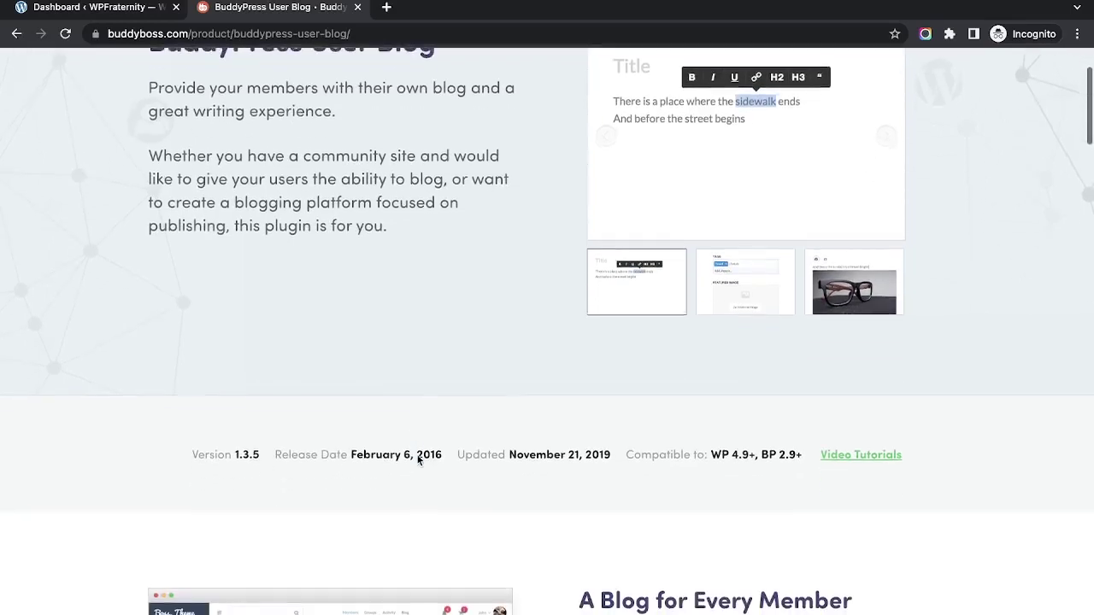
{"action": "scroll", "coordinate": [410, 386], "scroll_direction": "up", "scroll_amount": 3}
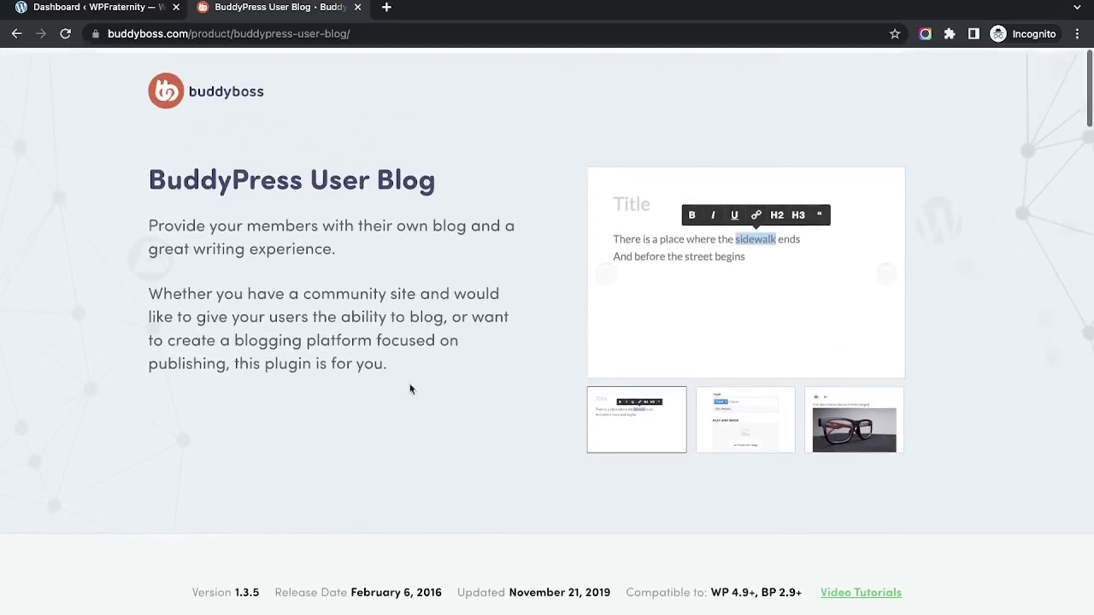
{"action": "left_click", "coordinate": [120, 10]}
- Look over the installed themes, then activate BuddyPress User Blog under Installed Plugins
{"action": "mouse_move", "coordinate": [71, 318]}
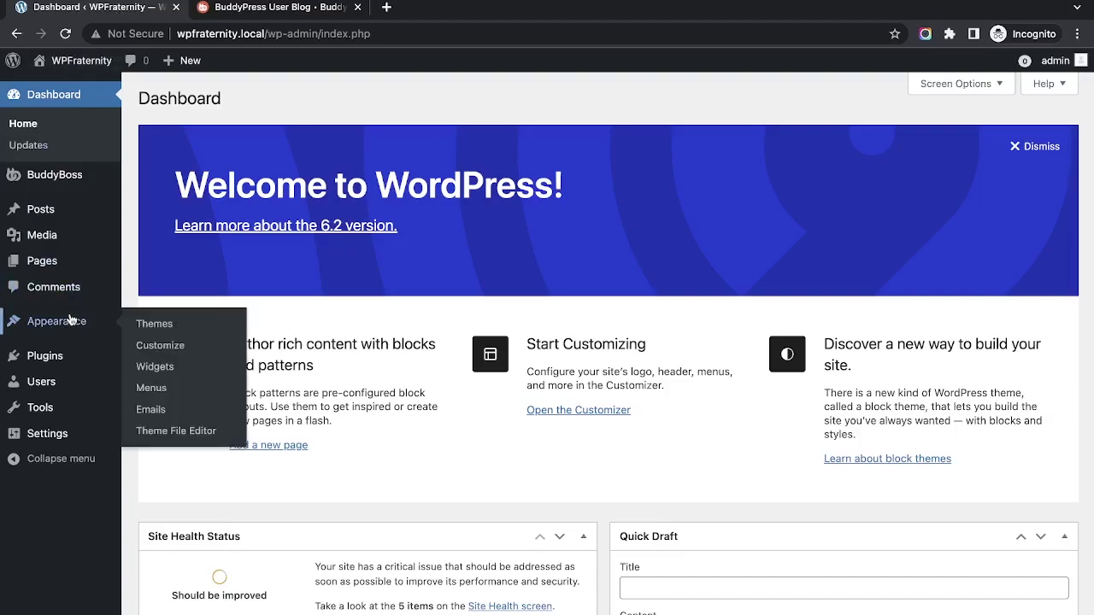
{"action": "left_click", "coordinate": [140, 326]}
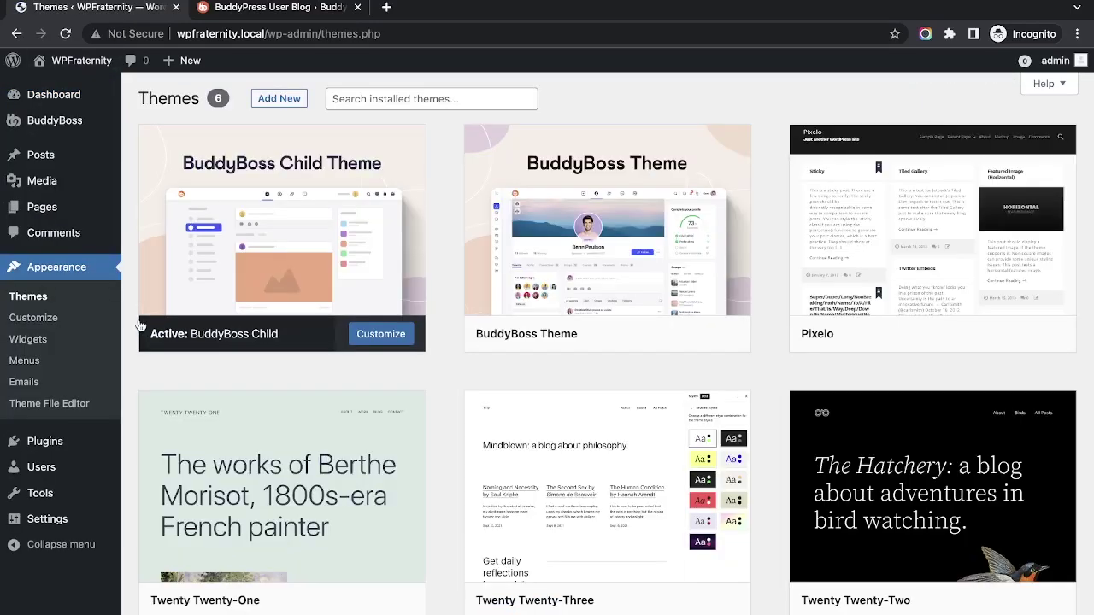
{"action": "mouse_move", "coordinate": [520, 222]}
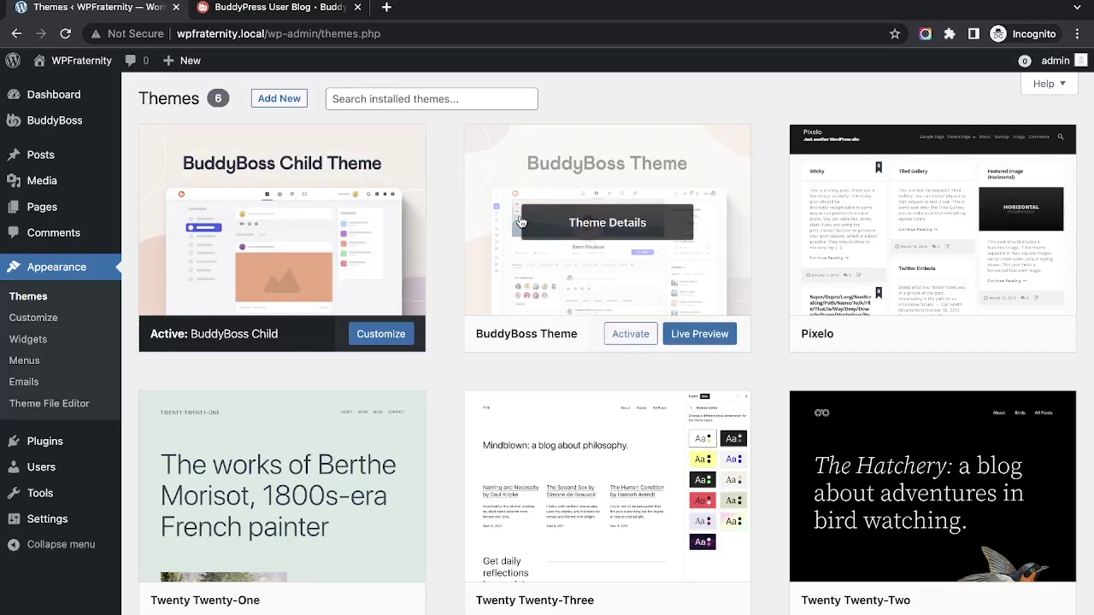
{"action": "mouse_move", "coordinate": [75, 439]}
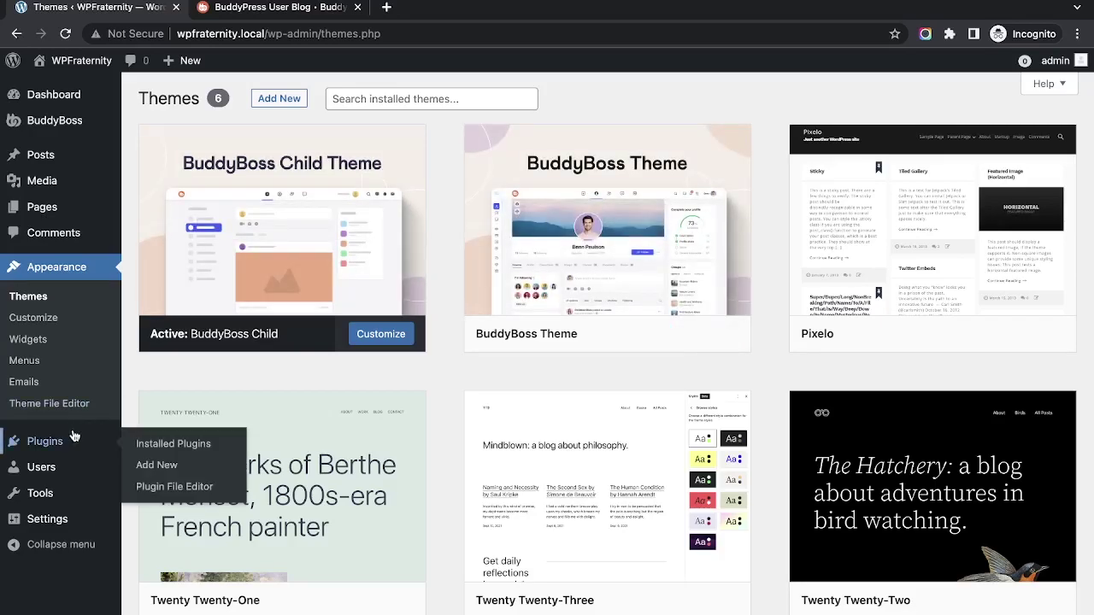
{"action": "left_click", "coordinate": [157, 446]}
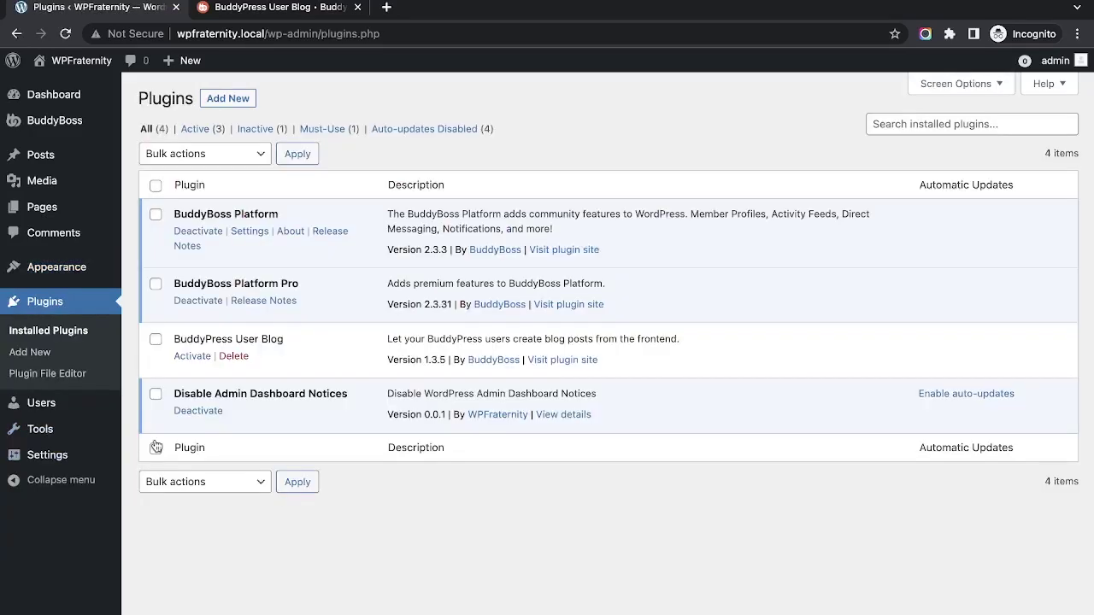
{"action": "left_click", "coordinate": [193, 358]}
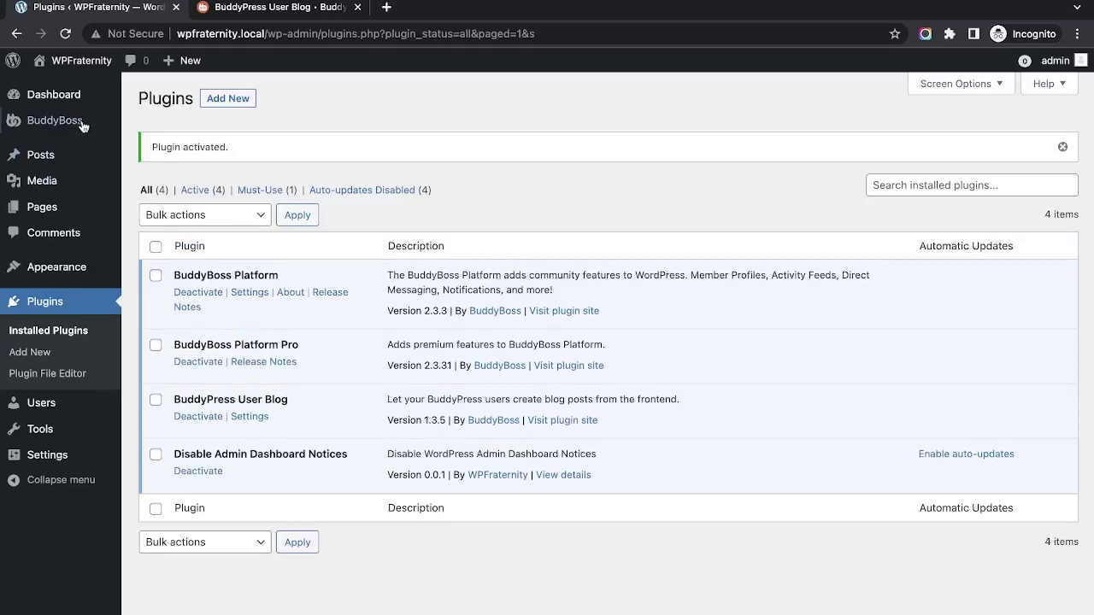
{"action": "mouse_move", "coordinate": [85, 124]}
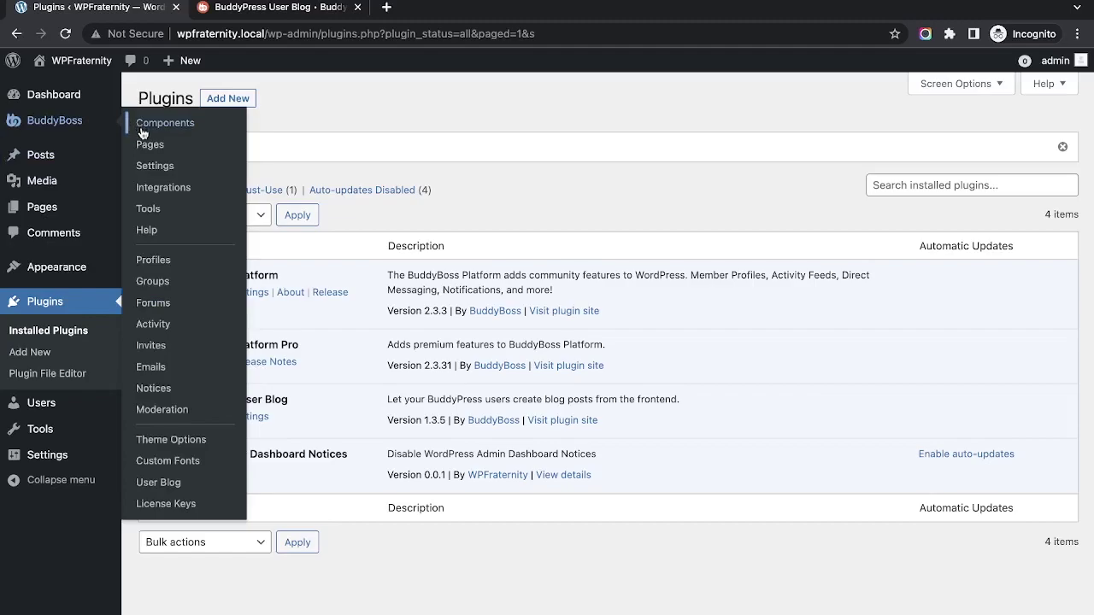
- Open BuddyPress User Blog's General Settings through its Settings link in Installed Plugins
{"action": "left_click", "coordinate": [156, 487]}
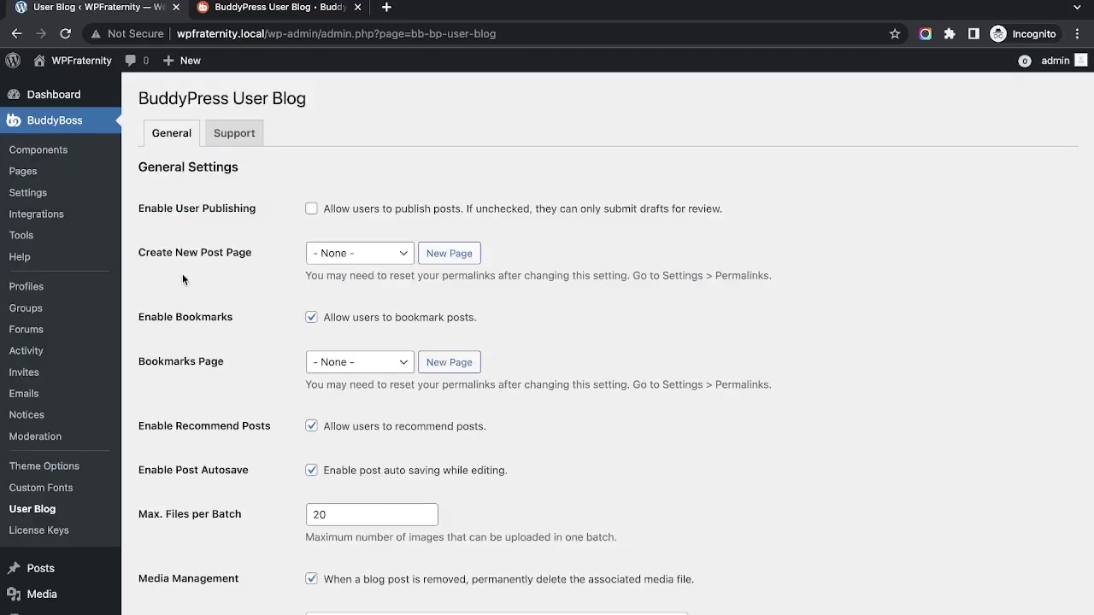
{"action": "scroll", "coordinate": [50, 487], "scroll_direction": "down", "scroll_amount": 3}
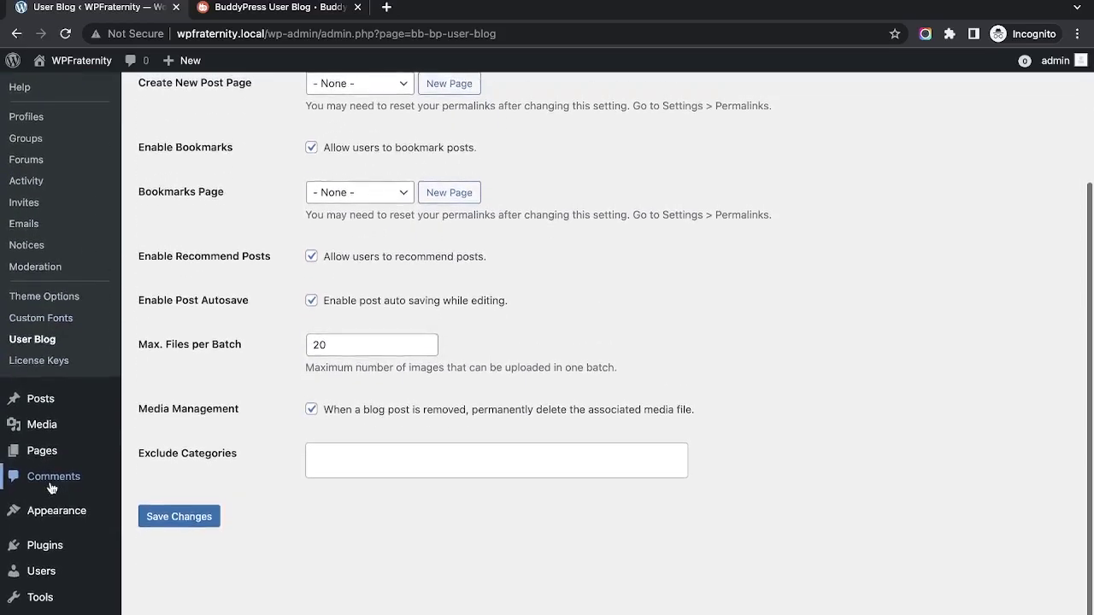
{"action": "mouse_move", "coordinate": [94, 550]}
{"action": "left_click", "coordinate": [146, 548]}
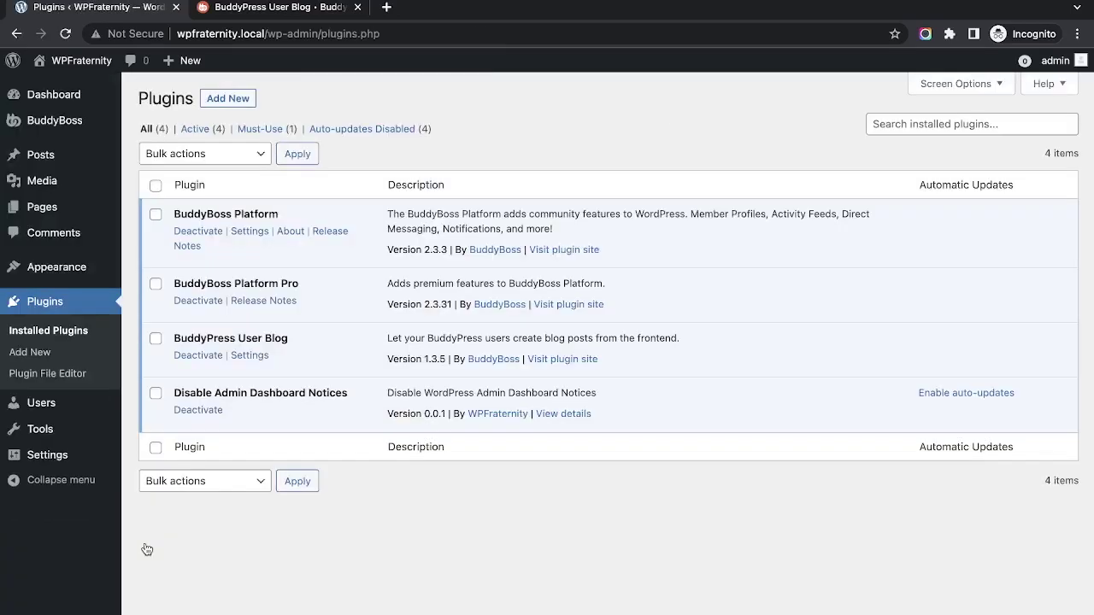
{"action": "left_click", "coordinate": [256, 358]}
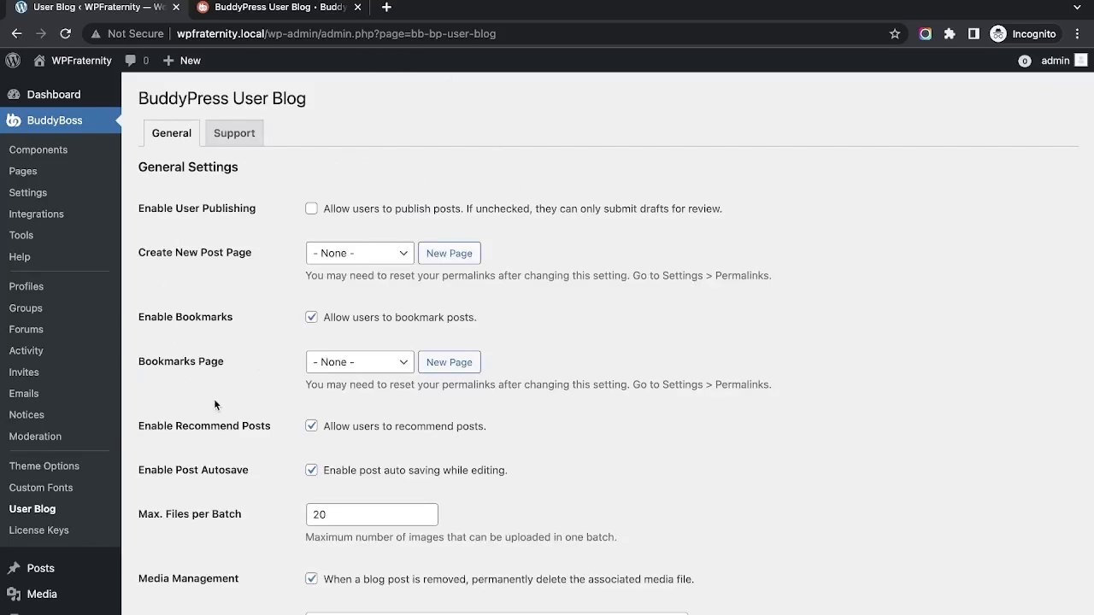
{"action": "scroll", "coordinate": [214, 404], "scroll_direction": "down", "scroll_amount": 2}
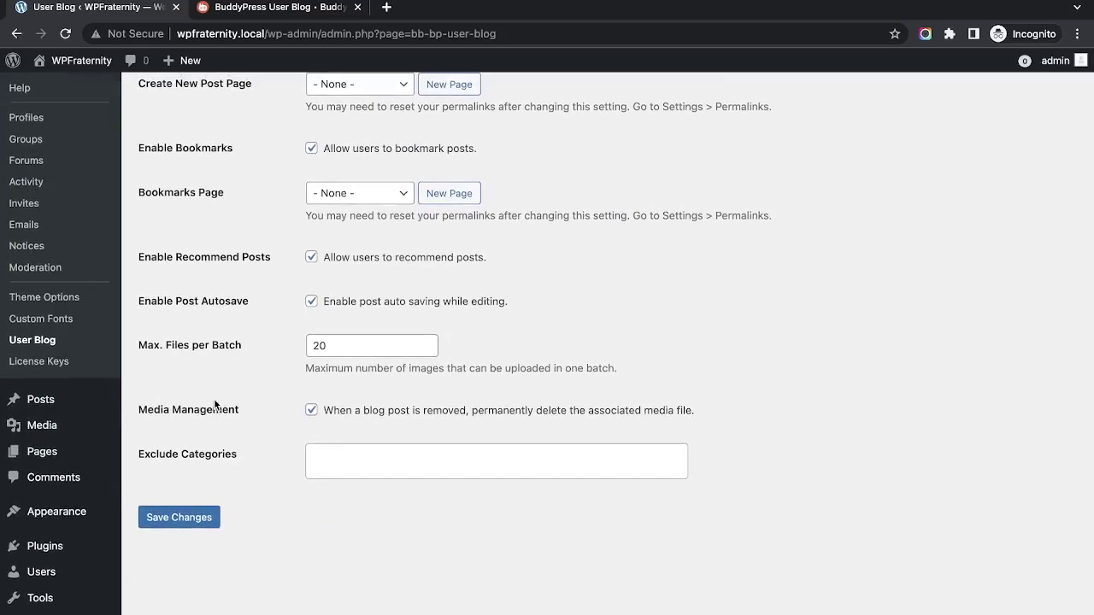
{"action": "scroll", "coordinate": [214, 404], "scroll_direction": "up", "scroll_amount": 2}
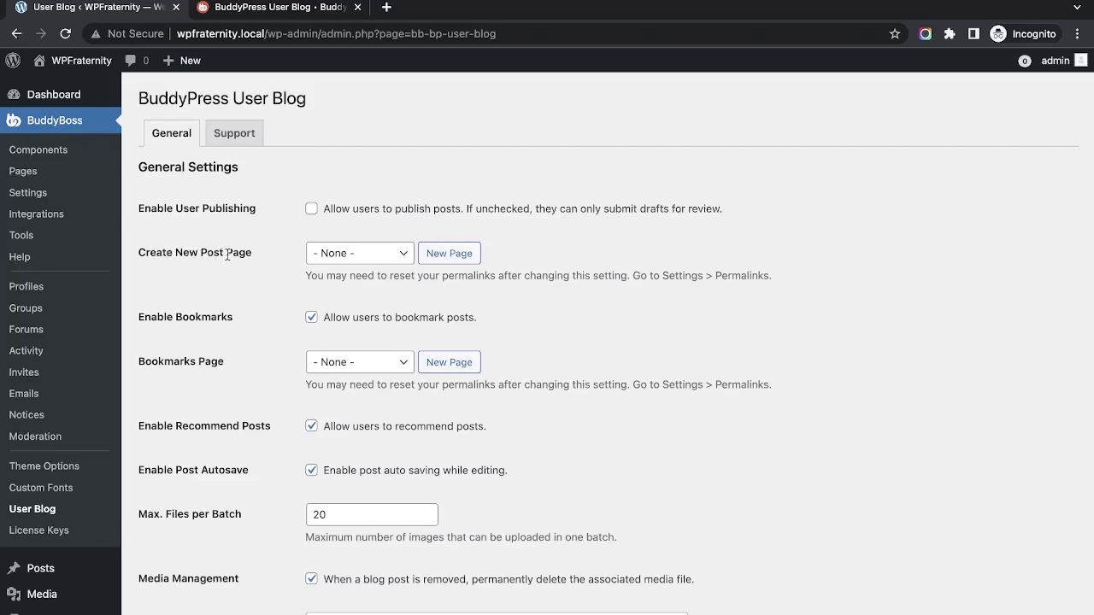
- Check the Create New Post Page choices, then open Add New Page in a separate tab
{"action": "left_click", "coordinate": [341, 256]}
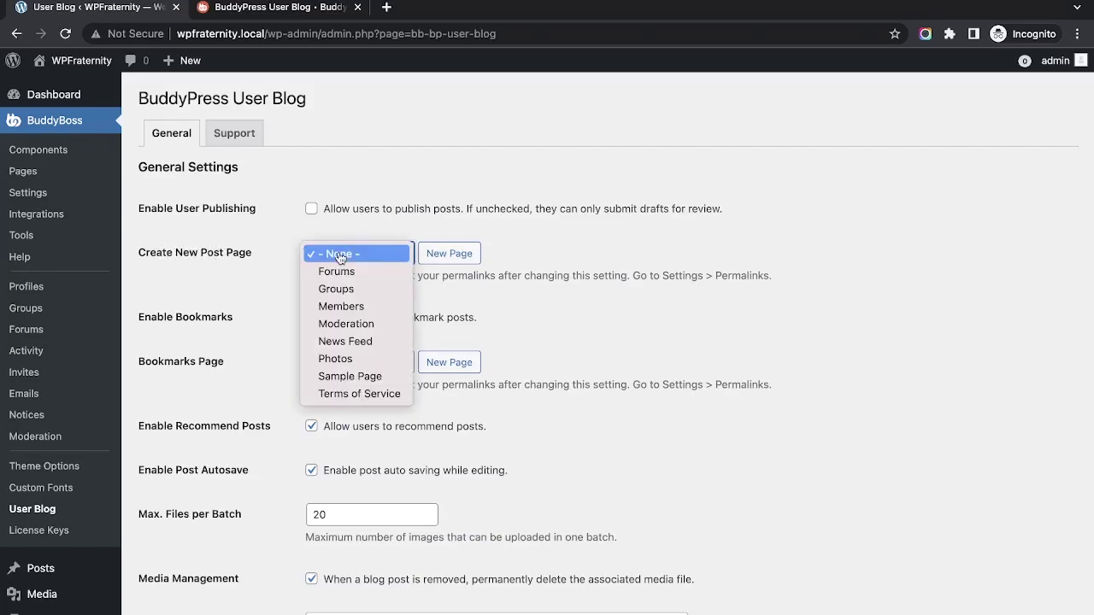
{"action": "left_click", "coordinate": [288, 246]}
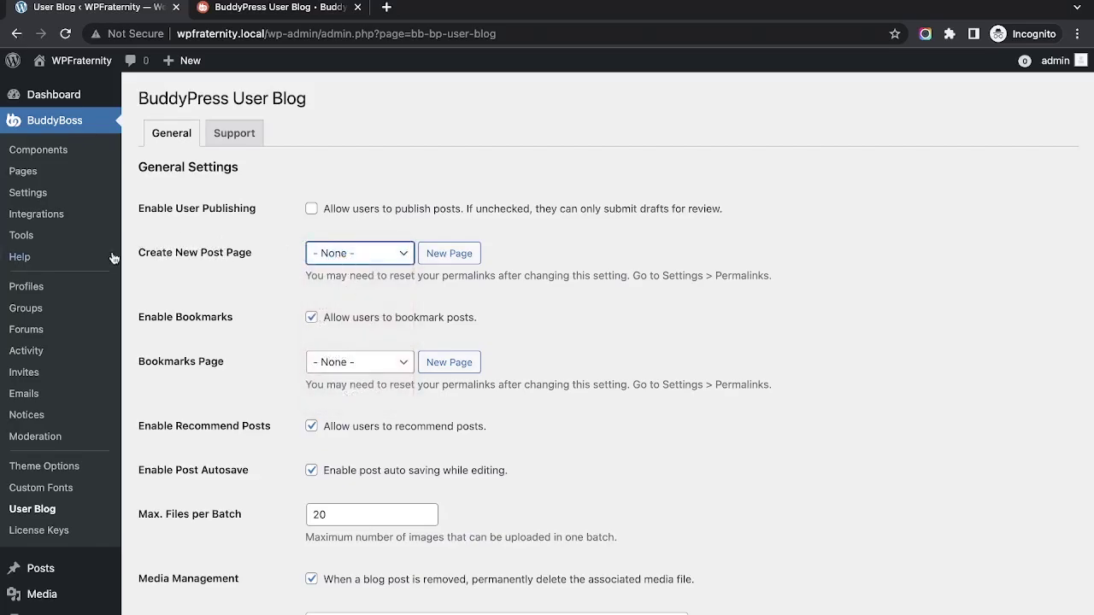
{"action": "scroll", "coordinate": [114, 259], "scroll_direction": "down", "scroll_amount": 2}
{"action": "mouse_move", "coordinate": [54, 542]}
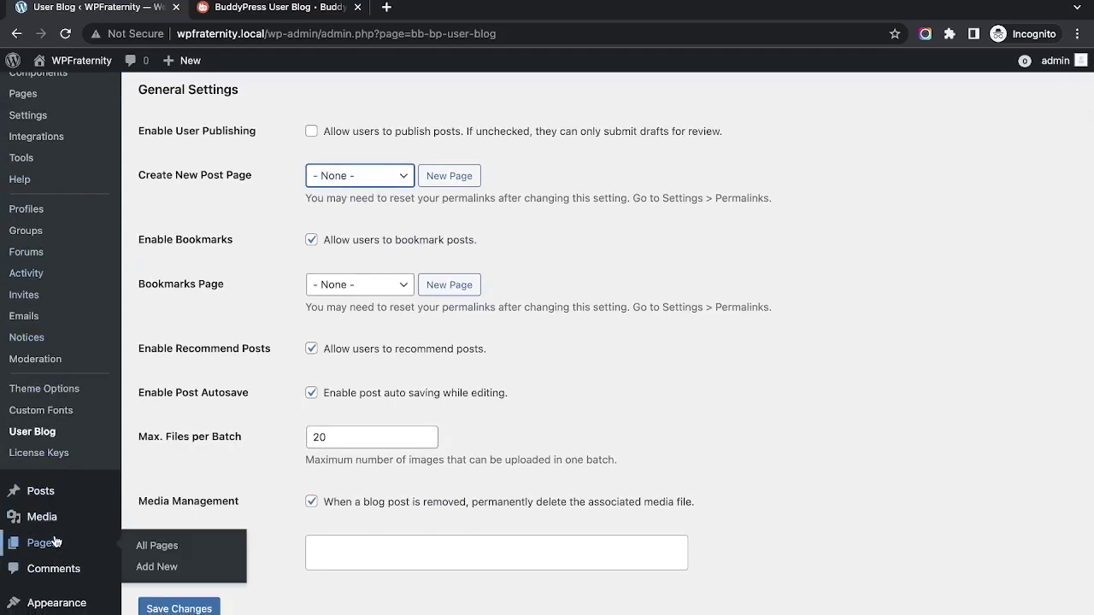
{"action": "right_click", "coordinate": [156, 565]}
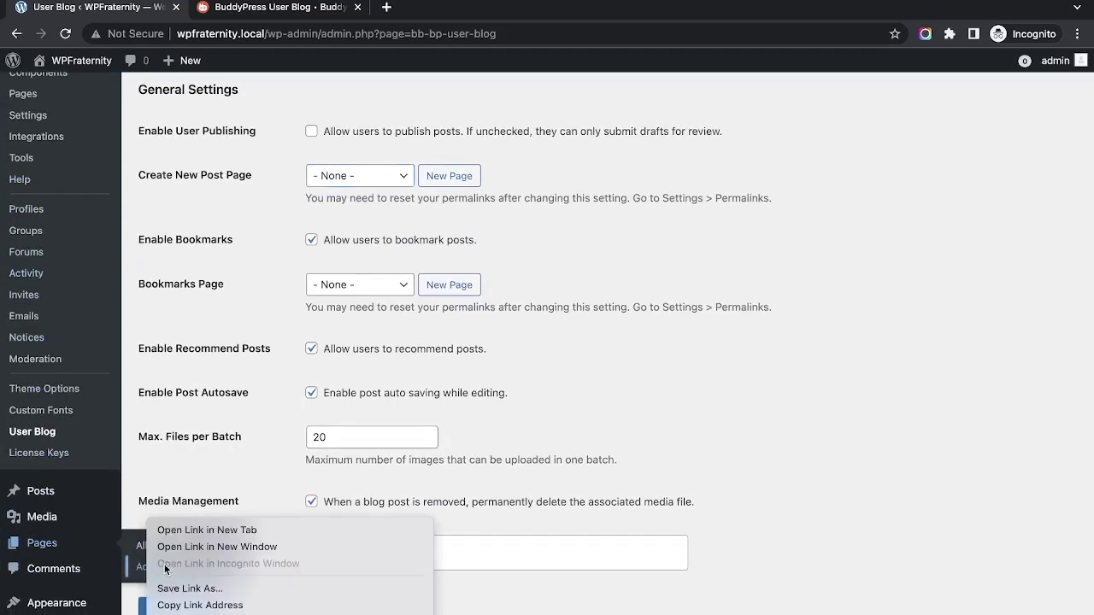
{"action": "left_click", "coordinate": [194, 529]}
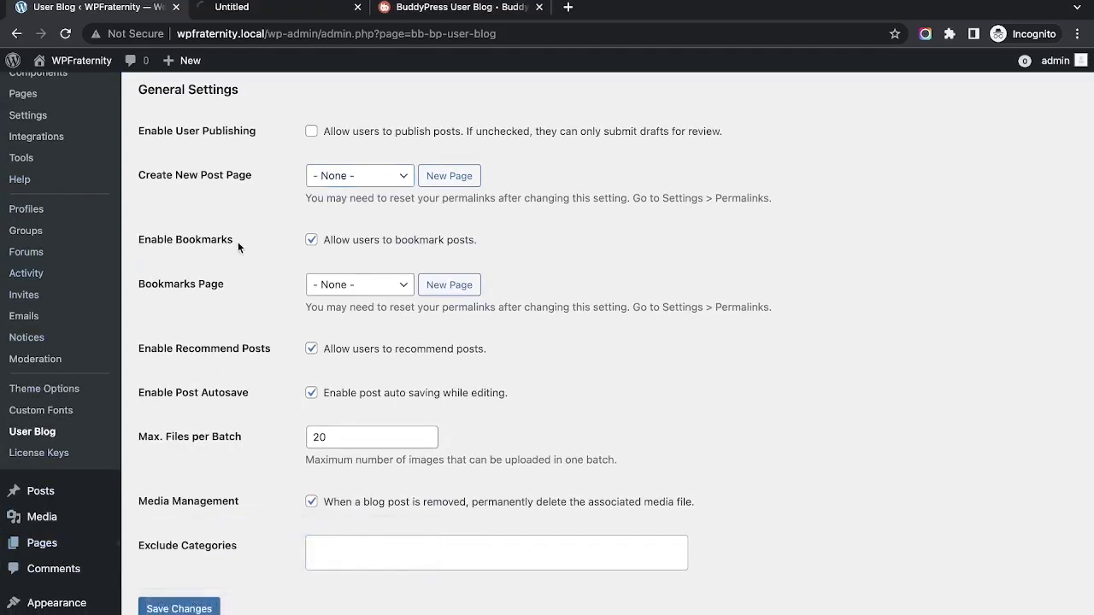
- Publish a new page titled 'Create New Post' and return to the User Blog settings
{"action": "left_click", "coordinate": [264, 12]}
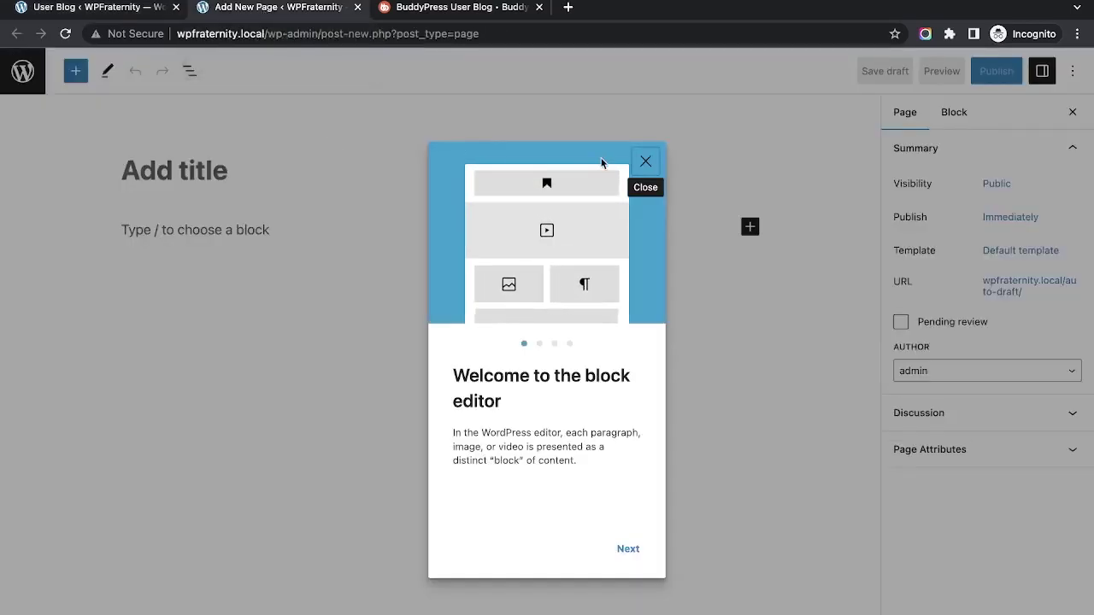
{"action": "left_click", "coordinate": [644, 159]}
{"action": "type", "text": "C"}
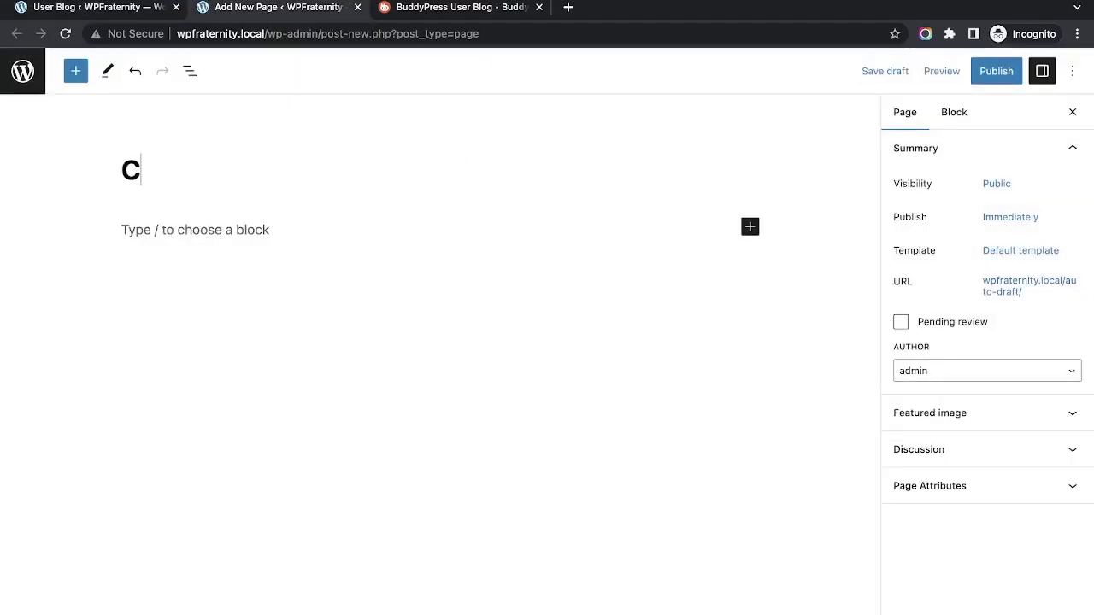
{"action": "type", "text": "reate N"}
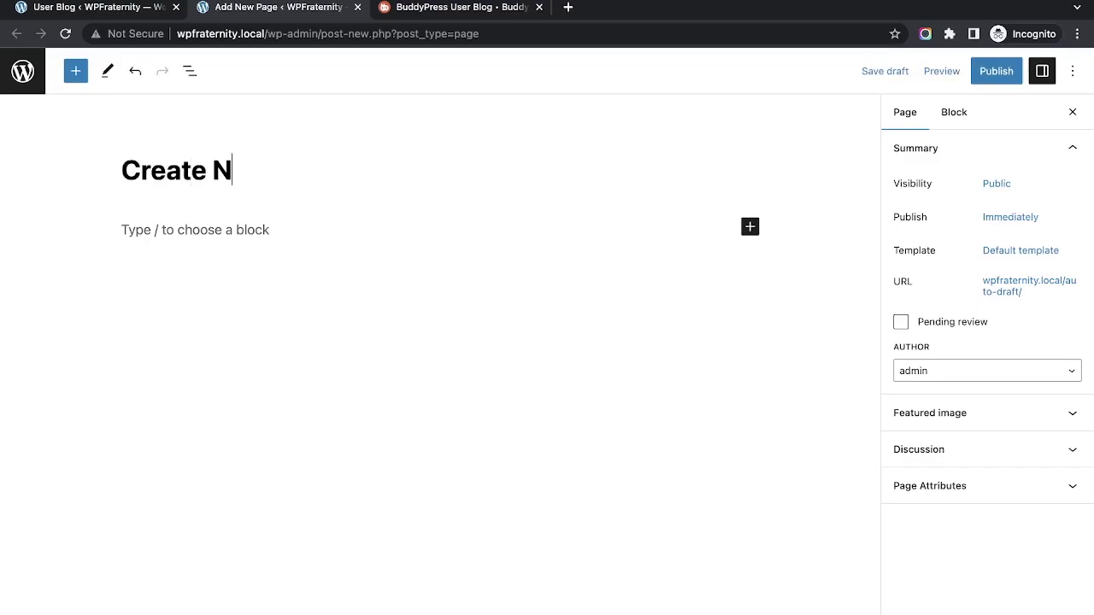
{"action": "type", "text": "ew Post"}
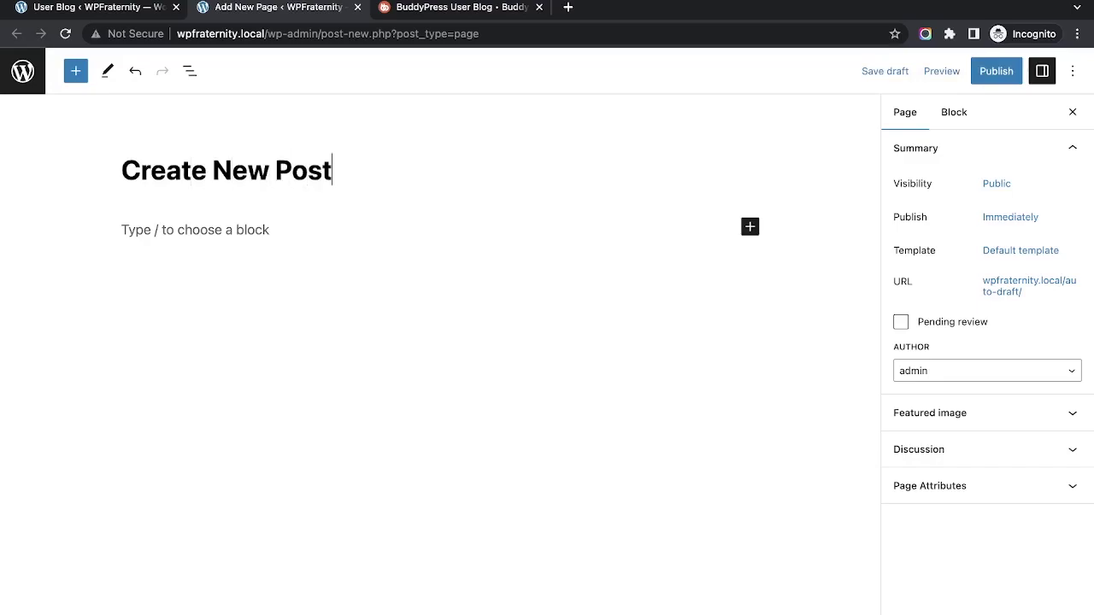
{"action": "left_click", "coordinate": [996, 73]}
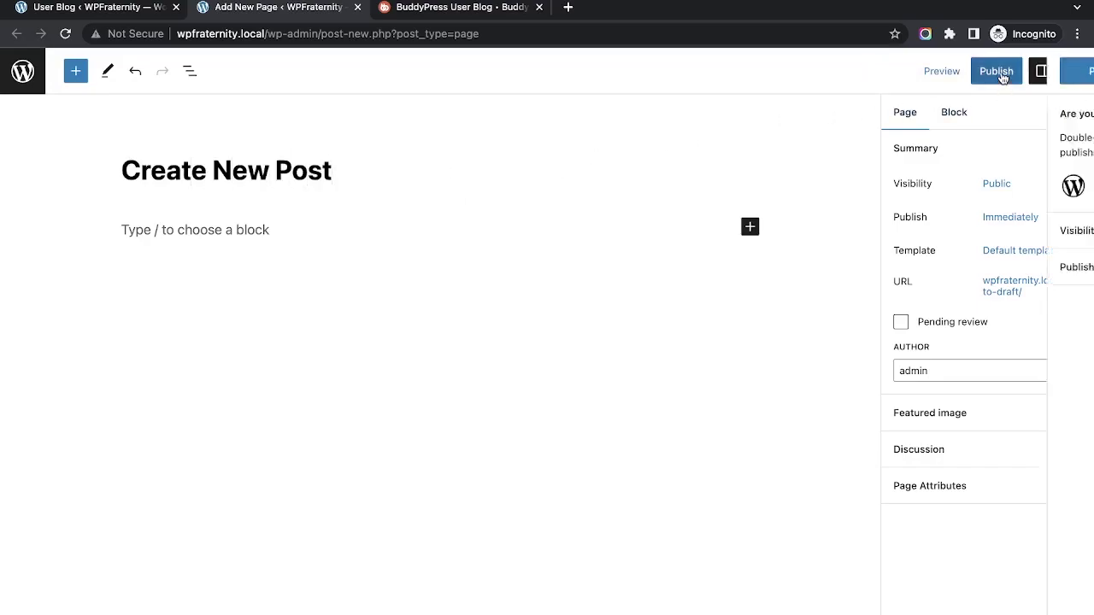
{"action": "left_click", "coordinate": [959, 72]}
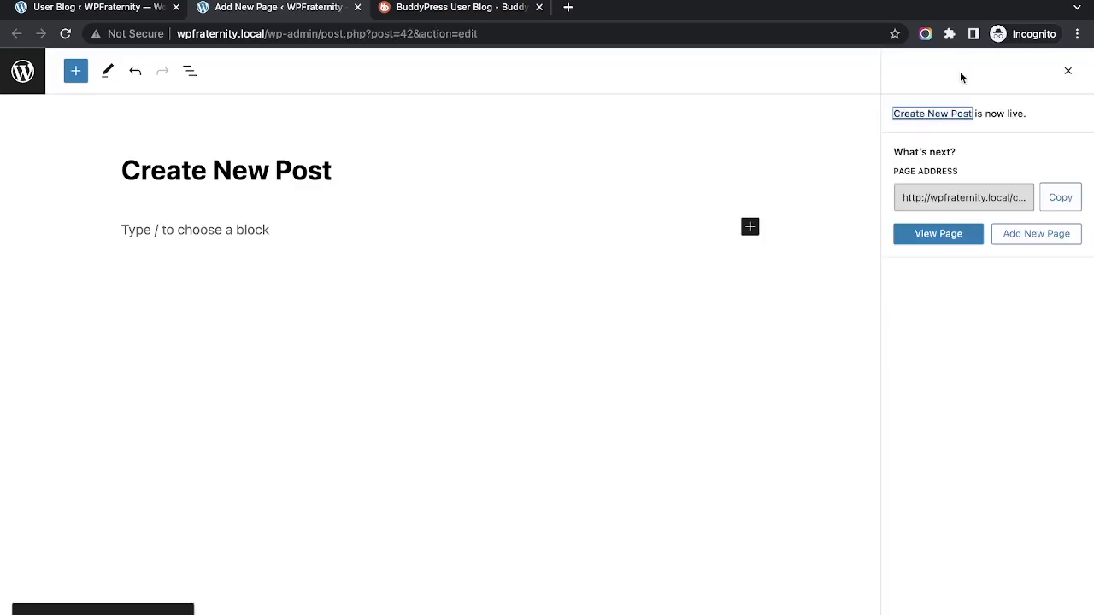
{"action": "left_click", "coordinate": [1068, 71]}
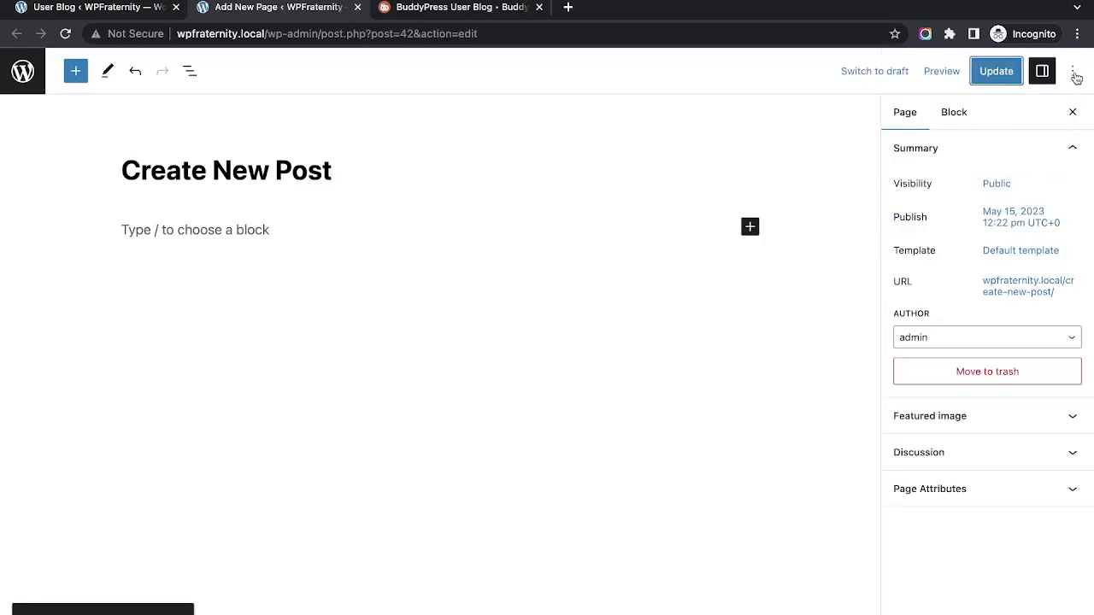
{"action": "left_click", "coordinate": [288, 224]}
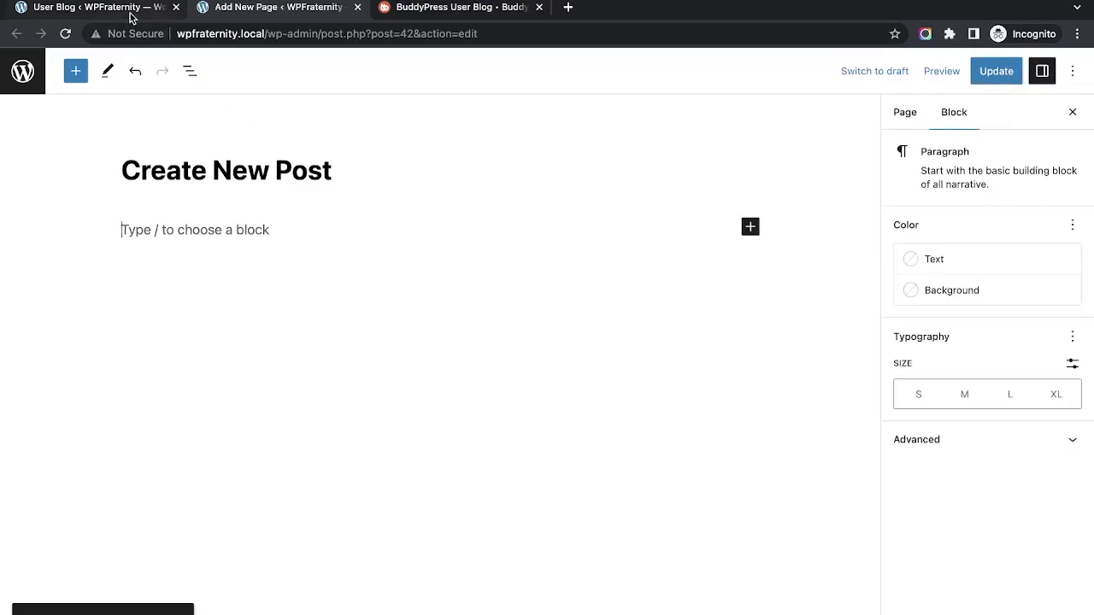
{"action": "left_click", "coordinate": [160, 10]}
{"action": "left_click", "coordinate": [257, 15]}
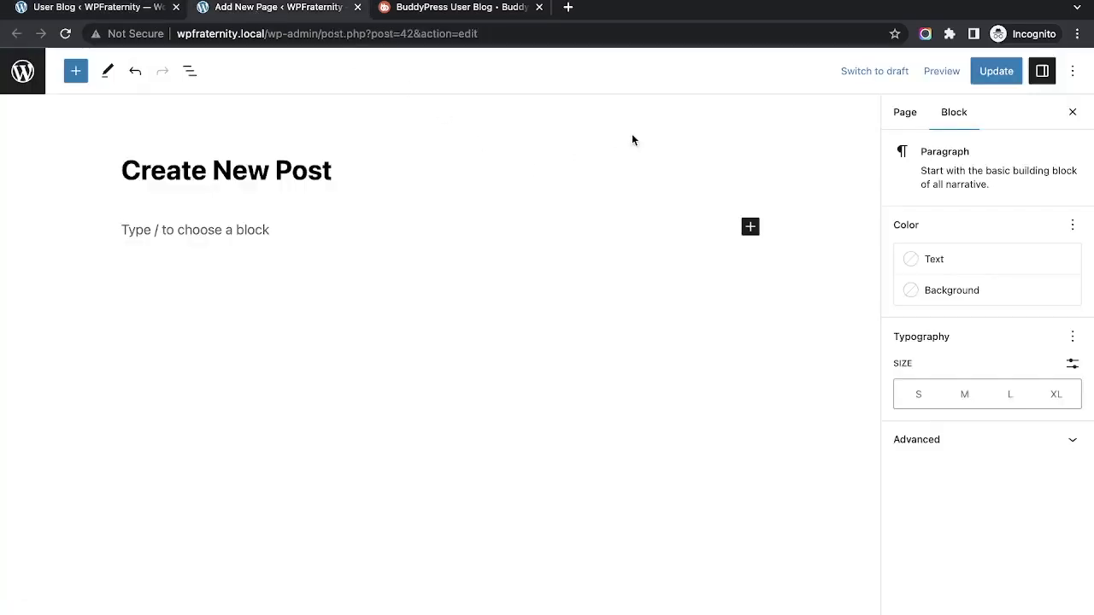
{"action": "left_click", "coordinate": [134, 7]}
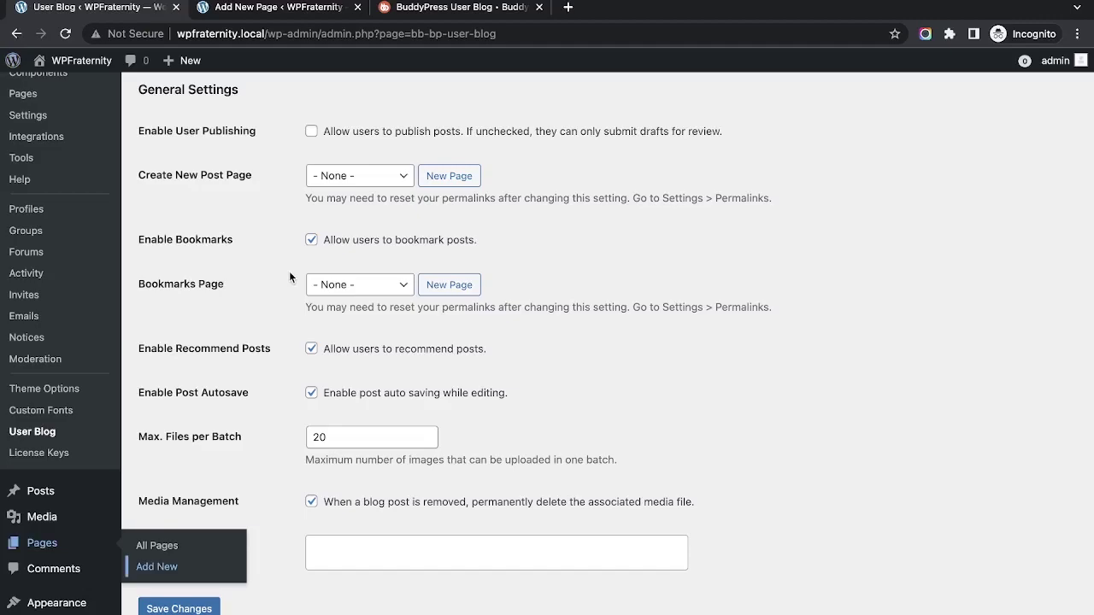
- Exit fullscreen editing and publish a new page titled 'Bookmark'
{"action": "left_click", "coordinate": [291, 10]}
{"action": "left_click", "coordinate": [1071, 71]}
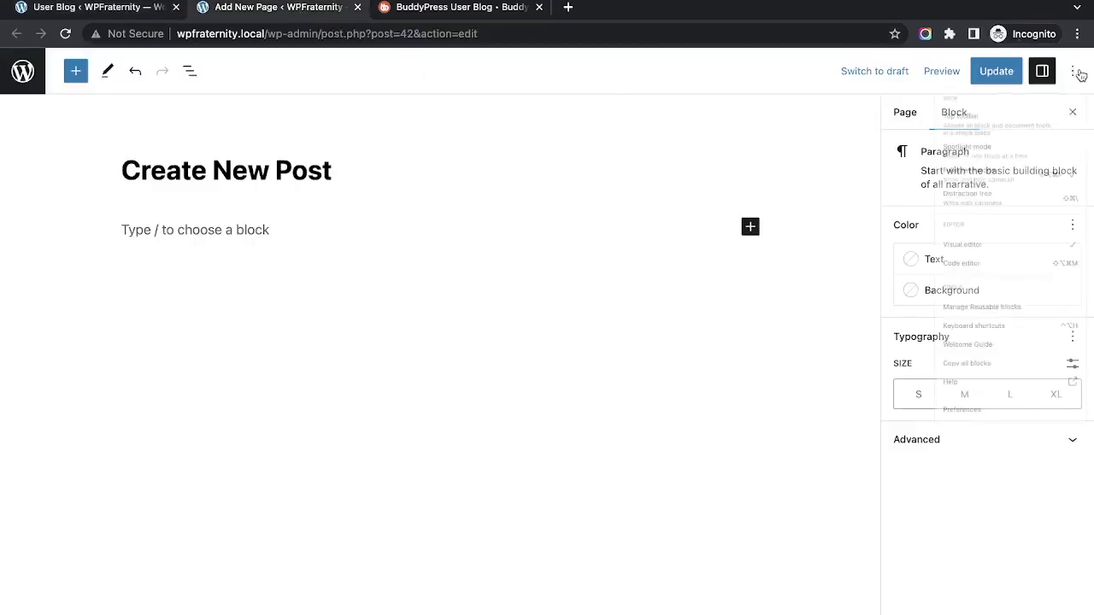
{"action": "left_click", "coordinate": [955, 230]}
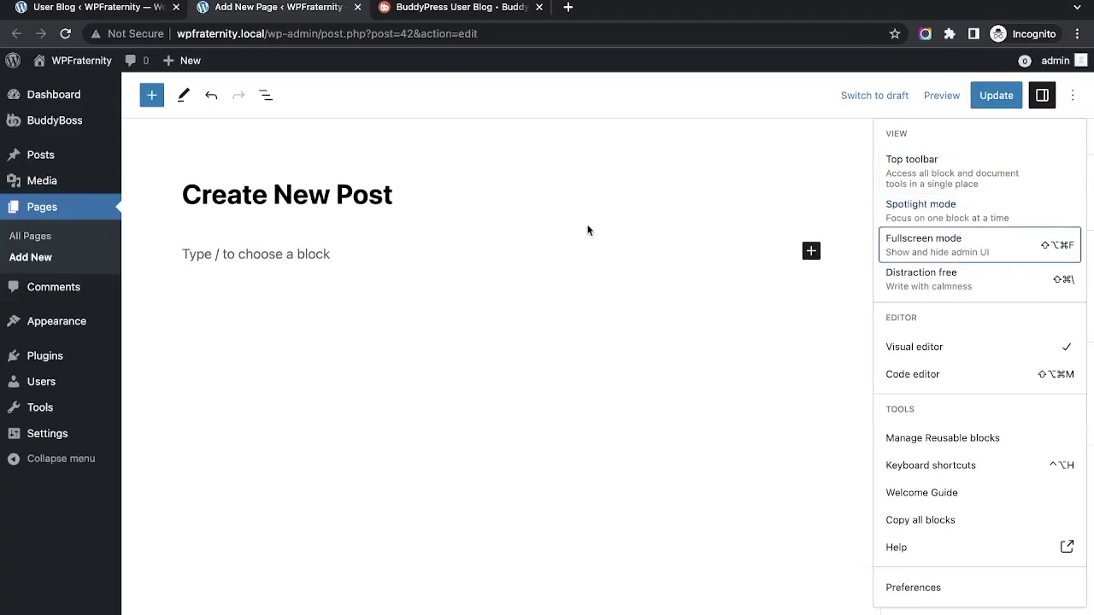
{"action": "left_click", "coordinate": [43, 258]}
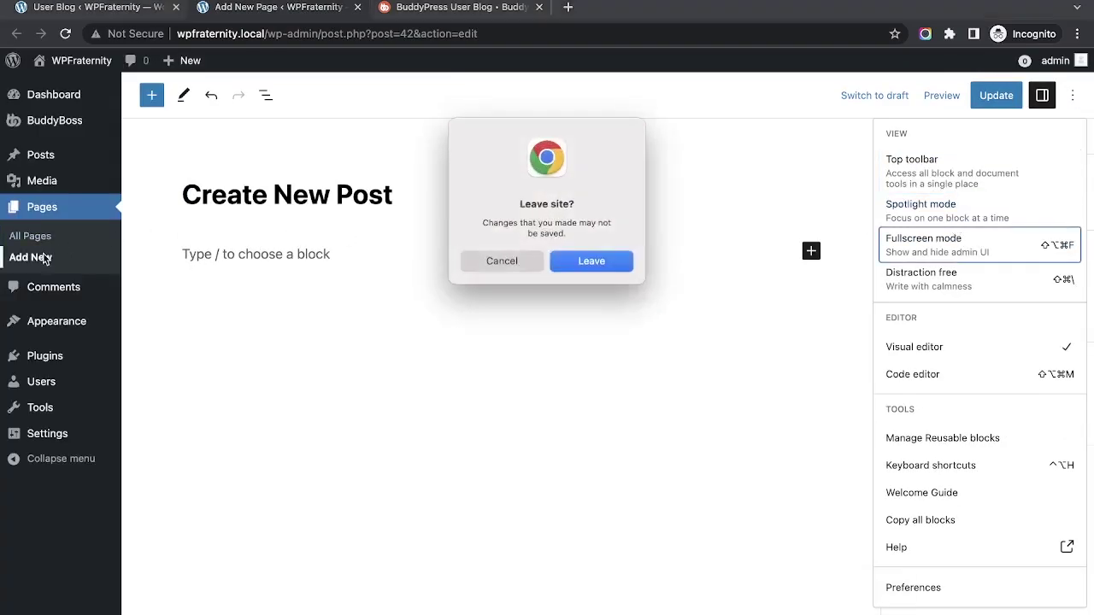
{"action": "left_click", "coordinate": [578, 265]}
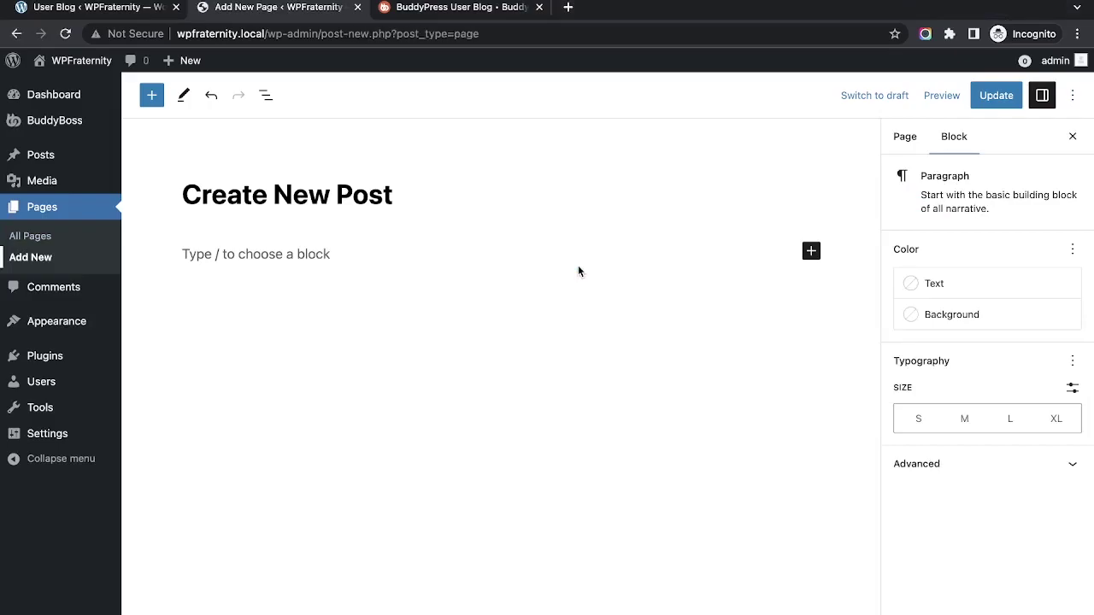
{"action": "type", "text": "Bookmark"}
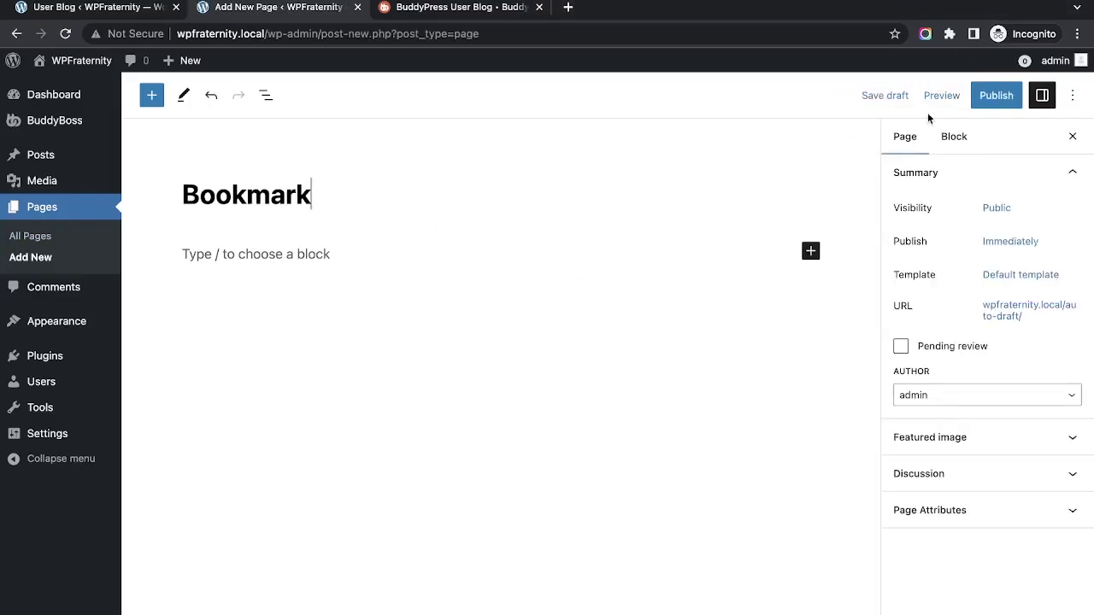
{"action": "left_click", "coordinate": [993, 101]}
{"action": "left_click", "coordinate": [959, 98]}
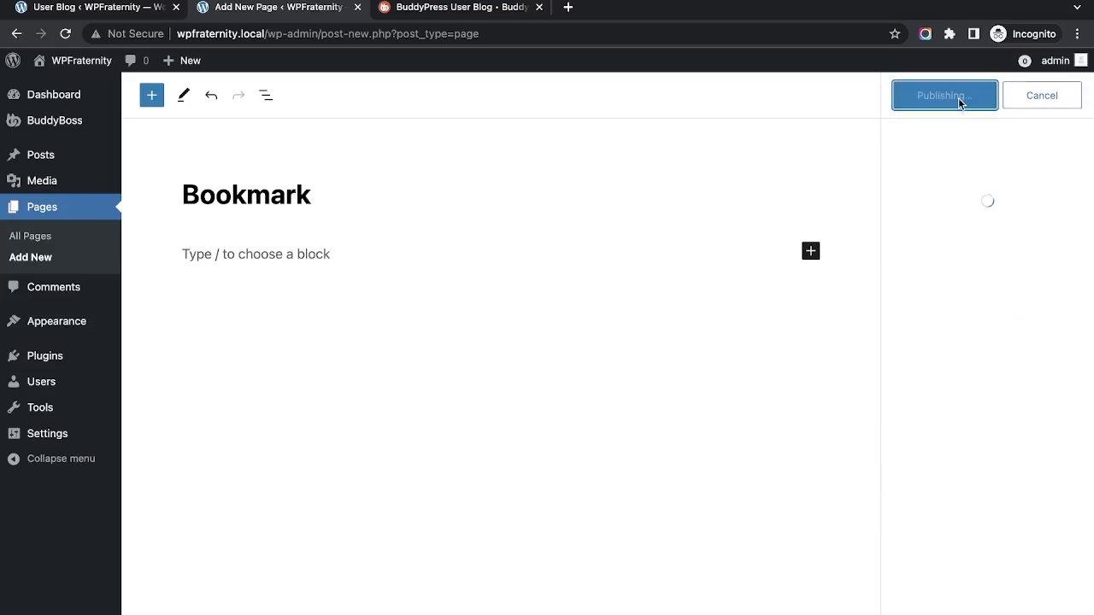
- Reload User Blog settings and assign Create New Post and Bookmark as the post and bookmarks pages
{"action": "left_click", "coordinate": [89, 9]}
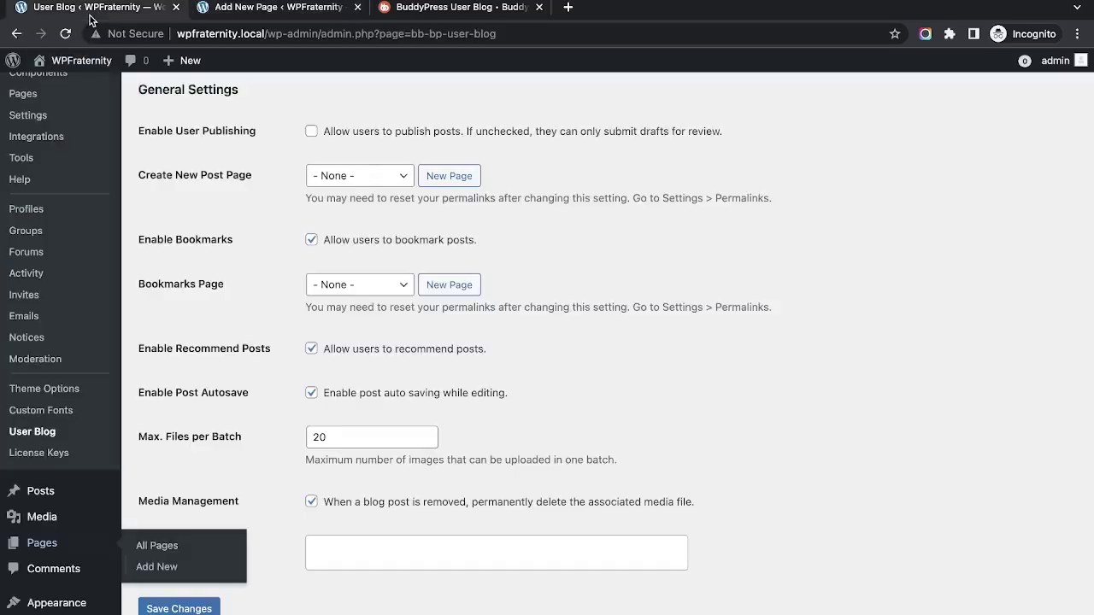
{"action": "scroll", "coordinate": [220, 281], "scroll_direction": "up", "scroll_amount": 1}
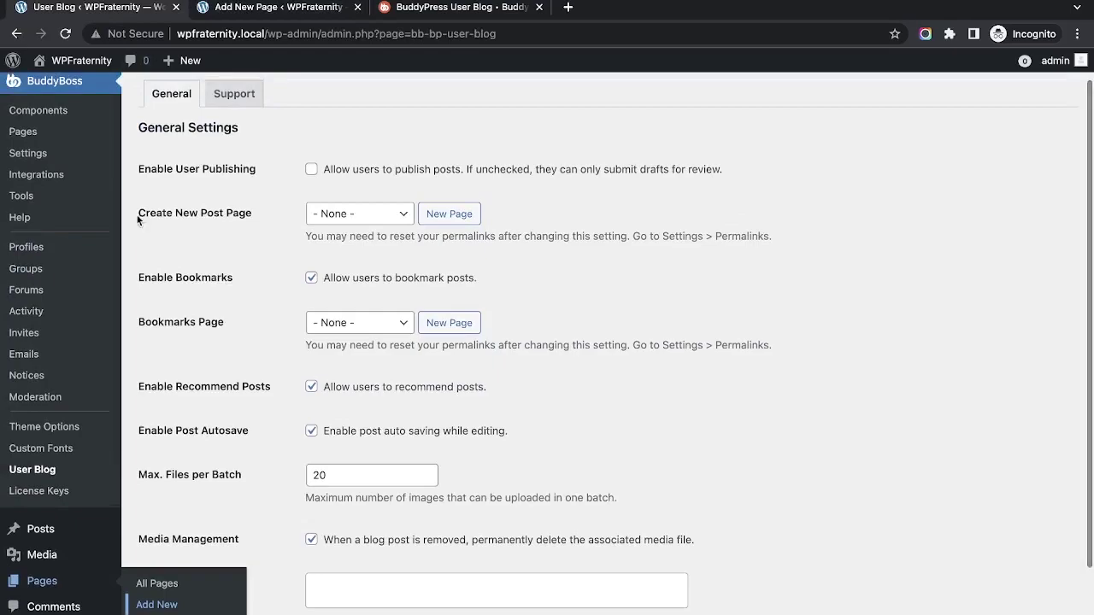
{"action": "left_click", "coordinate": [47, 470]}
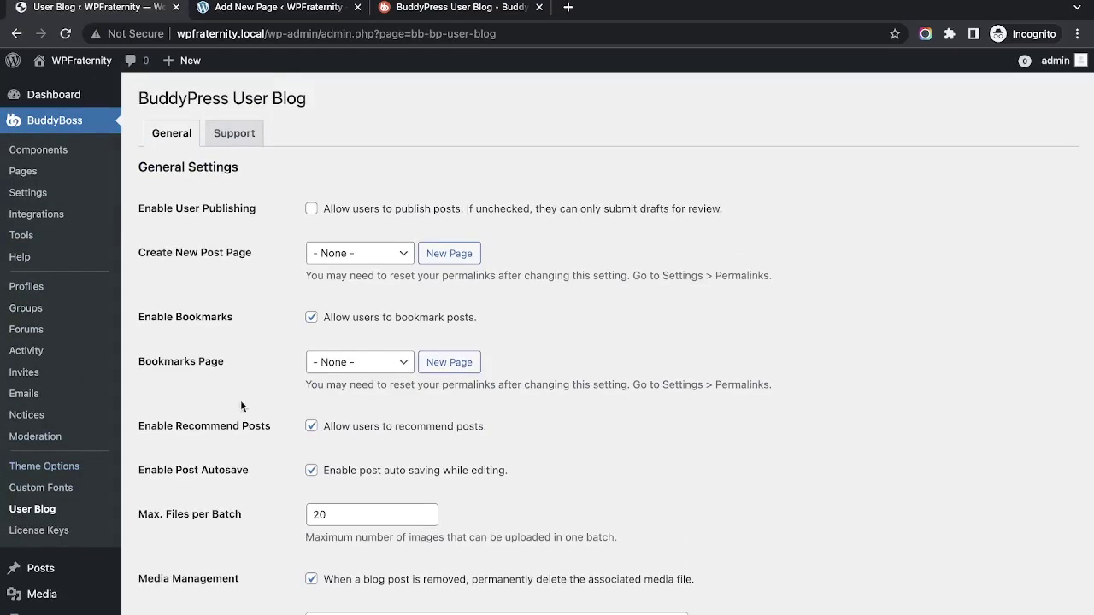
{"action": "left_click", "coordinate": [349, 257]}
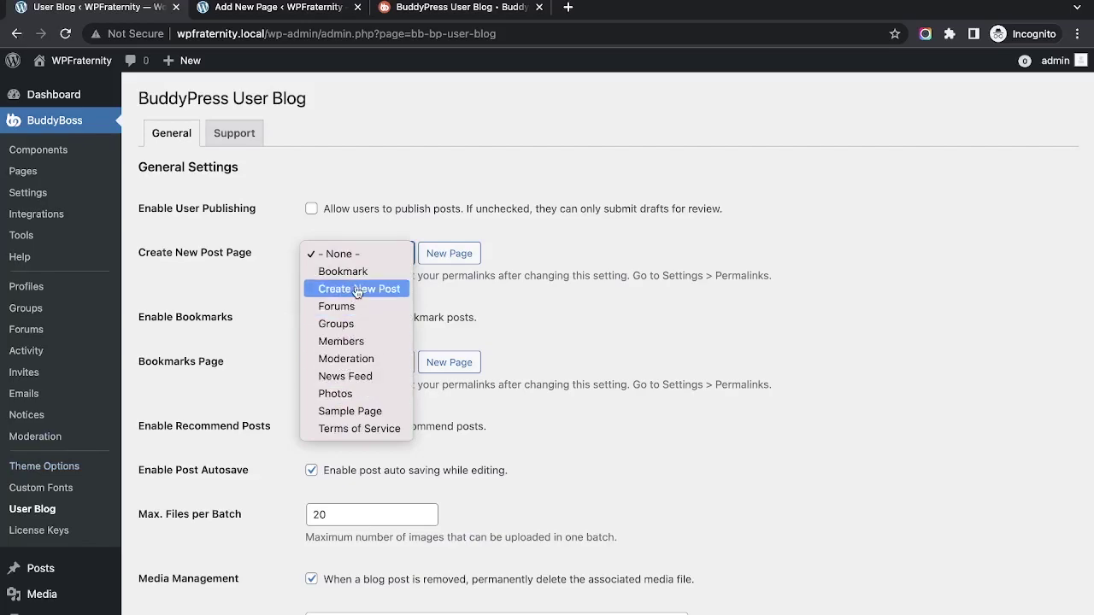
{"action": "left_click", "coordinate": [357, 293]}
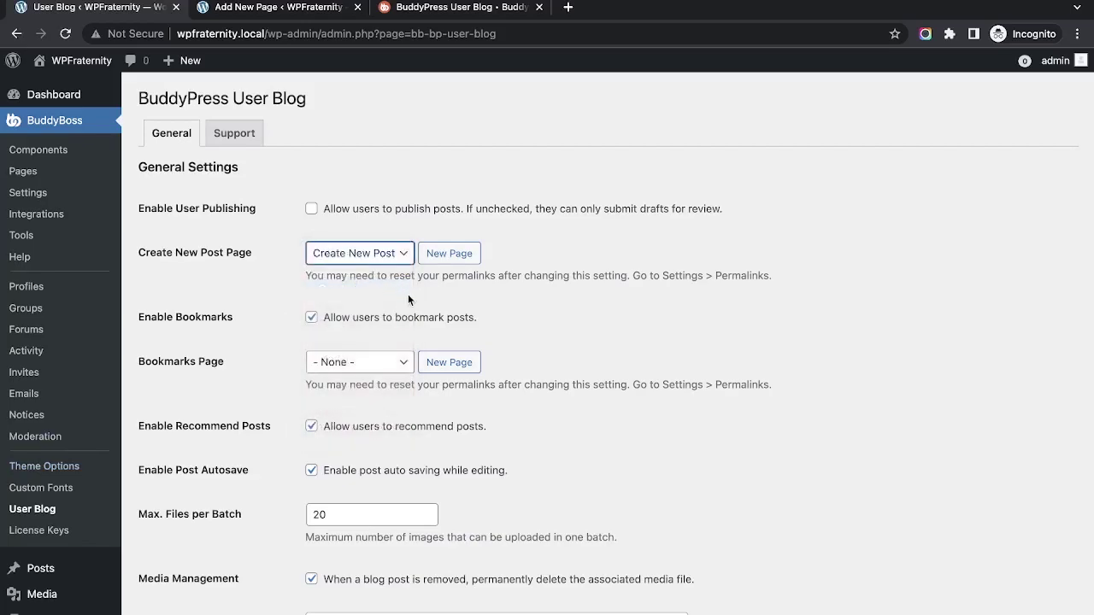
{"action": "left_click", "coordinate": [372, 374]}
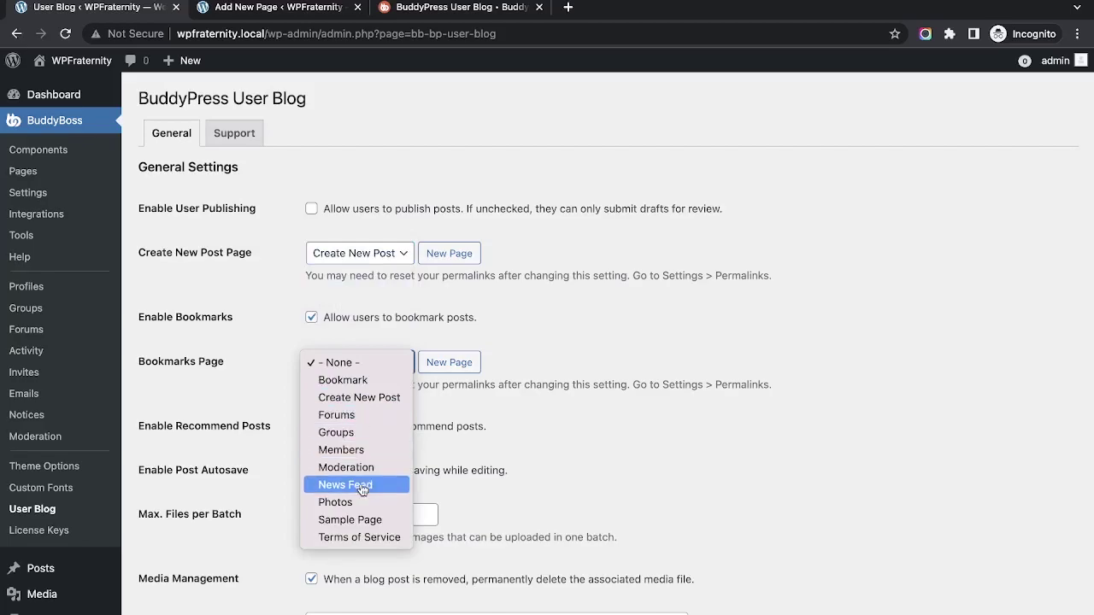
{"action": "key", "text": "Escape"}
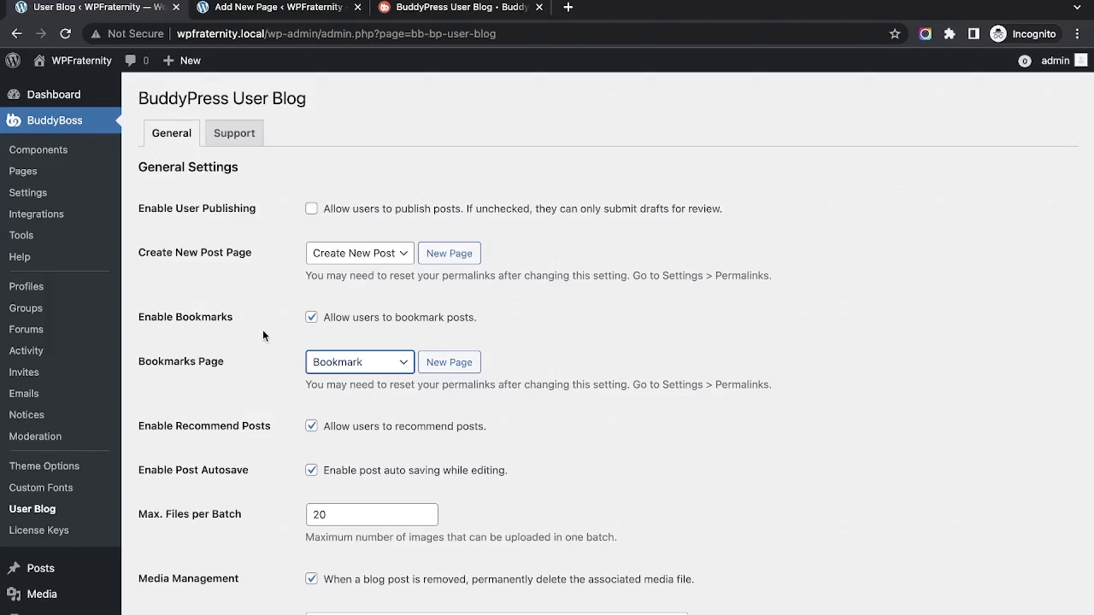
- Save the User Blog settings after checking the Max. Files per Batch field
{"action": "scroll", "coordinate": [262, 335], "scroll_direction": "down", "scroll_amount": 3}
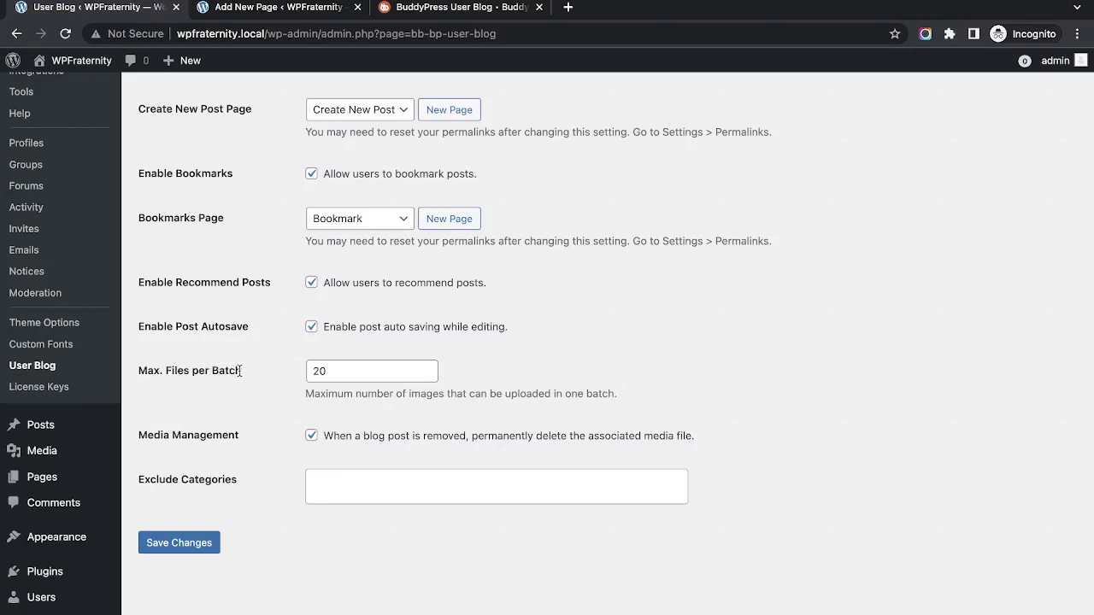
{"action": "left_click", "coordinate": [339, 371]}
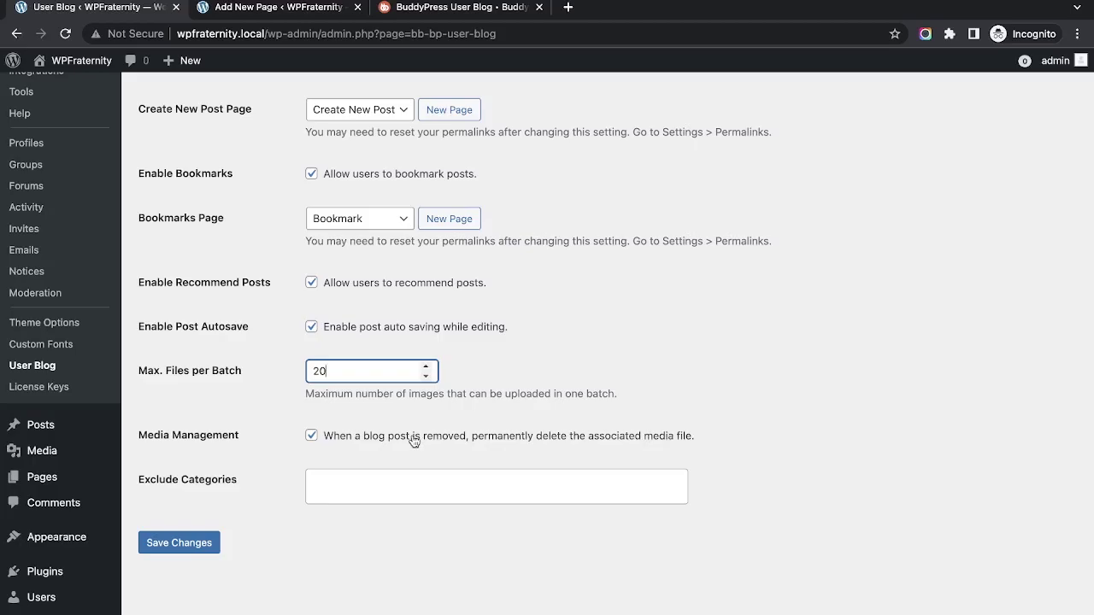
{"action": "left_click", "coordinate": [195, 555]}
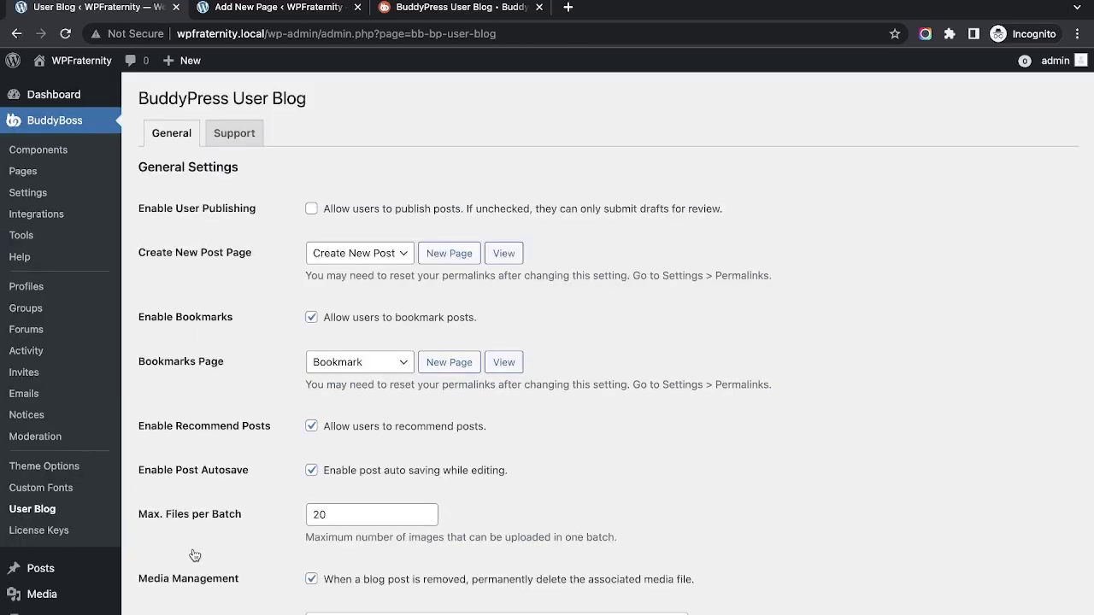
{"action": "scroll", "coordinate": [195, 555], "scroll_direction": "down", "scroll_amount": 3}
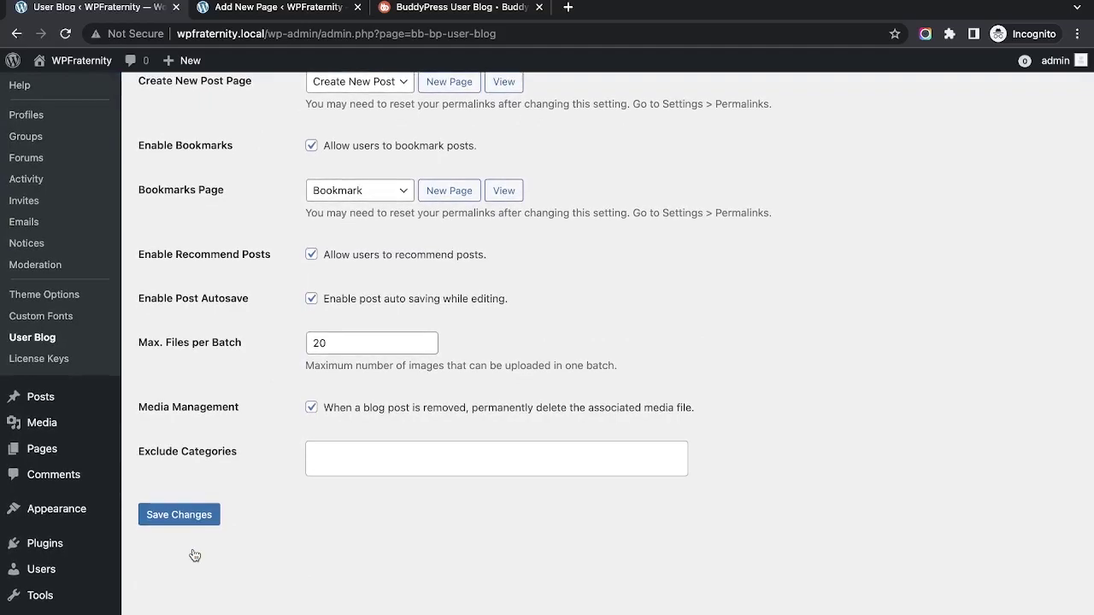
{"action": "scroll", "coordinate": [227, 359], "scroll_direction": "up", "scroll_amount": 1}
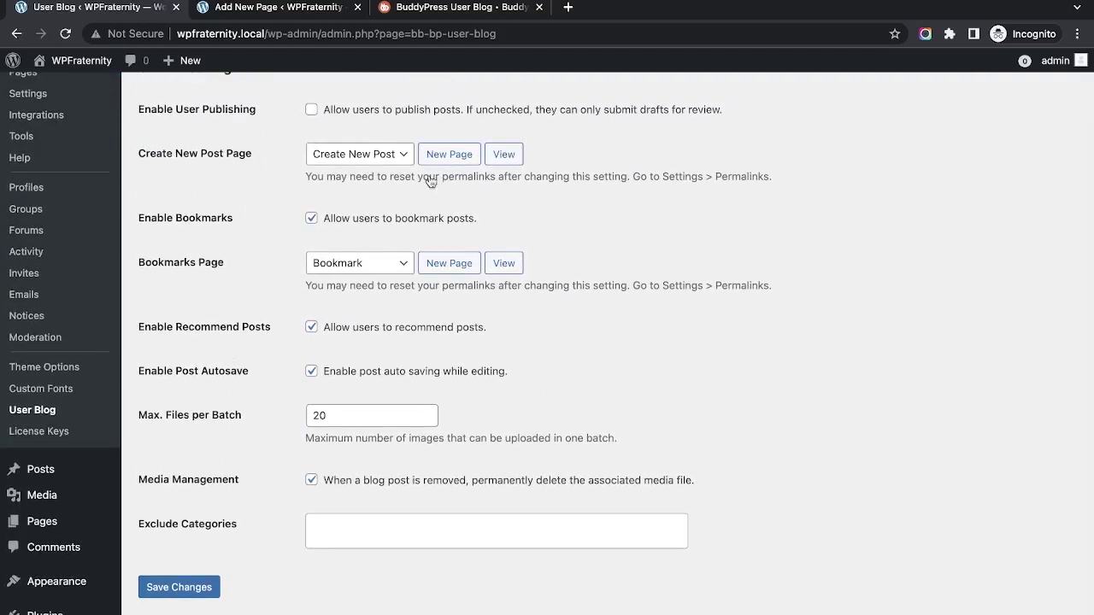
- Re-save the Permalinks settings with the Post name structure
{"action": "scroll", "coordinate": [214, 332], "scroll_direction": "down", "scroll_amount": 1}
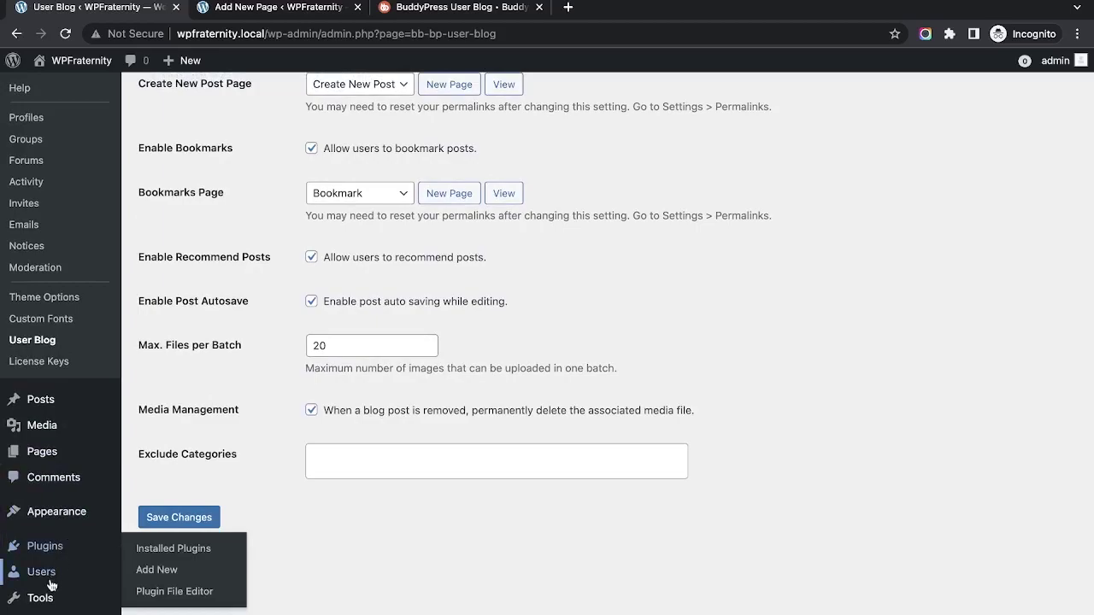
{"action": "mouse_move", "coordinate": [47, 608]}
{"action": "left_click", "coordinate": [160, 553]}
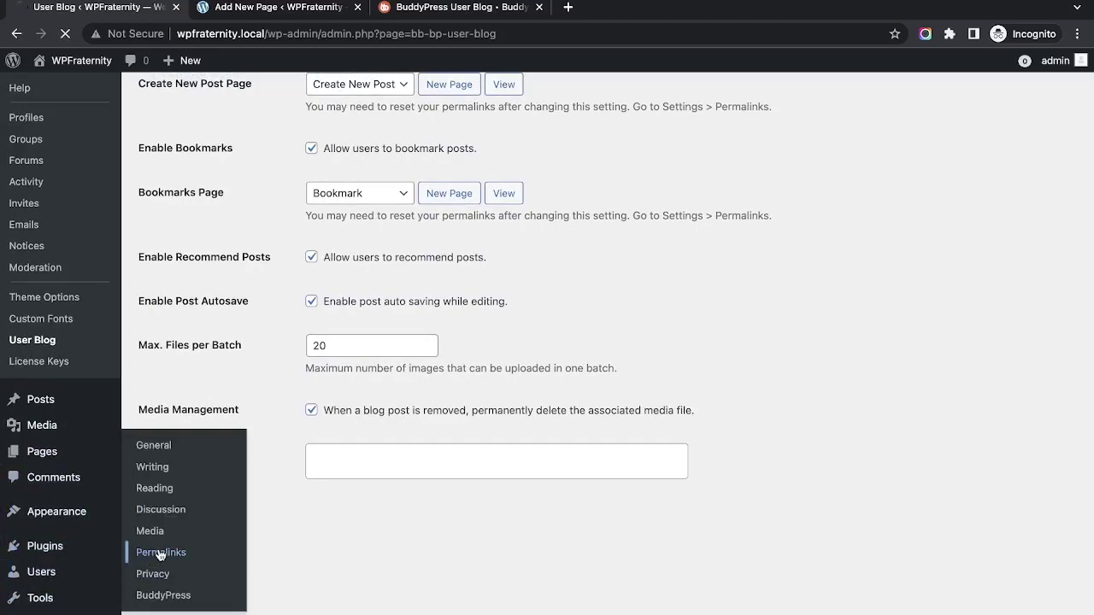
{"action": "scroll", "coordinate": [303, 338], "scroll_direction": "down", "scroll_amount": 2}
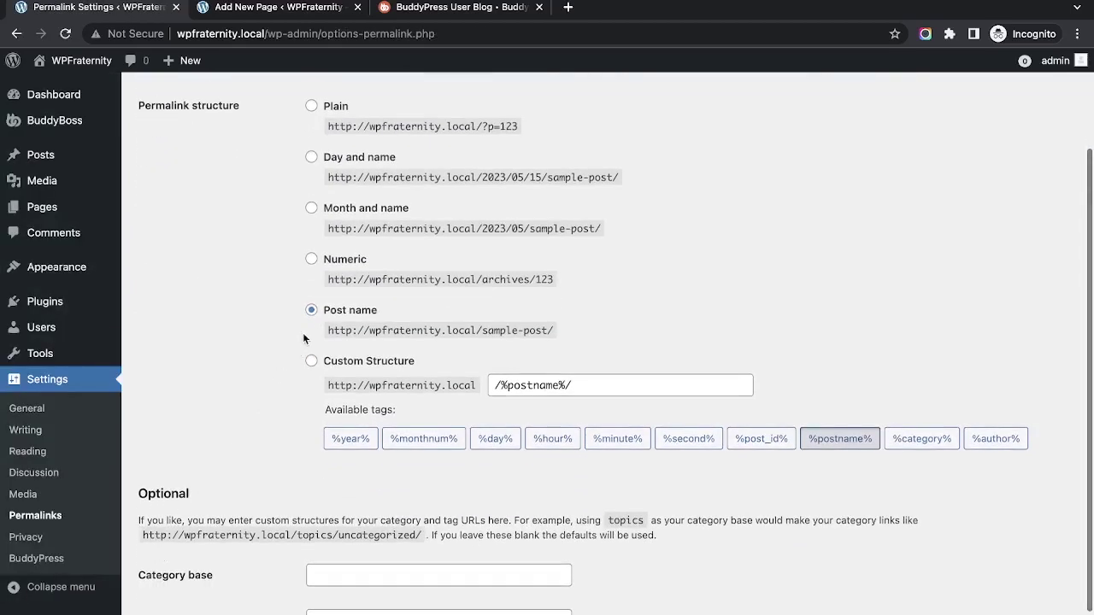
{"action": "scroll", "coordinate": [227, 403], "scroll_direction": "down", "scroll_amount": 1}
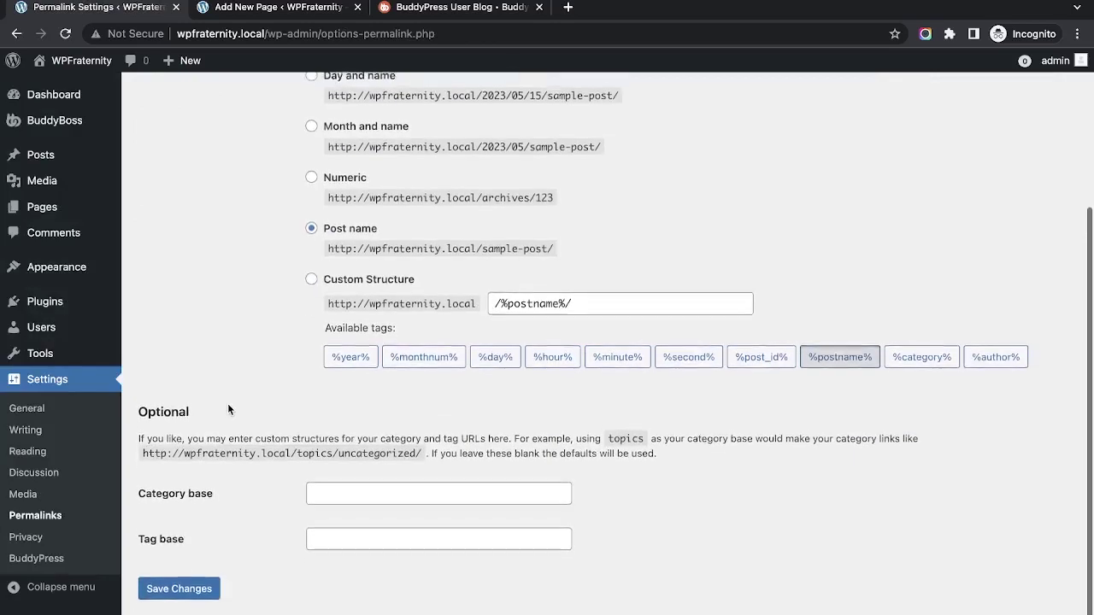
{"action": "left_click", "coordinate": [181, 595]}
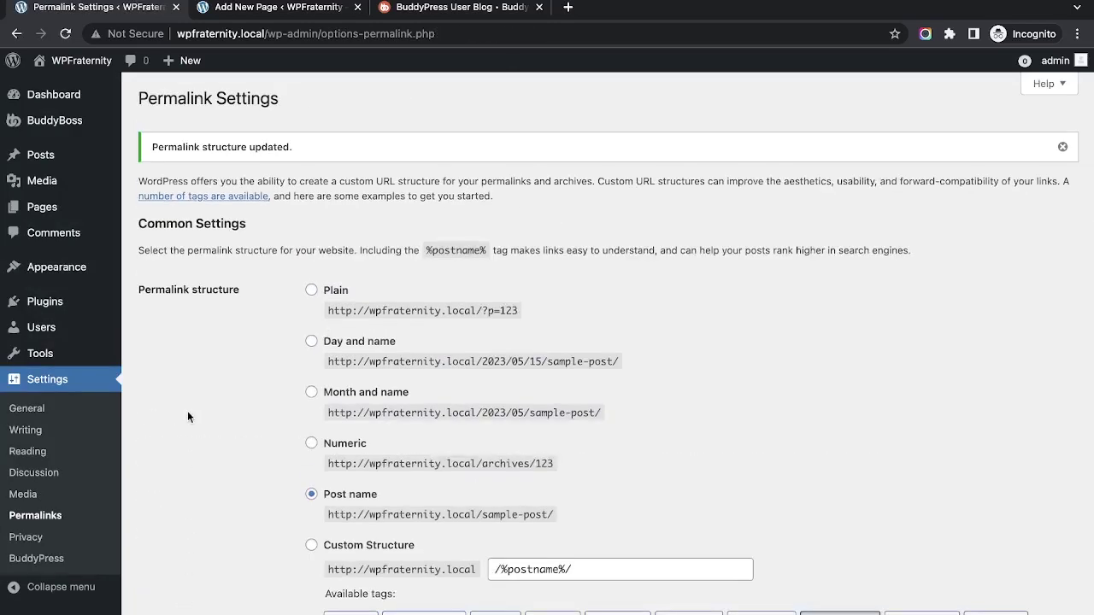
- Open the navigation Menus editor
{"action": "mouse_move", "coordinate": [55, 331]}
{"action": "mouse_move", "coordinate": [77, 120]}
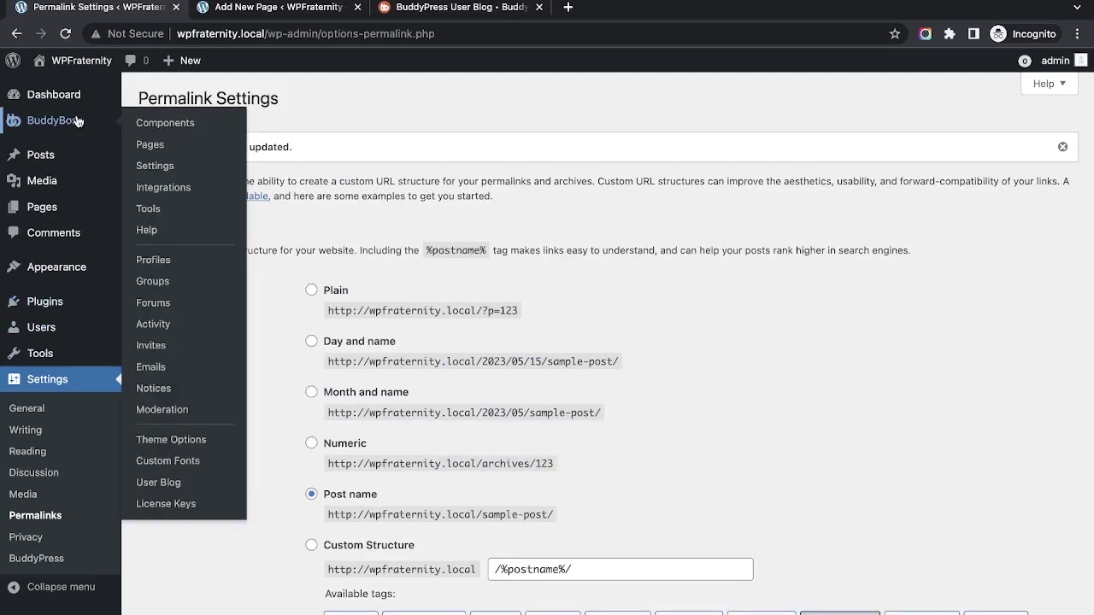
{"action": "mouse_move", "coordinate": [68, 279]}
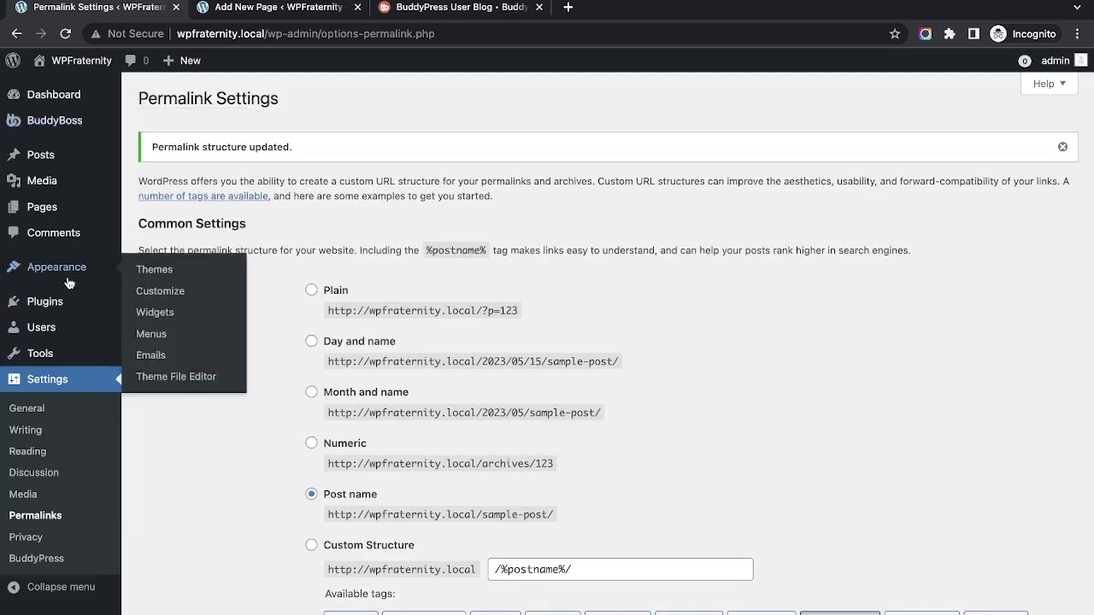
{"action": "left_click", "coordinate": [151, 336]}
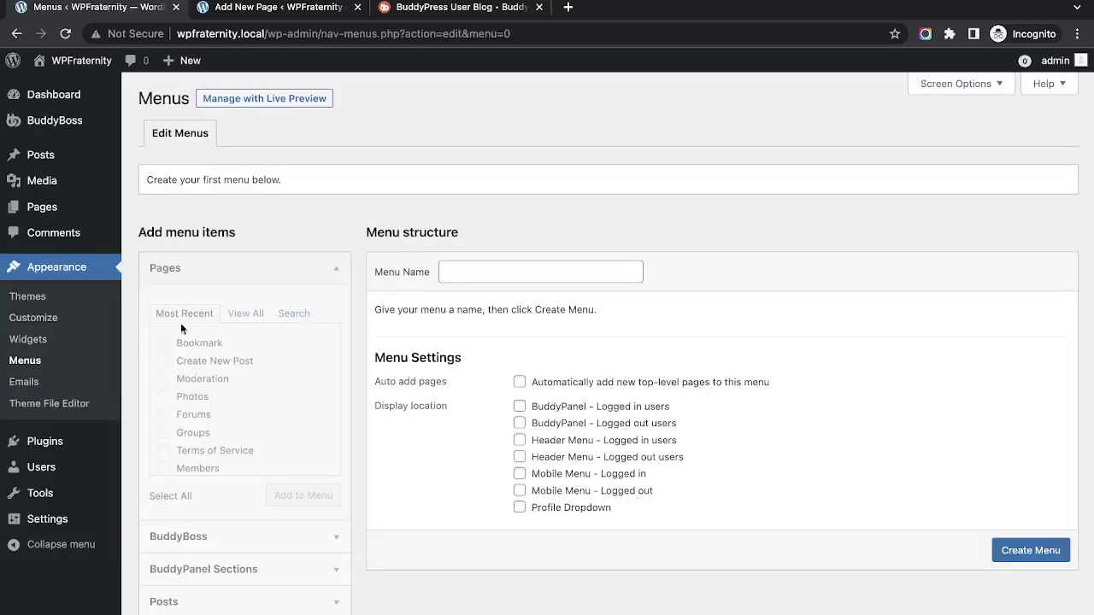
- Create a menu named 'Main Menu' containing the Create New Post and Bookmark pages
{"action": "left_click", "coordinate": [465, 270]}
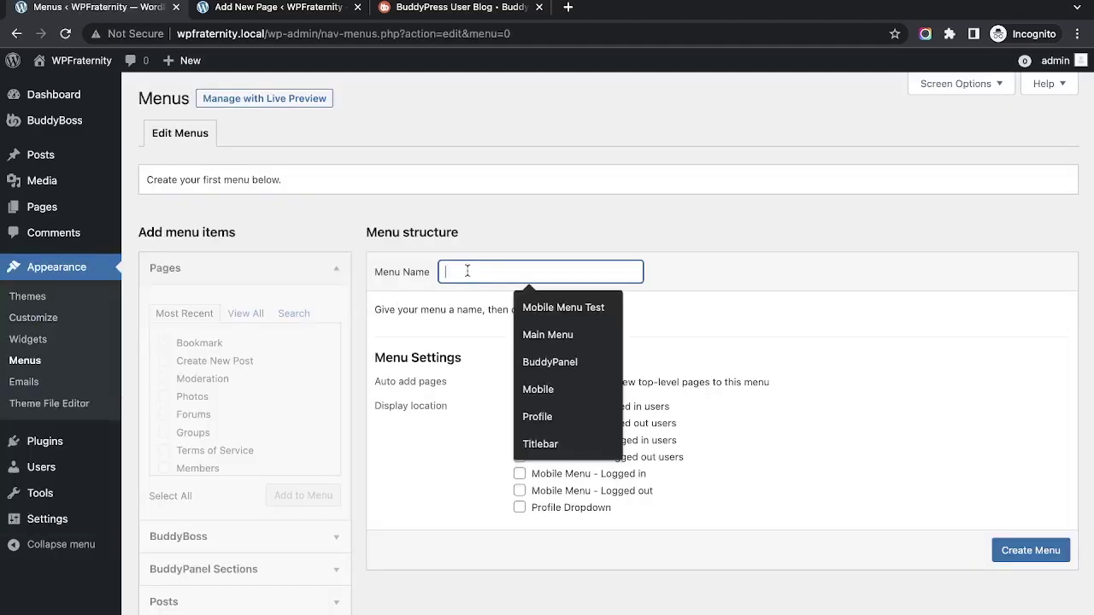
{"action": "left_click", "coordinate": [542, 336]}
{"action": "left_click", "coordinate": [1018, 552]}
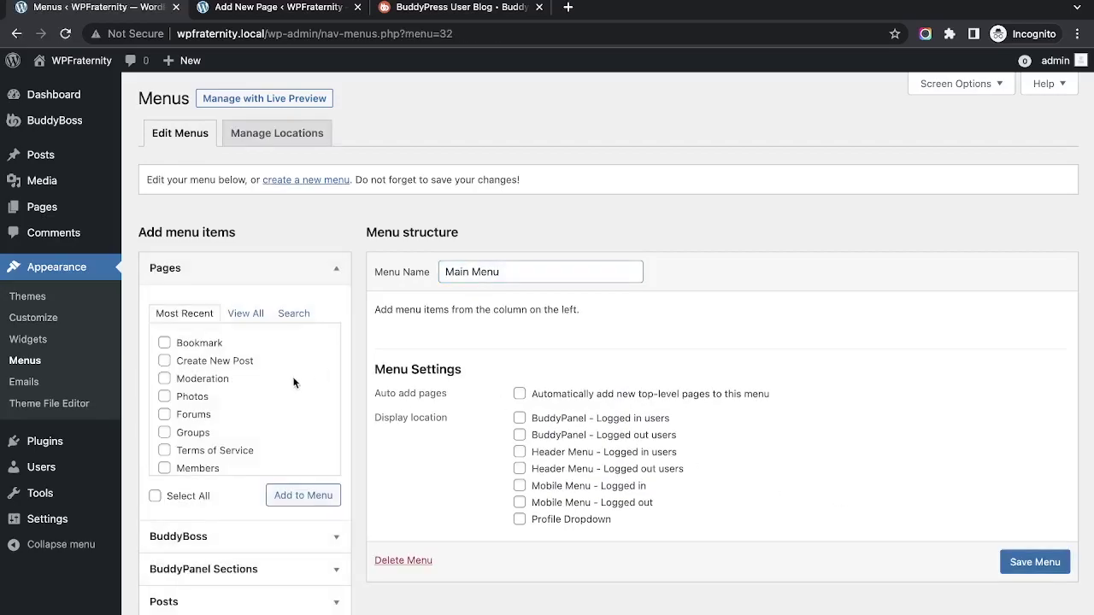
{"action": "left_click", "coordinate": [233, 365]}
{"action": "left_click", "coordinate": [212, 346]}
{"action": "left_click", "coordinate": [285, 492]}
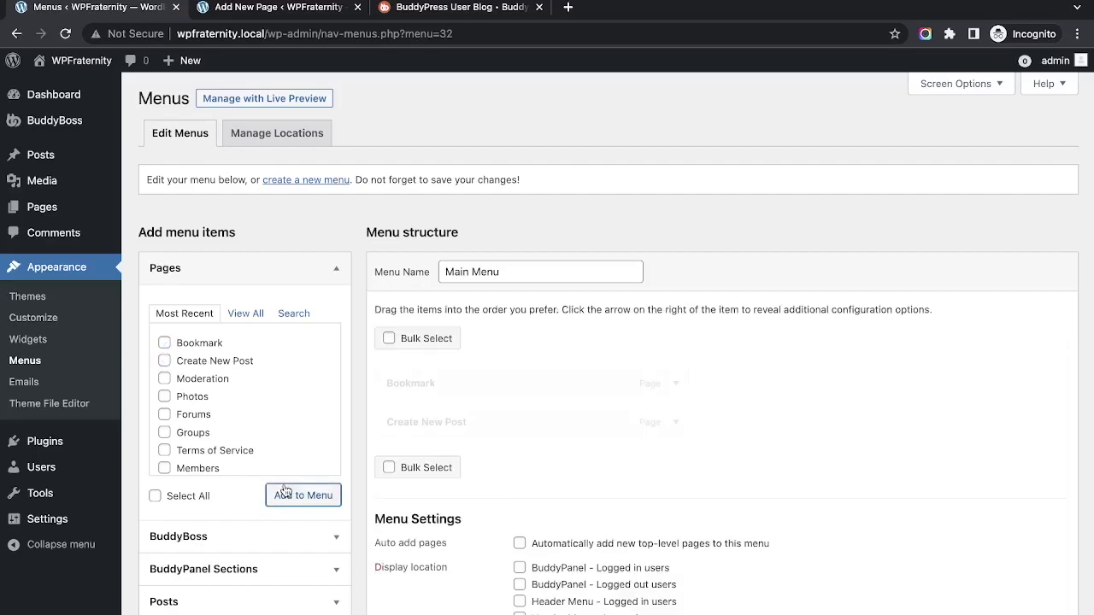
- Assign Main Menu to BuddyPanel and Header Menu for logged-in and logged-out users, and save
{"action": "scroll", "coordinate": [678, 483], "scroll_direction": "down", "scroll_amount": 3}
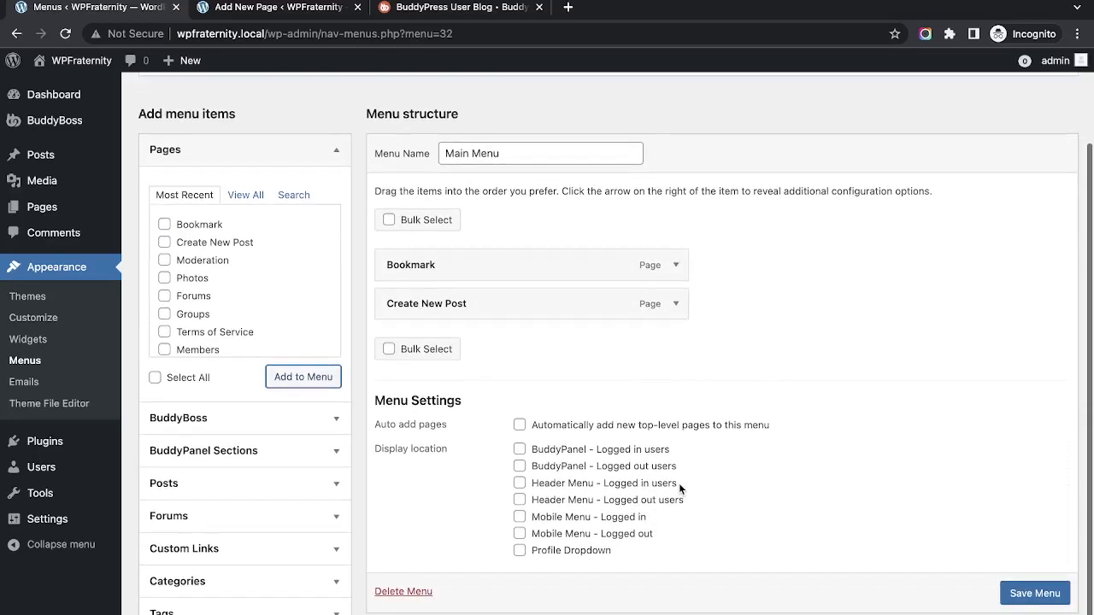
{"action": "left_click", "coordinate": [593, 450]}
{"action": "left_click", "coordinate": [520, 466]}
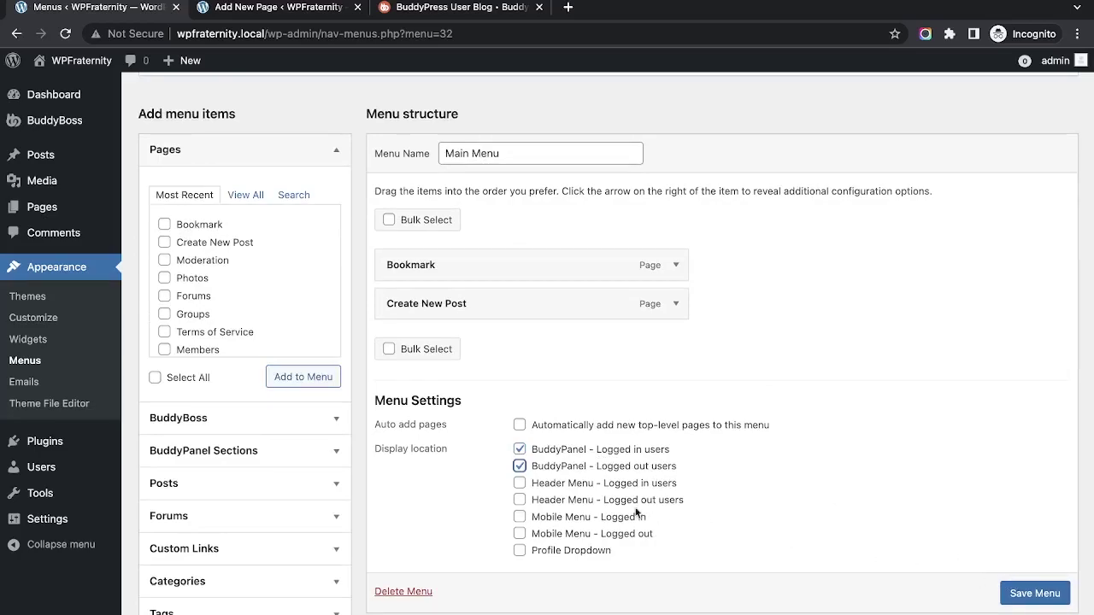
{"action": "left_click", "coordinate": [561, 484]}
{"action": "left_click", "coordinate": [563, 501]}
{"action": "left_click", "coordinate": [1055, 600]}
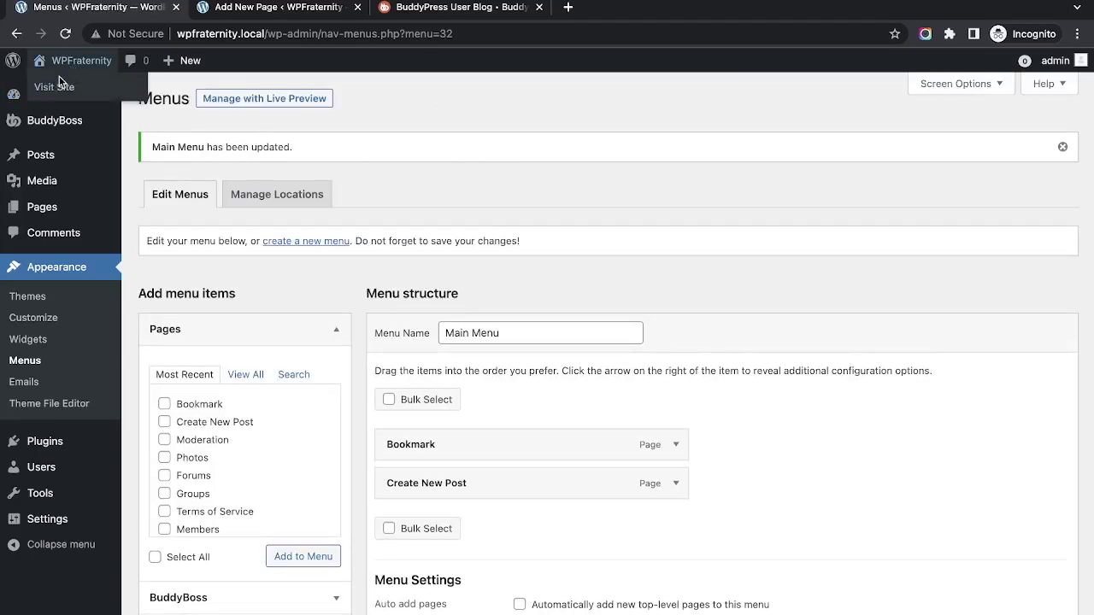
{"action": "right_click", "coordinate": [56, 82]}
- Open the live site's Create New Post page in a new tab, then load lipsum.com there
{"action": "left_click", "coordinate": [115, 91]}
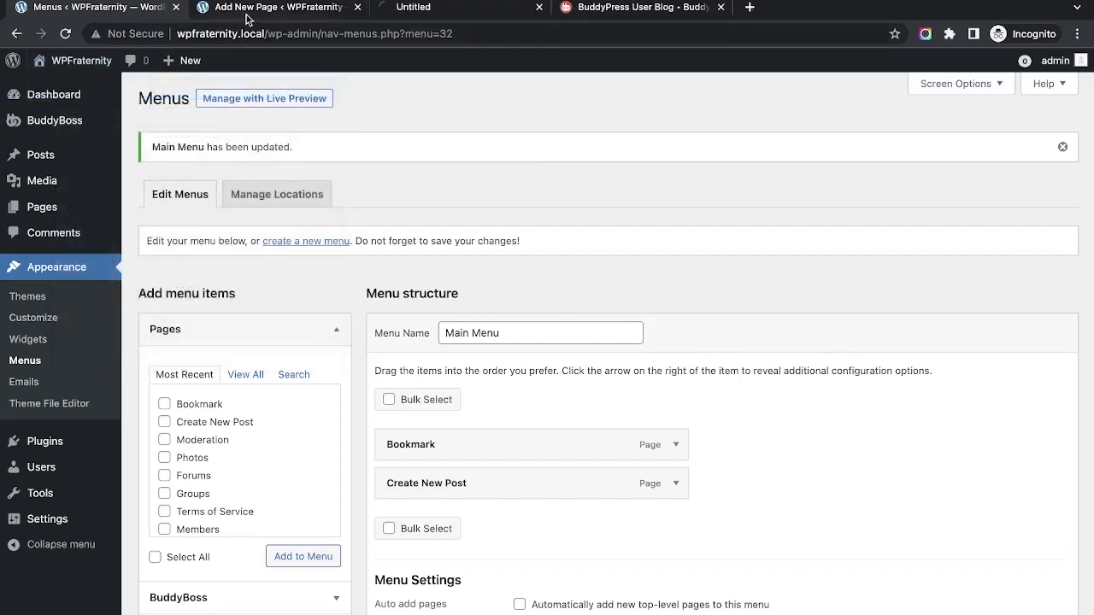
{"action": "left_click", "coordinate": [427, 10]}
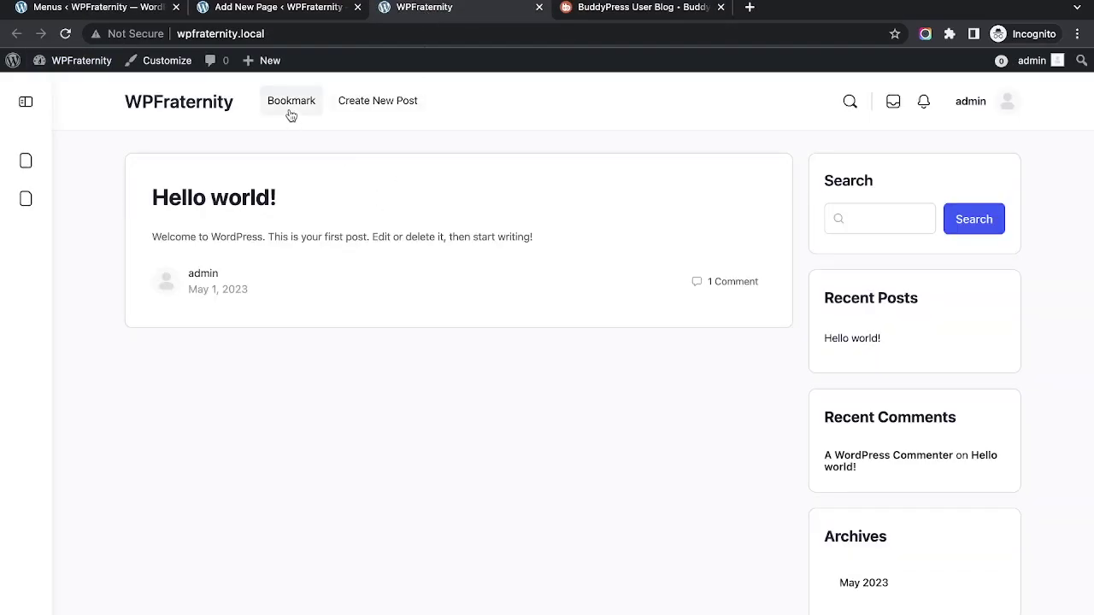
{"action": "left_click", "coordinate": [372, 108]}
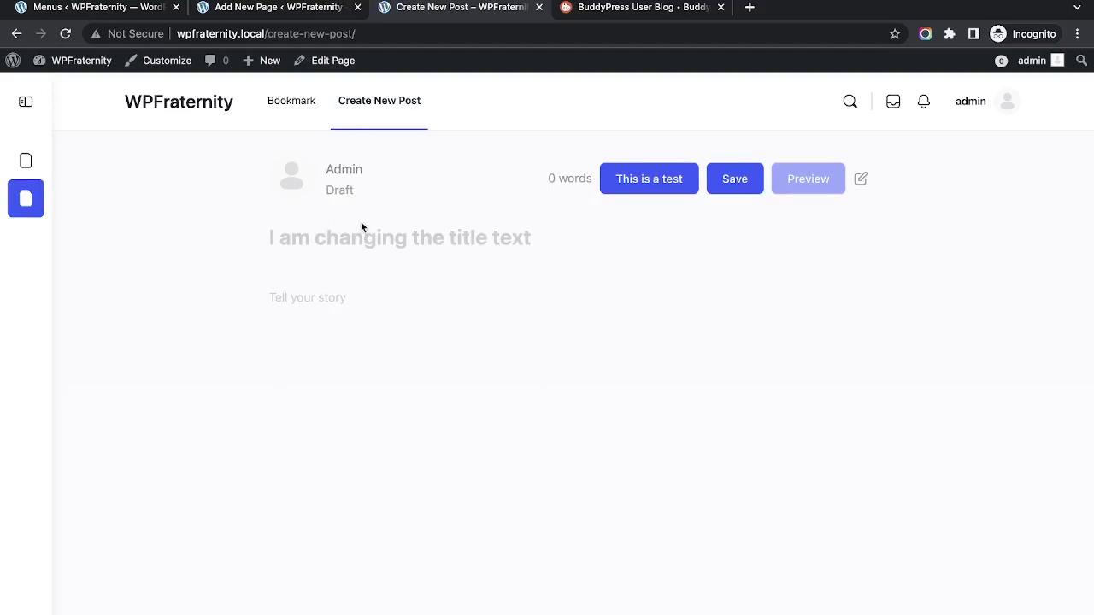
{"action": "left_click", "coordinate": [380, 33]}
{"action": "type", "text": "lore"}
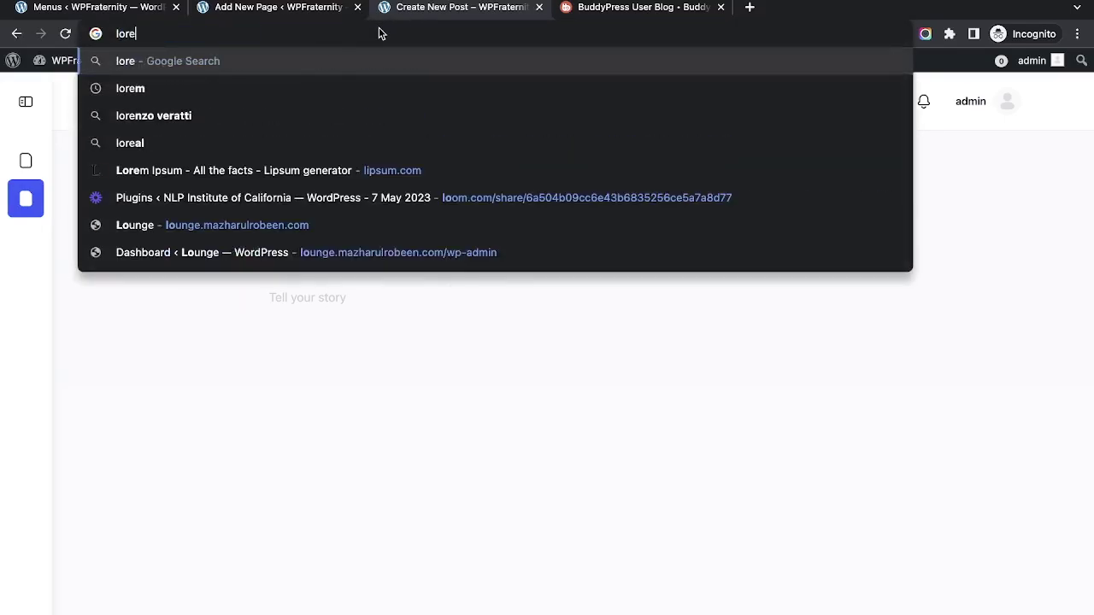
{"action": "key", "text": "Down"}
{"action": "key", "text": "Down"}
{"action": "key", "text": "Down"}
{"action": "key", "text": "Down"}
{"action": "key", "text": "Down"}
{"action": "key", "text": "Return"}
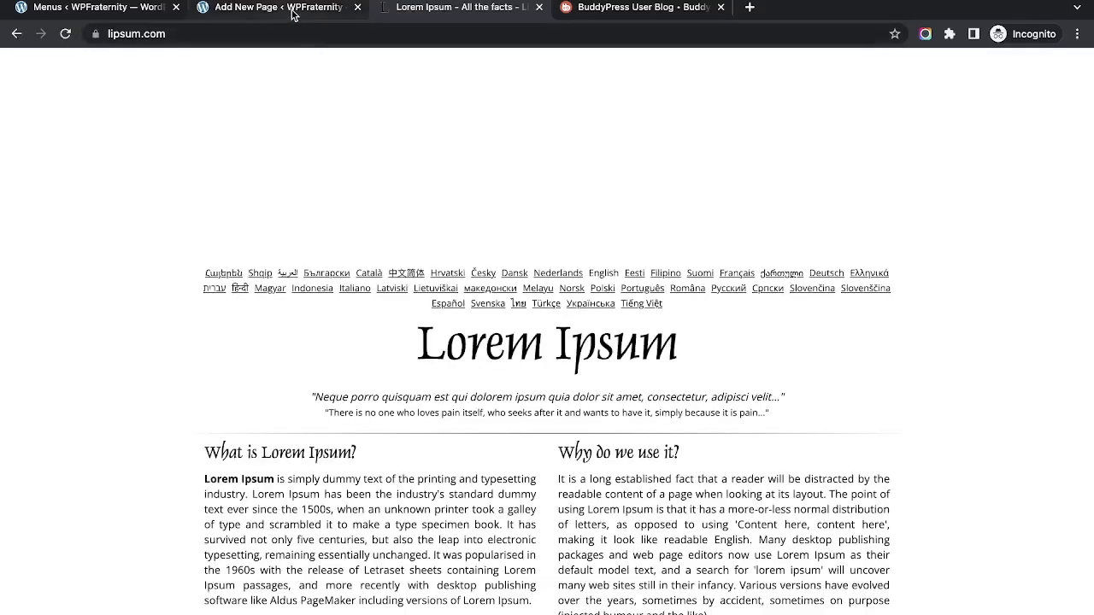
- Reopen the live site in another new tab and go to its Create New Post page
{"action": "left_click", "coordinate": [292, 10]}
{"action": "mouse_move", "coordinate": [77, 61]}
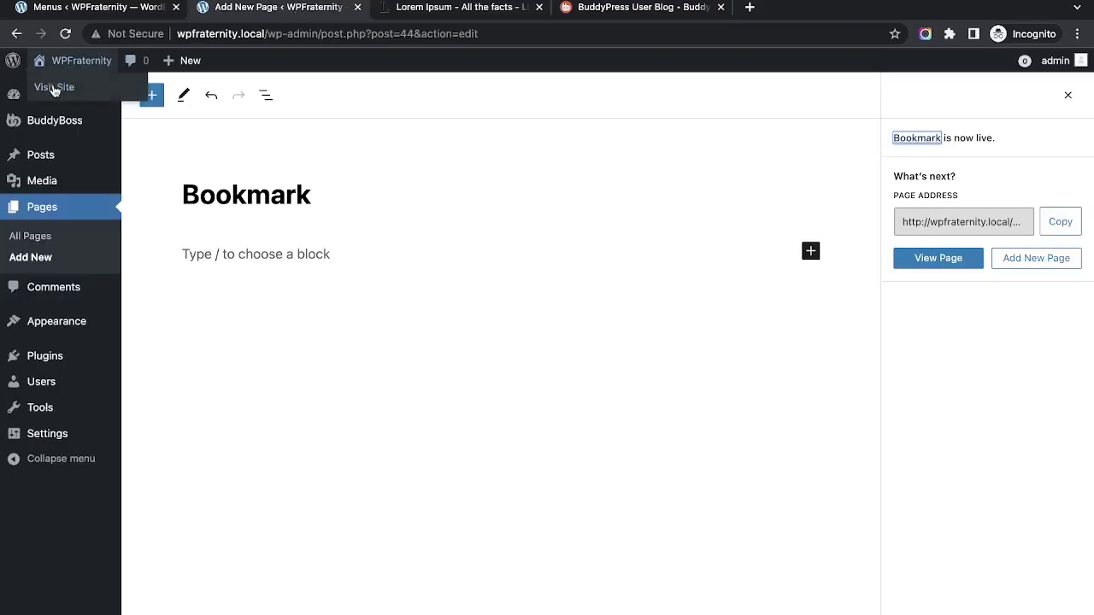
{"action": "right_click", "coordinate": [56, 86]}
{"action": "left_click", "coordinate": [69, 94]}
{"action": "left_click", "coordinate": [417, 12]}
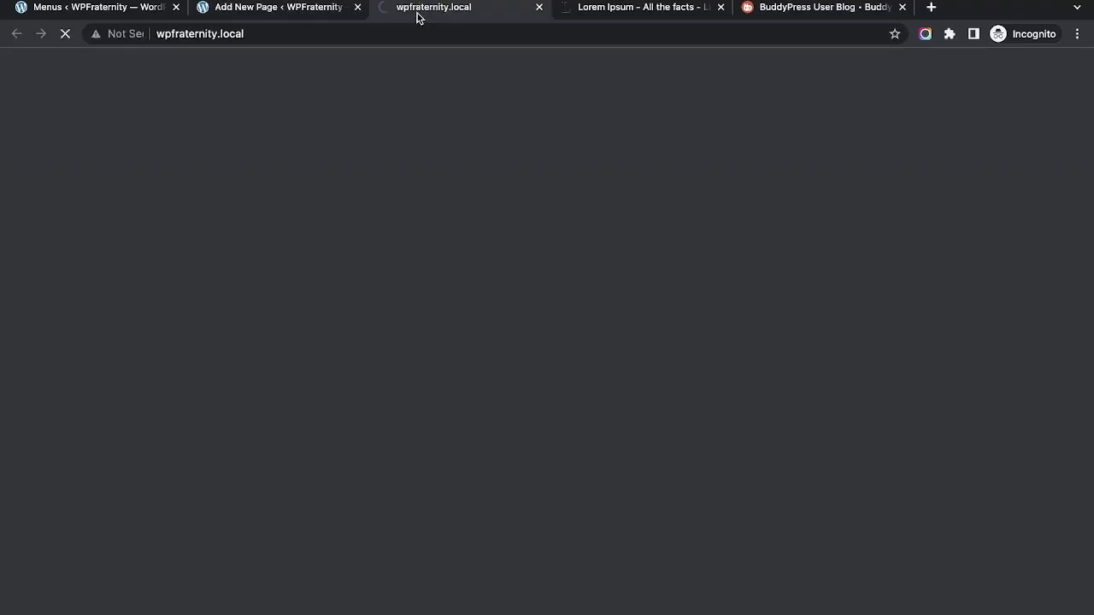
{"action": "left_click", "coordinate": [374, 108]}
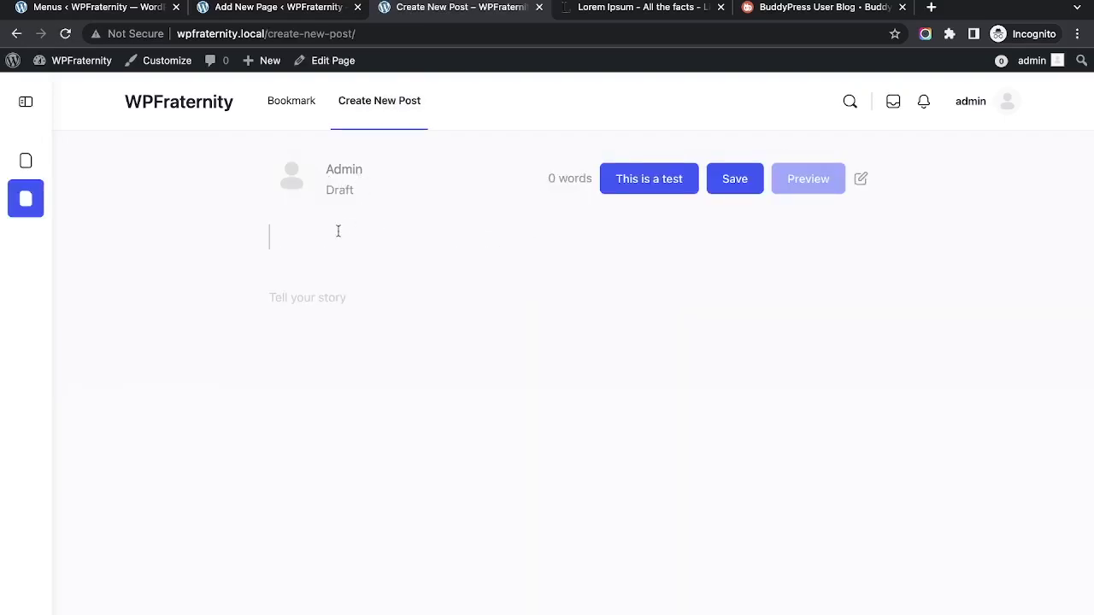
- Title the front-end post 'This is a title' and paste a Lorem Ipsum paragraph as its body
{"action": "type", "text": "This is a title"}
{"action": "left_click", "coordinate": [320, 297]}
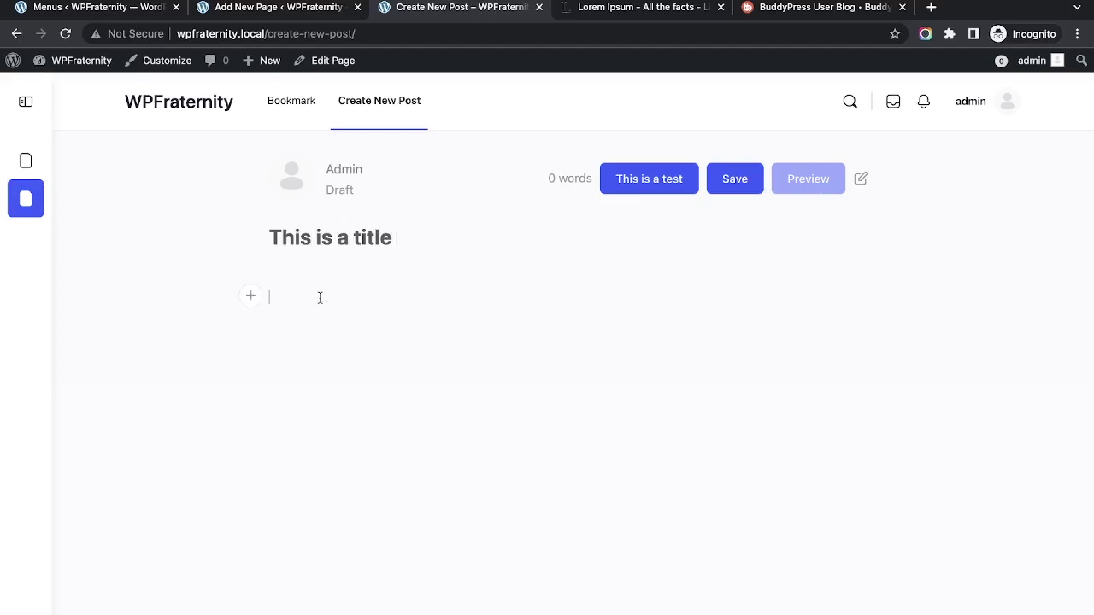
{"action": "left_click", "coordinate": [629, 8]}
{"action": "triple_click", "coordinate": [348, 477]}
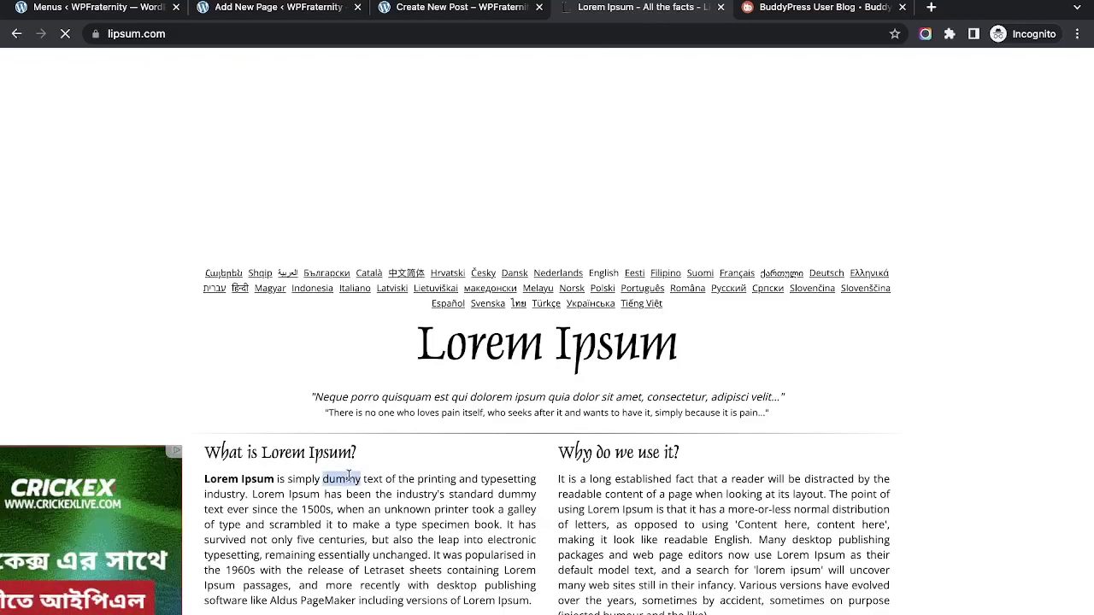
{"action": "key", "text": "ctrl+c"}
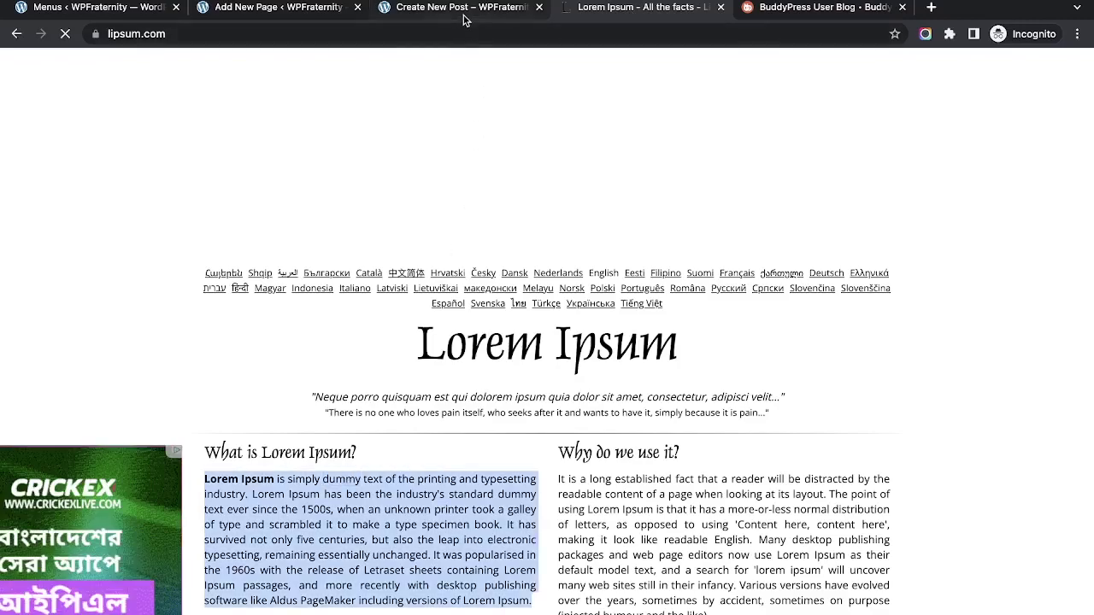
{"action": "key", "text": "ctrl+shift+Tab"}
{"action": "key", "text": "ctrl+v"}
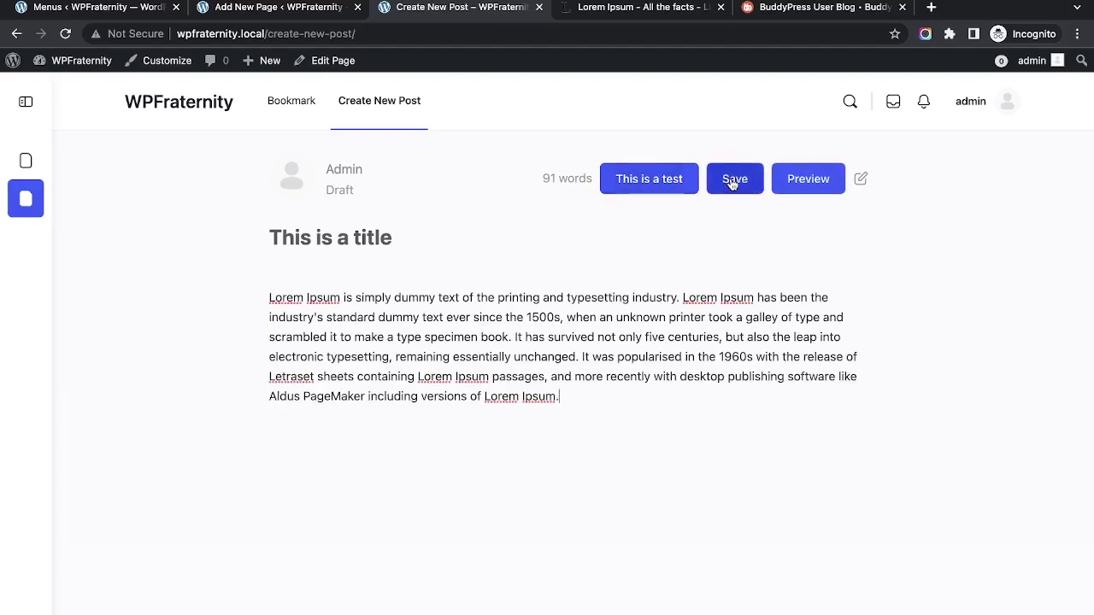
- Submit the post for review, dismiss the notice, and go back to the Menus page
{"action": "left_click", "coordinate": [647, 181]}
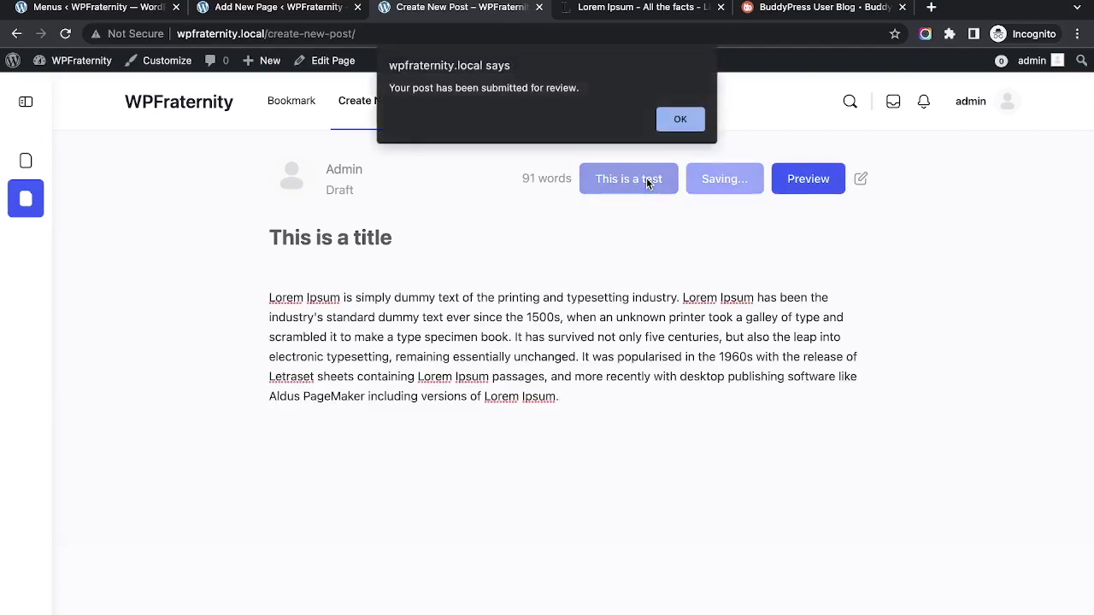
{"action": "left_click", "coordinate": [679, 120]}
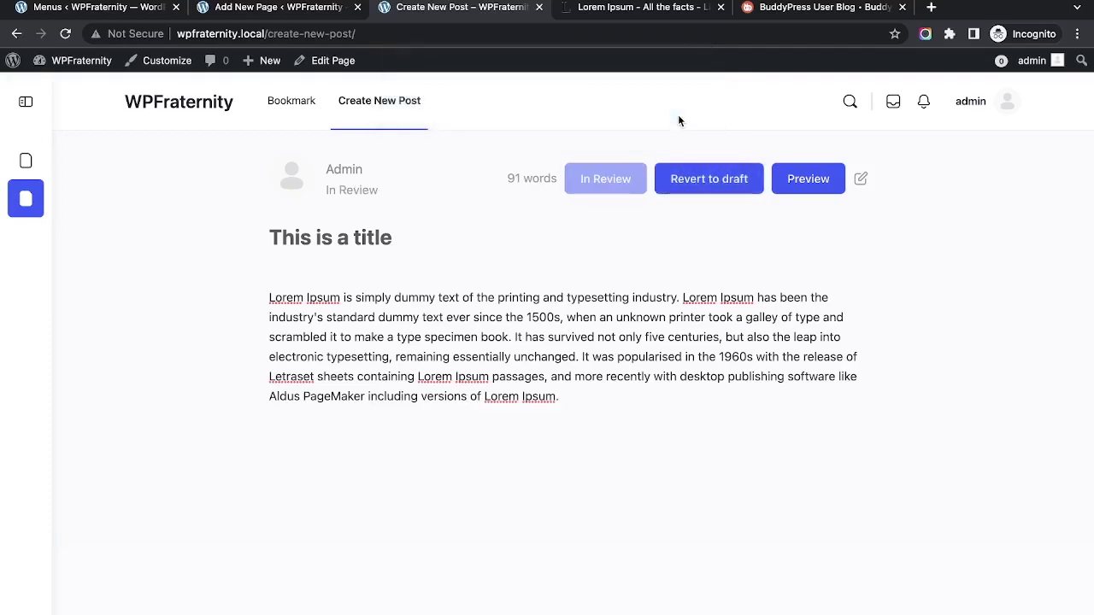
{"action": "left_click", "coordinate": [218, 18]}
{"action": "left_click", "coordinate": [137, 15]}
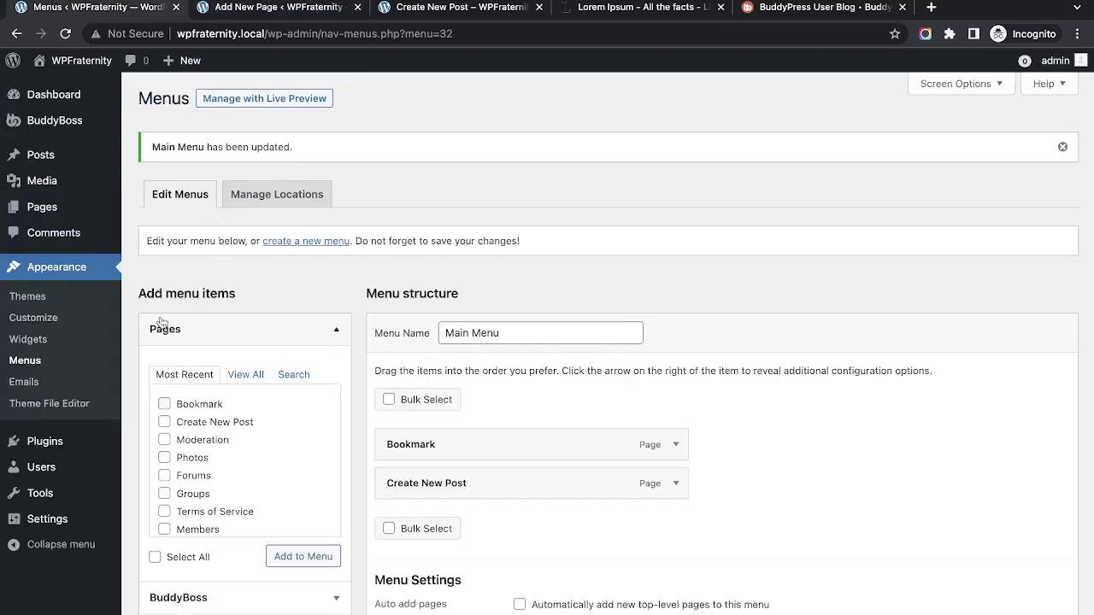
- Open BuddyBoss > User Blog settings, then preview the pending post 'This is a title' on the site
{"action": "mouse_move", "coordinate": [55, 128]}
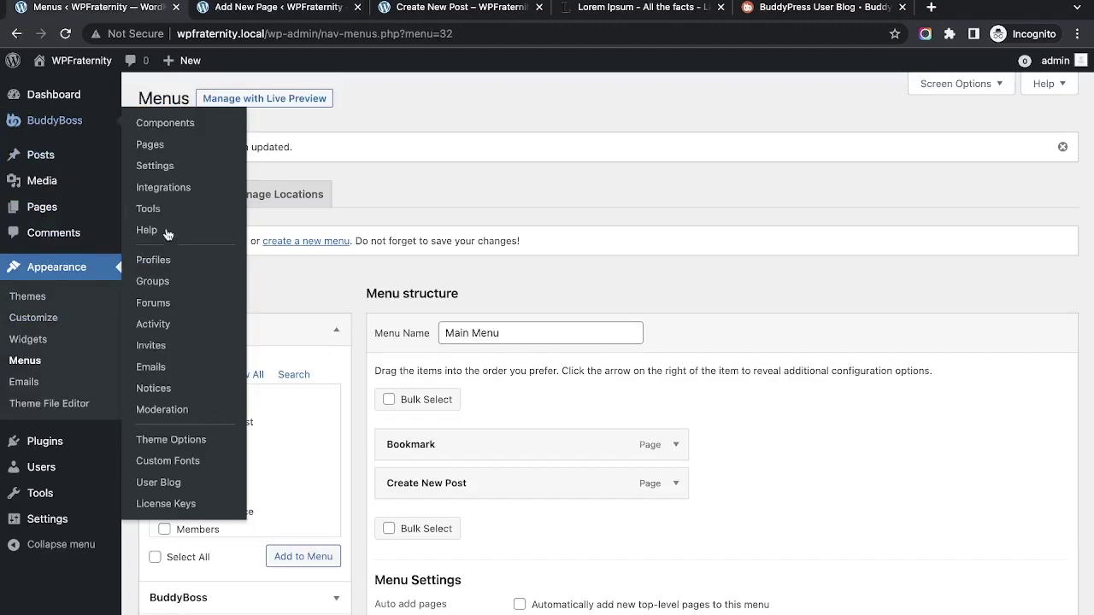
{"action": "left_click", "coordinate": [166, 483]}
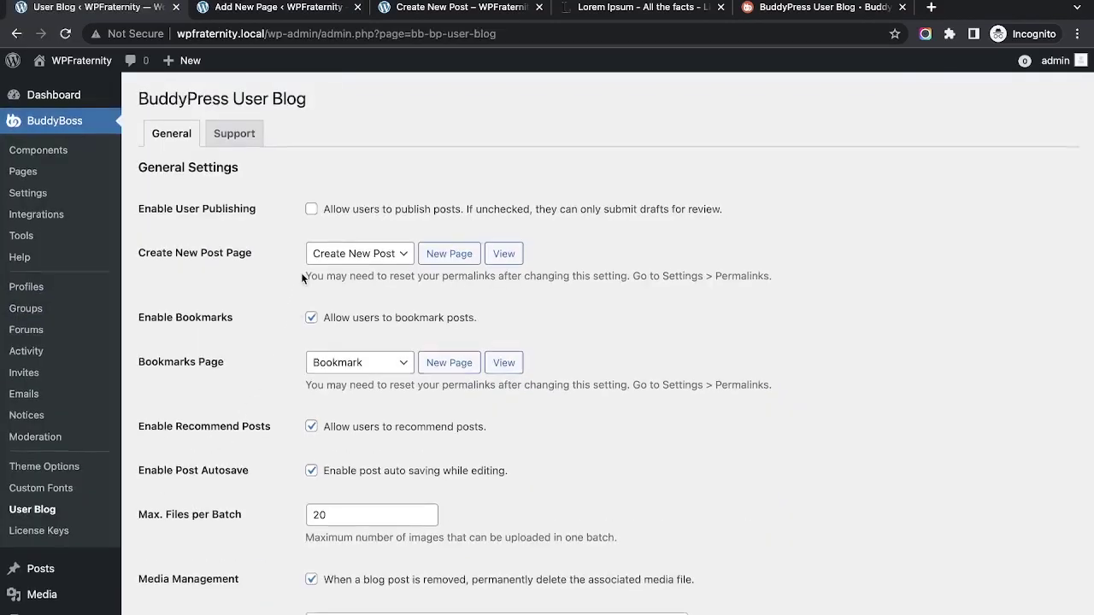
{"action": "left_click", "coordinate": [434, 8]}
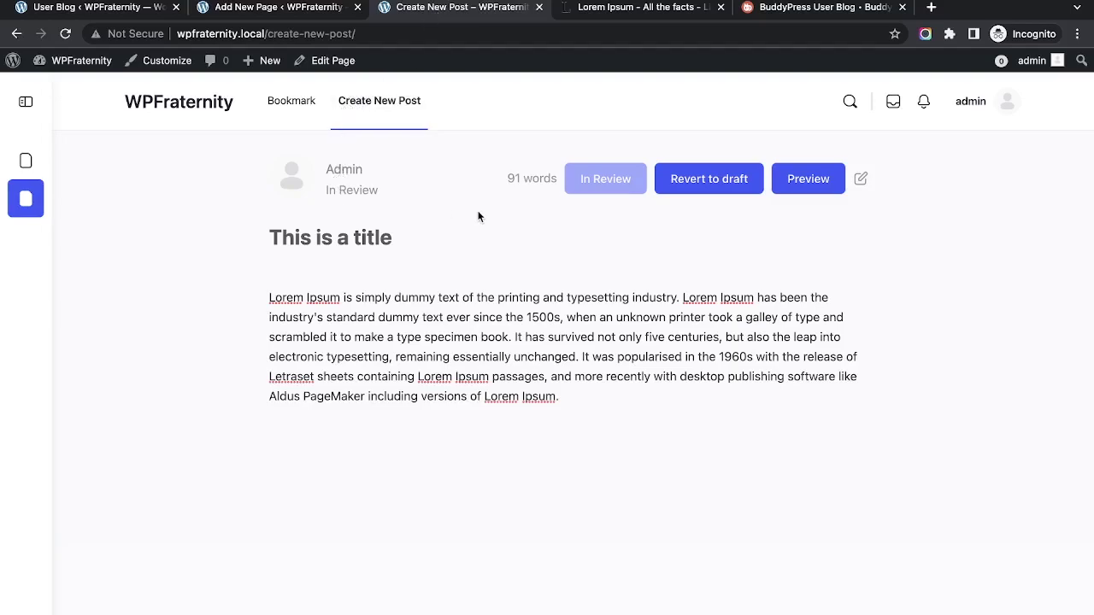
{"action": "left_click", "coordinate": [807, 183]}
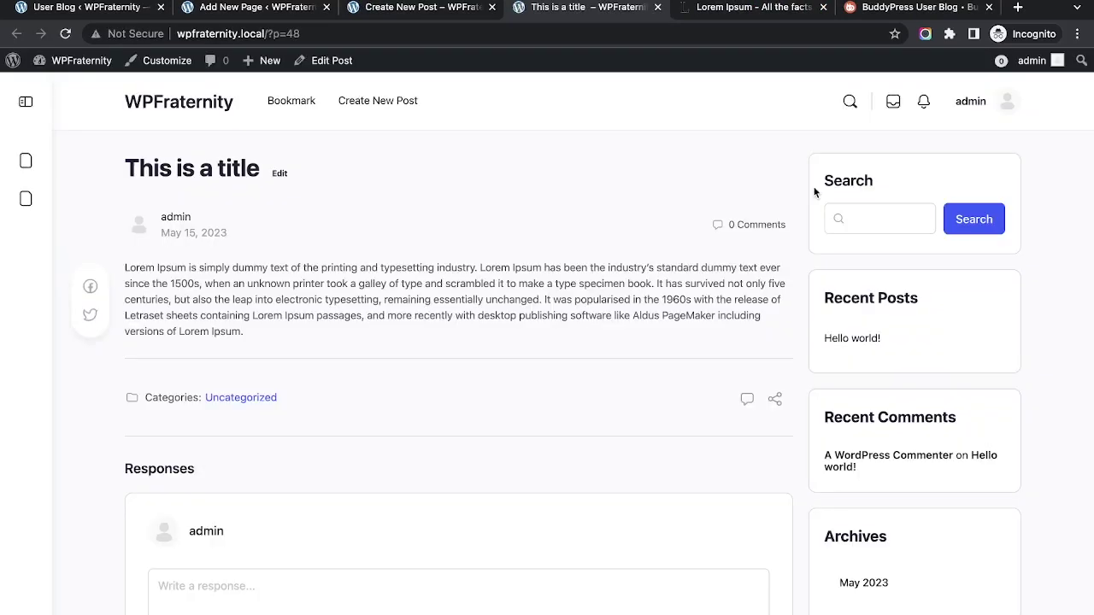
{"action": "scroll", "coordinate": [393, 221], "scroll_direction": "down", "scroll_amount": 2}
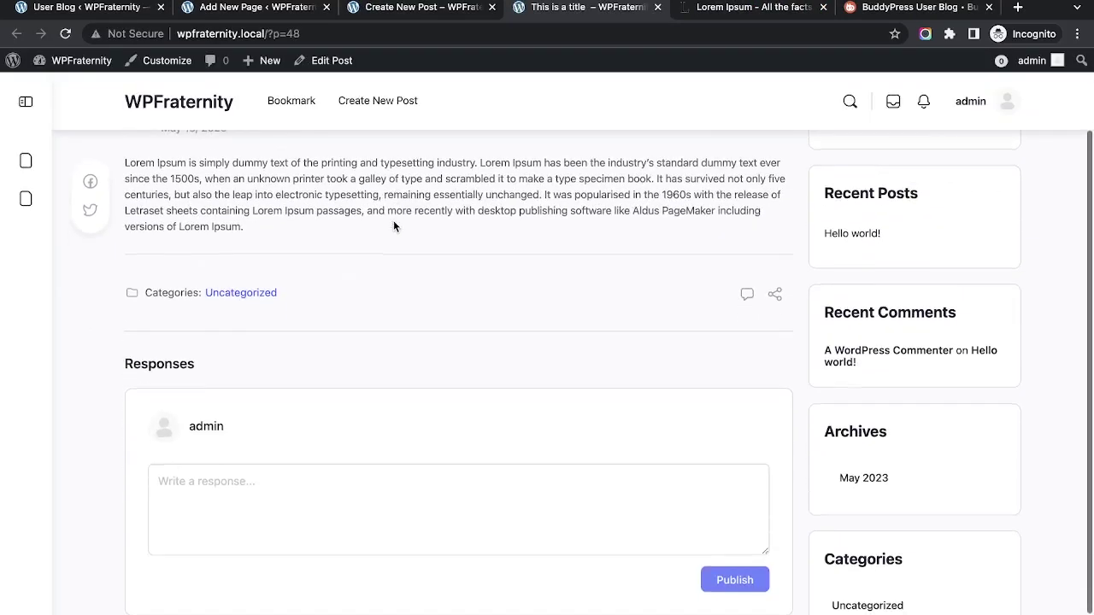
{"action": "scroll", "coordinate": [393, 220], "scroll_direction": "up", "scroll_amount": 2}
{"action": "left_click", "coordinate": [122, 16]}
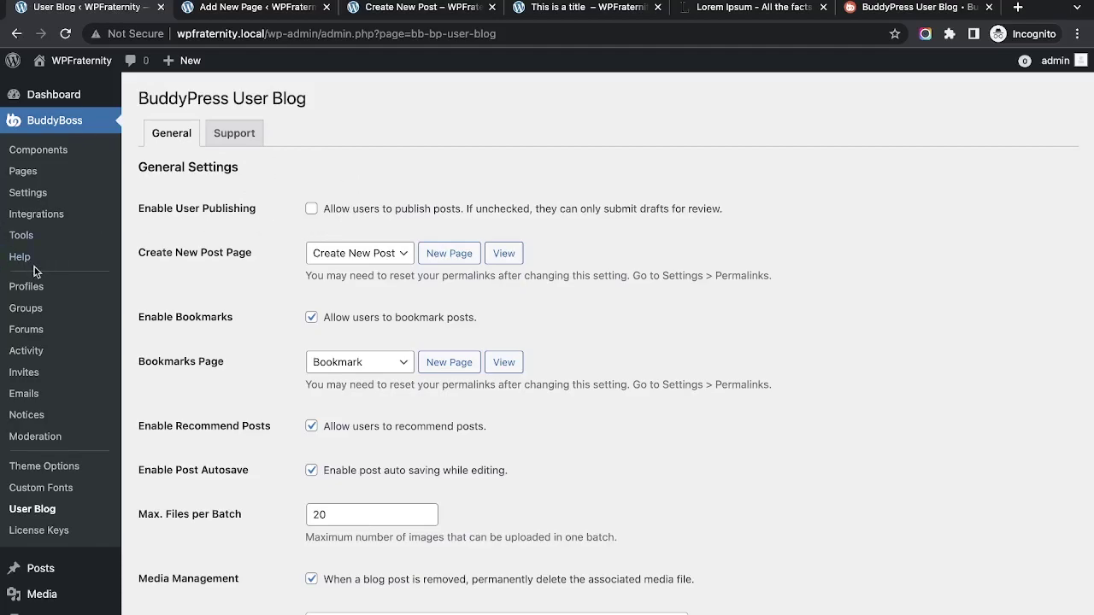
- In All Posts, Quick Edit 'This is a title' to change its status from Pending Review to Published
{"action": "scroll", "coordinate": [34, 266], "scroll_direction": "down", "scroll_amount": 2}
{"action": "mouse_move", "coordinate": [47, 405]}
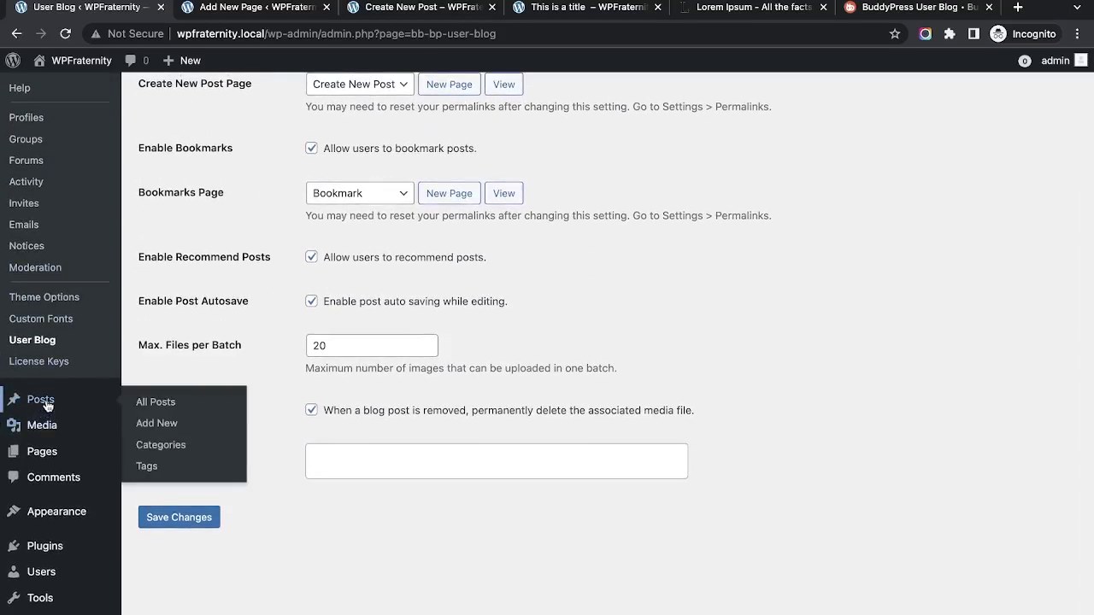
{"action": "left_click", "coordinate": [151, 403]}
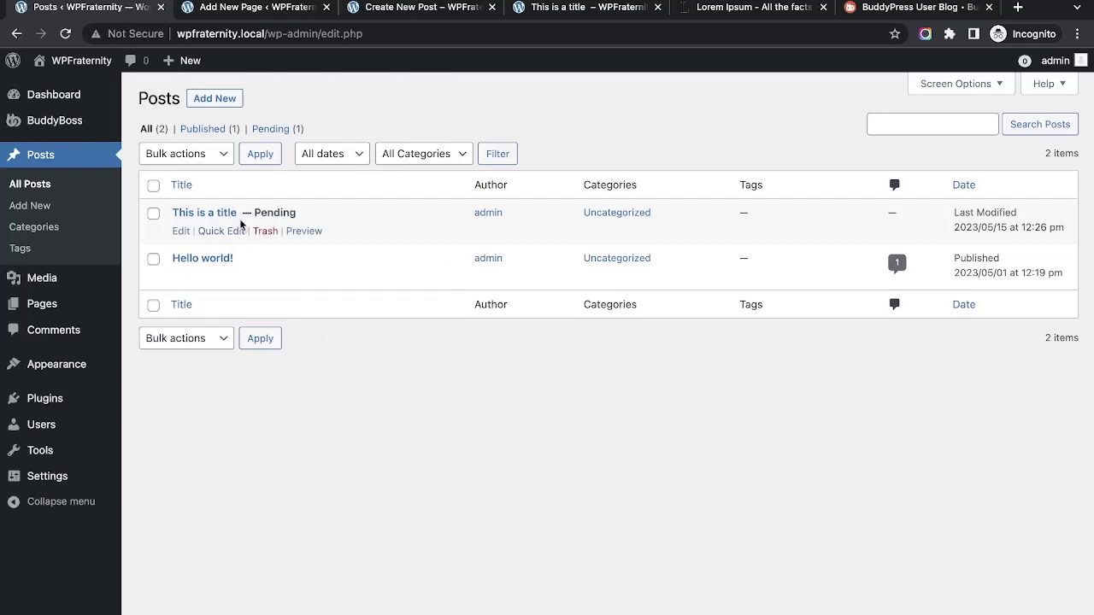
{"action": "left_click", "coordinate": [226, 230]}
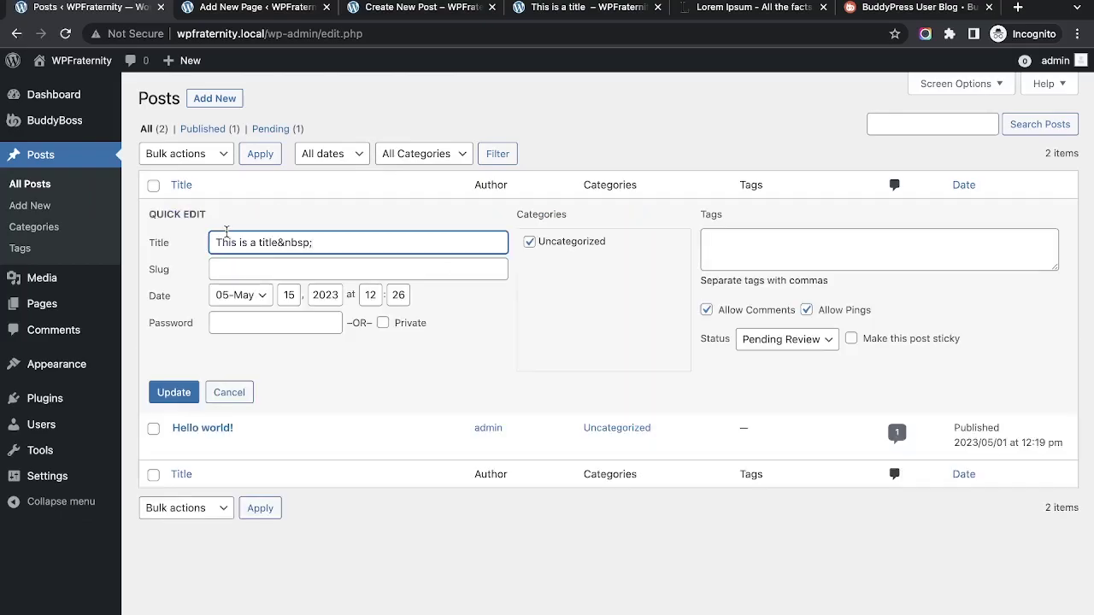
{"action": "left_click", "coordinate": [773, 339]}
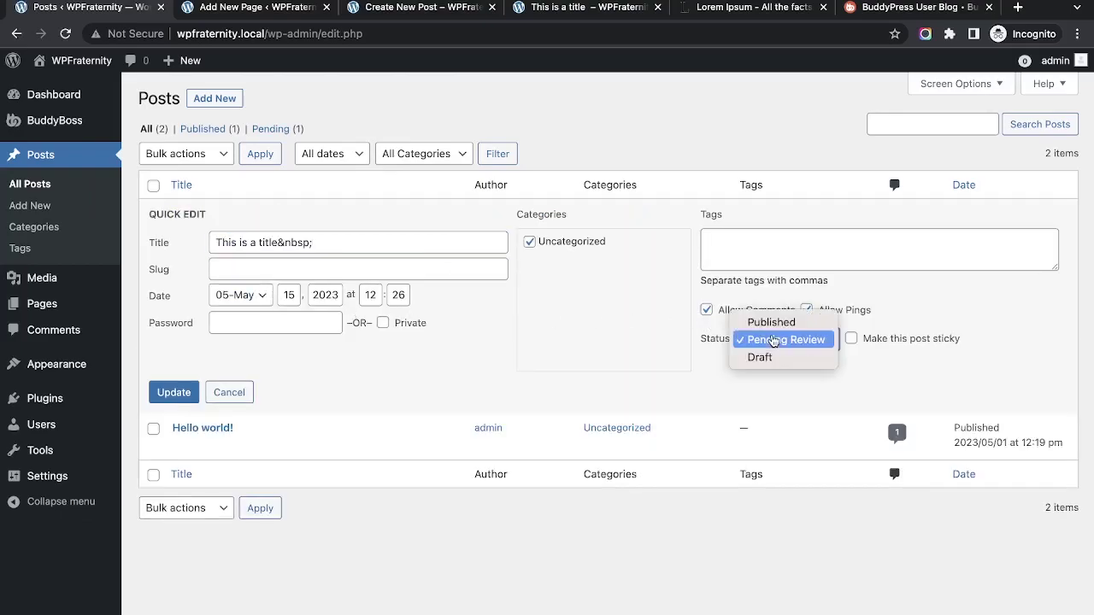
{"action": "left_click", "coordinate": [770, 322]}
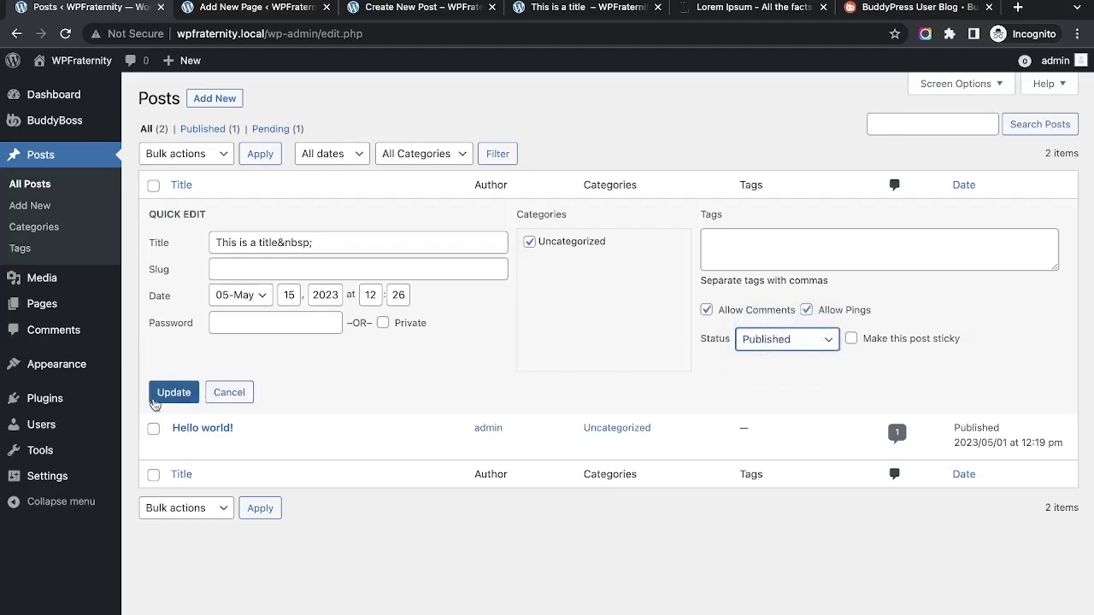
{"action": "left_click", "coordinate": [162, 395]}
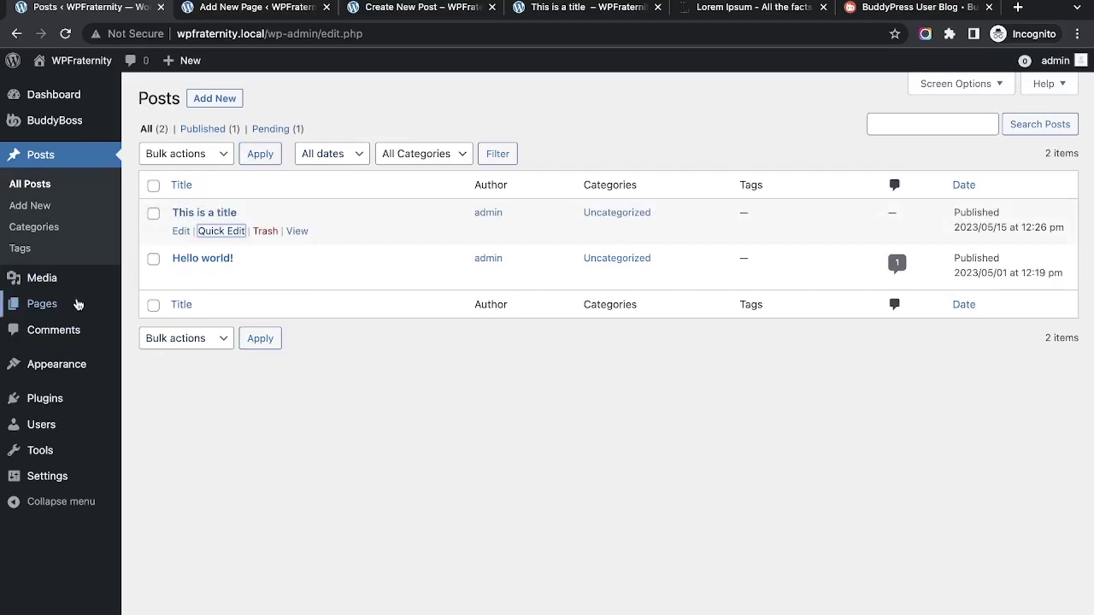
- Tick Enable User Publishing in the BuddyBoss User Blog settings and save the changes
{"action": "mouse_move", "coordinate": [66, 122]}
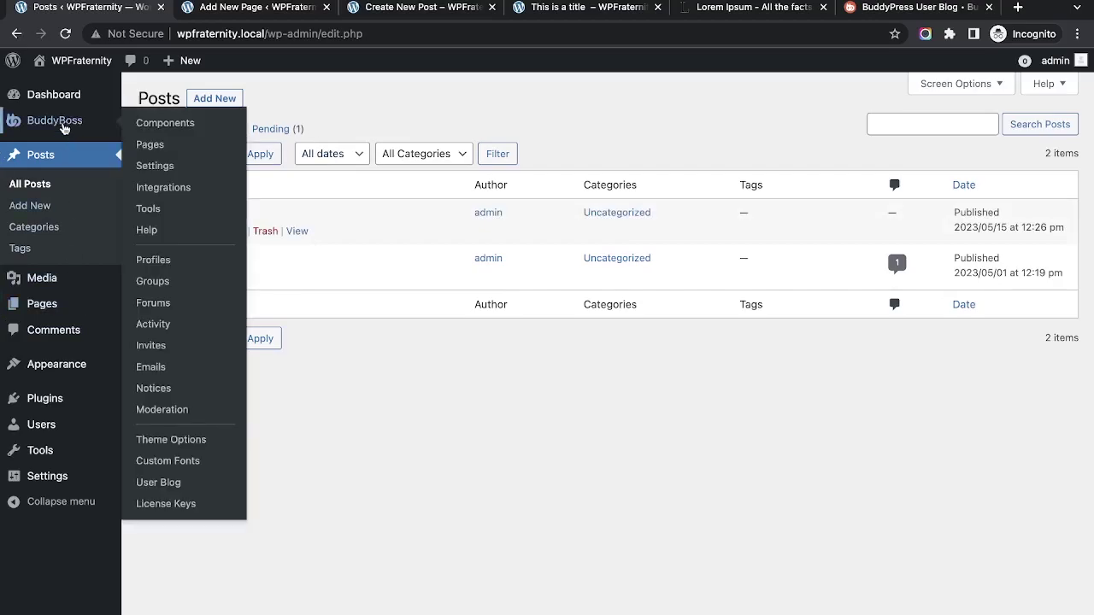
{"action": "left_click", "coordinate": [158, 482]}
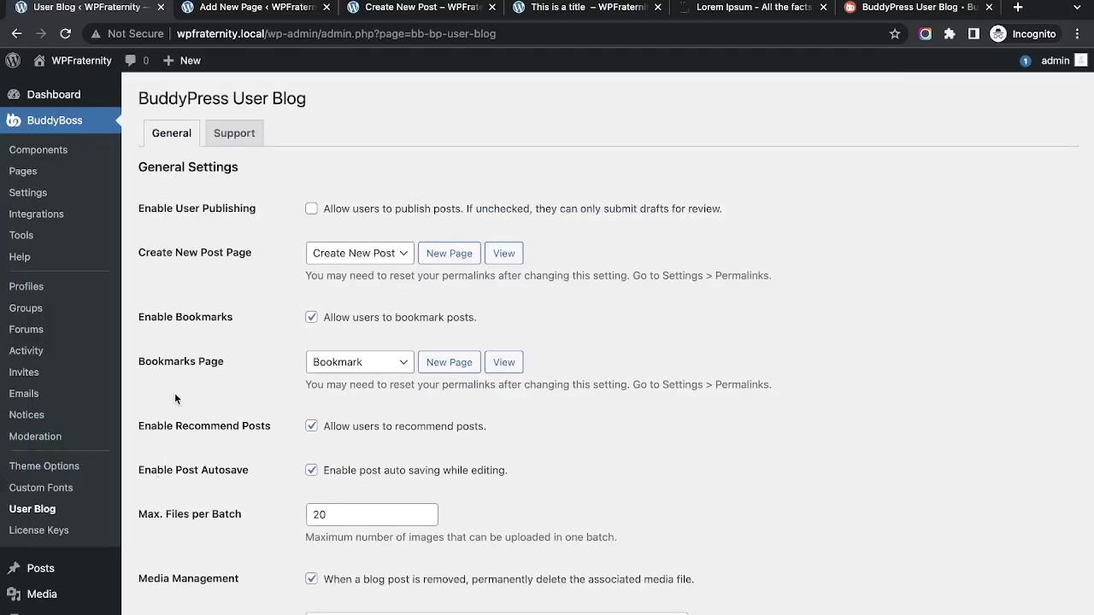
{"action": "left_click", "coordinate": [330, 214]}
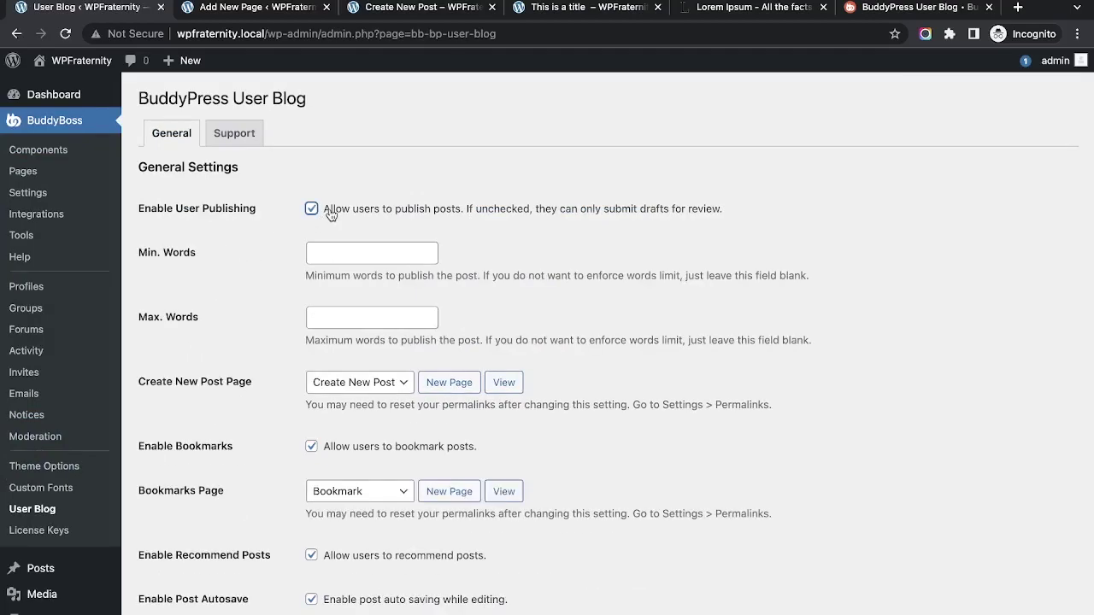
{"action": "scroll", "coordinate": [277, 246], "scroll_direction": "down", "scroll_amount": 2}
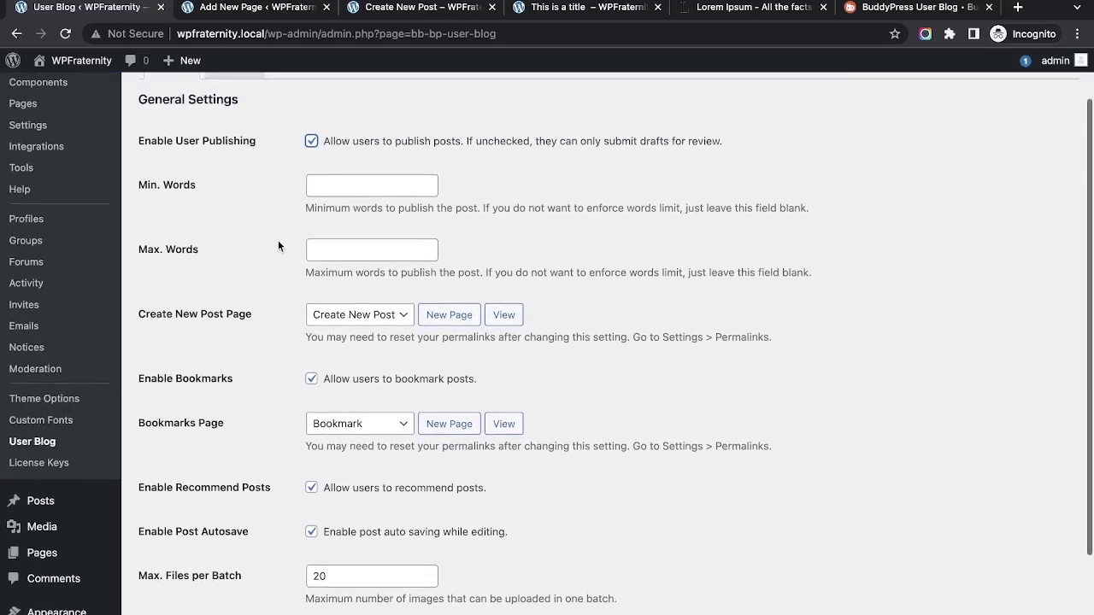
{"action": "scroll", "coordinate": [257, 246], "scroll_direction": "down", "scroll_amount": 4}
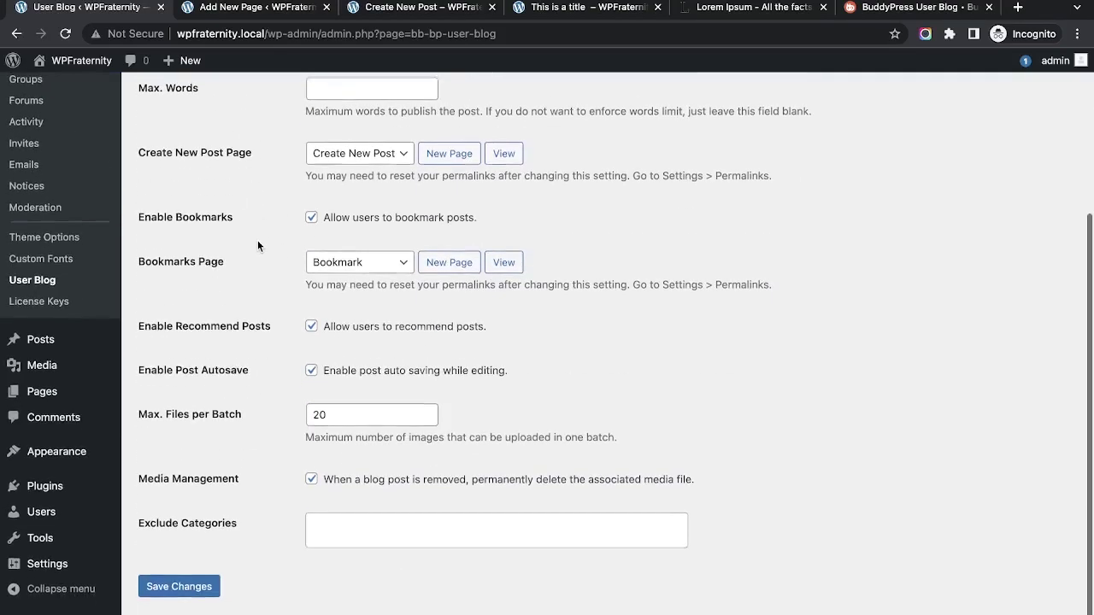
{"action": "left_click", "coordinate": [180, 596]}
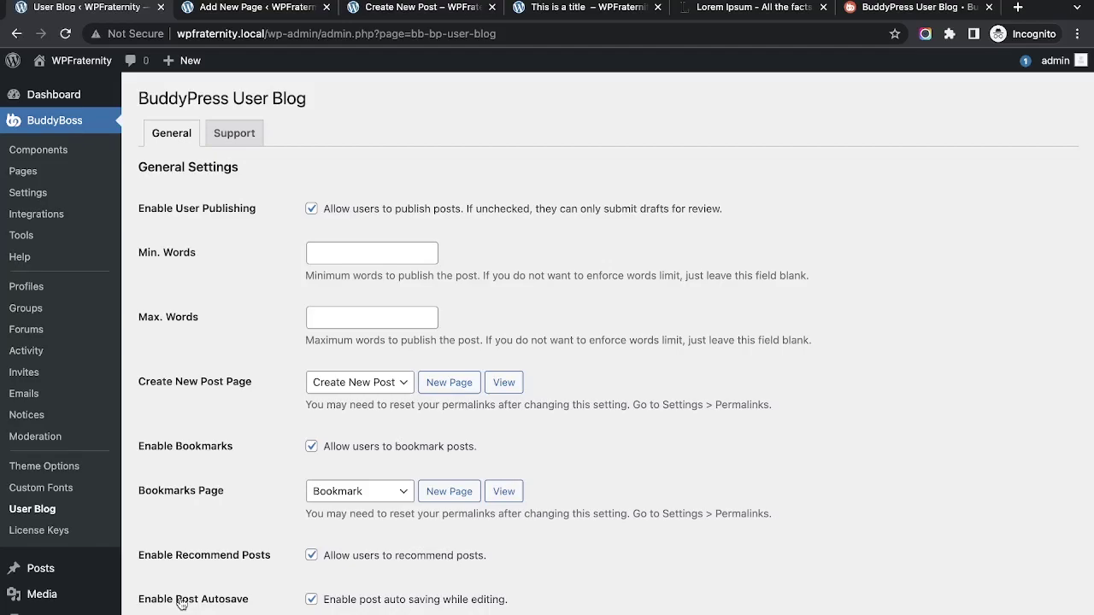
{"action": "left_click", "coordinate": [273, 7]}
- Reload the Create New Post page and enter the title 'This is a test two'
{"action": "left_click", "coordinate": [371, 8]}
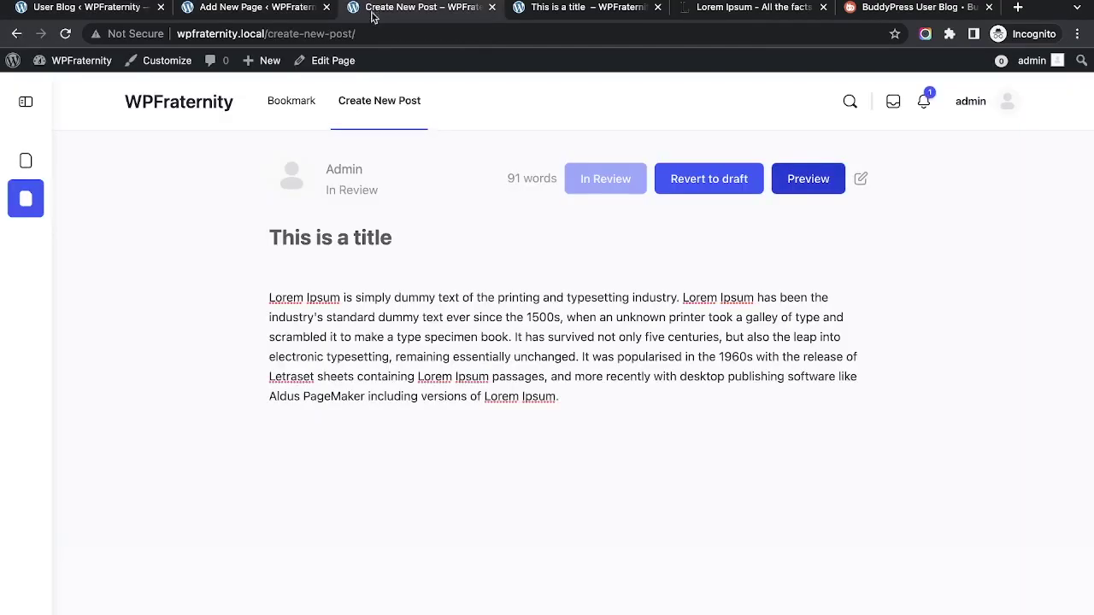
{"action": "left_click", "coordinate": [377, 100]}
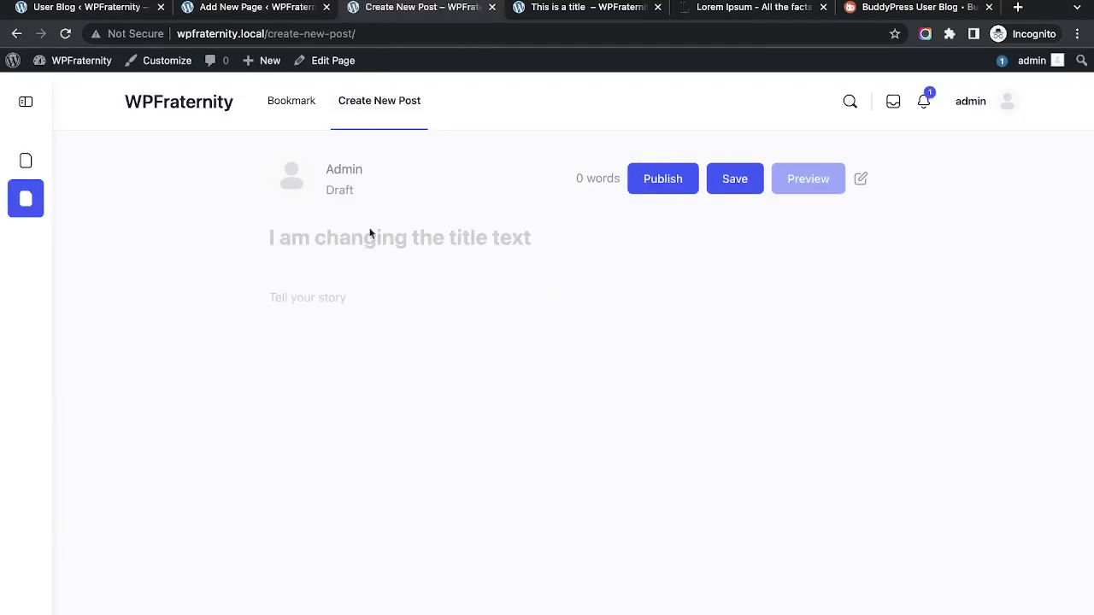
{"action": "left_click", "coordinate": [357, 251]}
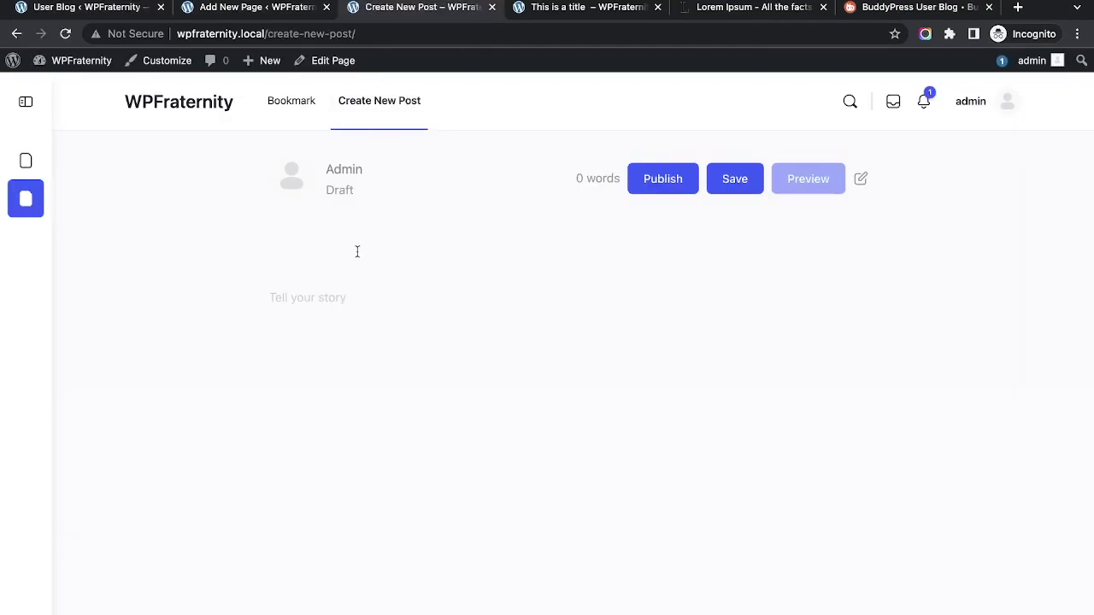
{"action": "type", "text": "This a"}
{"action": "key", "text": "BackSpace"}
{"action": "type", "text": "is a test two"}
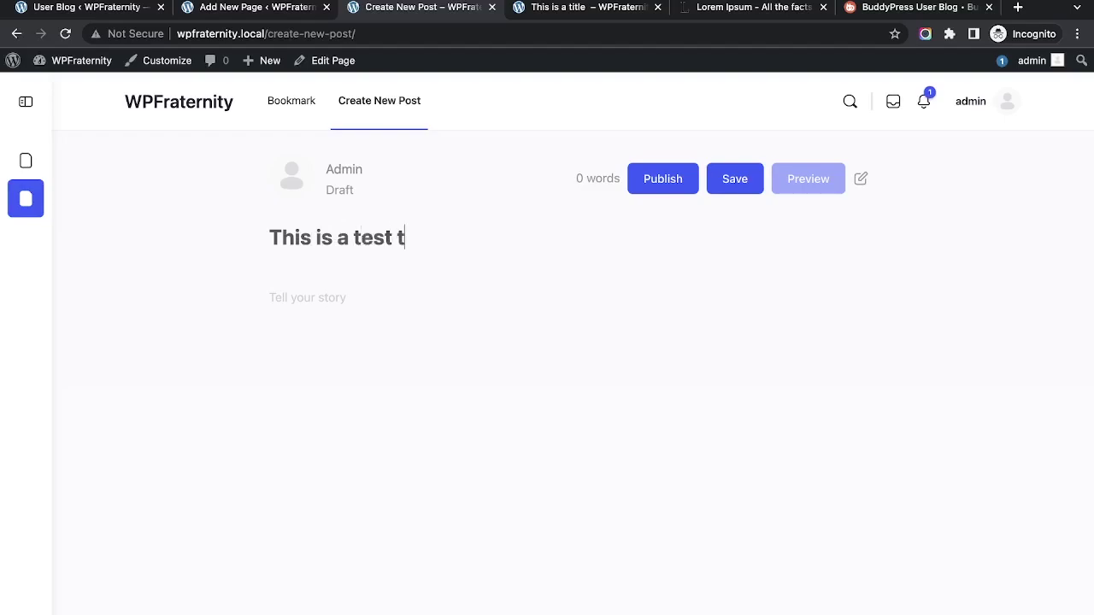
- Paste two Lorem Ipsum paragraphs, make the first an H2 heading, and publish the post
{"action": "left_click", "coordinate": [343, 295]}
{"action": "type", "text": "Lorem Ipsum is simply dummy text of the printing and typesetting industry. Lorem Ipsum has been the industry's standard dummy text ever since the 1500s, when an unknown printer took a galley of type and scrambled it to make a type specimen book. It has survived not only five centuries, but also the leap into electronic typesetting, remaining essentially unchanged. It was popularised in the 1960s with the release of Letraset sheets containing Lorem Ipsum passages, and more recently with desktop publishing software like Aldus PageMaker including versions of Lorem Ipsum."}
{"action": "key", "text": "Return"}
{"action": "type", "text": "Lorem Ipsum is simply dummy text of the printing and typesetting industry. Lorem Ipsum has been the industry's standard dummy text ever since the 1500s, when an unknown printer took a galley of type and scrambled it to make a type specimen book. It has survived not only five centuries, but also the leap into electronic typesetting, remaining essentially unchanged. It was popularised in the 1960s with the release of Letraset sheets containing Lorem Ipsum passages, and more recently with desktop publishing software like Aldus PageMaker including versions of Lorem Ipsum."}
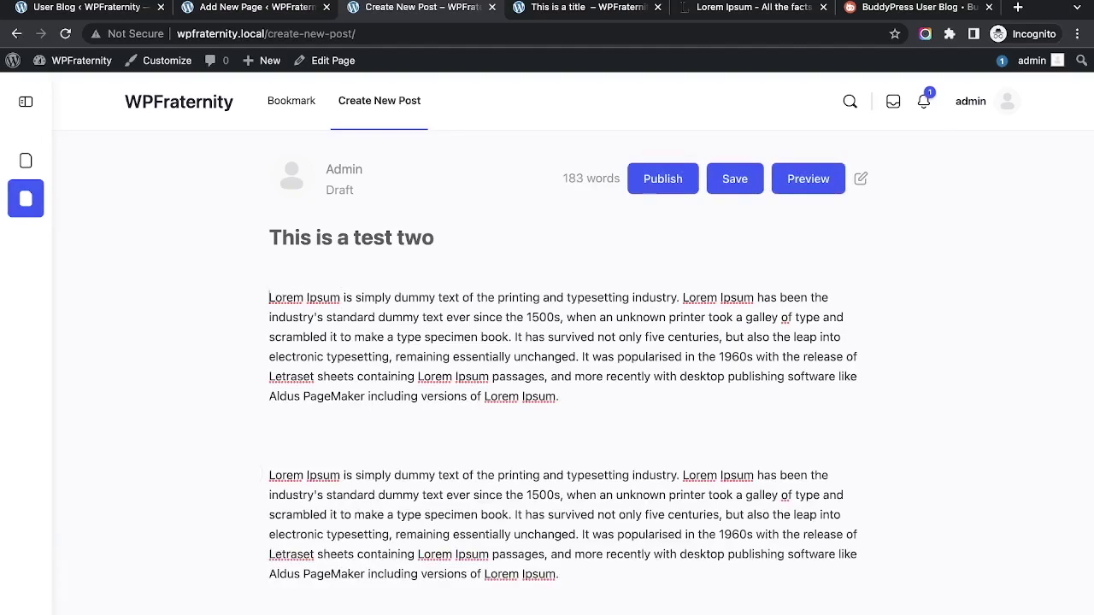
{"action": "left_click_drag", "start_coordinate": [269, 297], "coordinate": [391, 298]}
{"action": "left_click", "coordinate": [289, 269]}
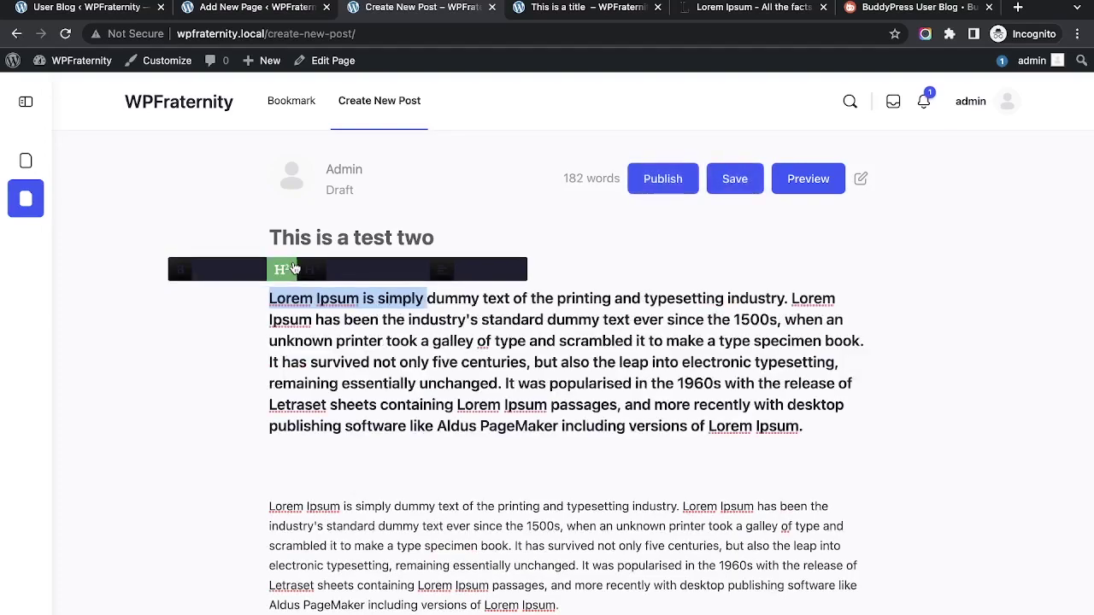
{"action": "left_click", "coordinate": [370, 321]}
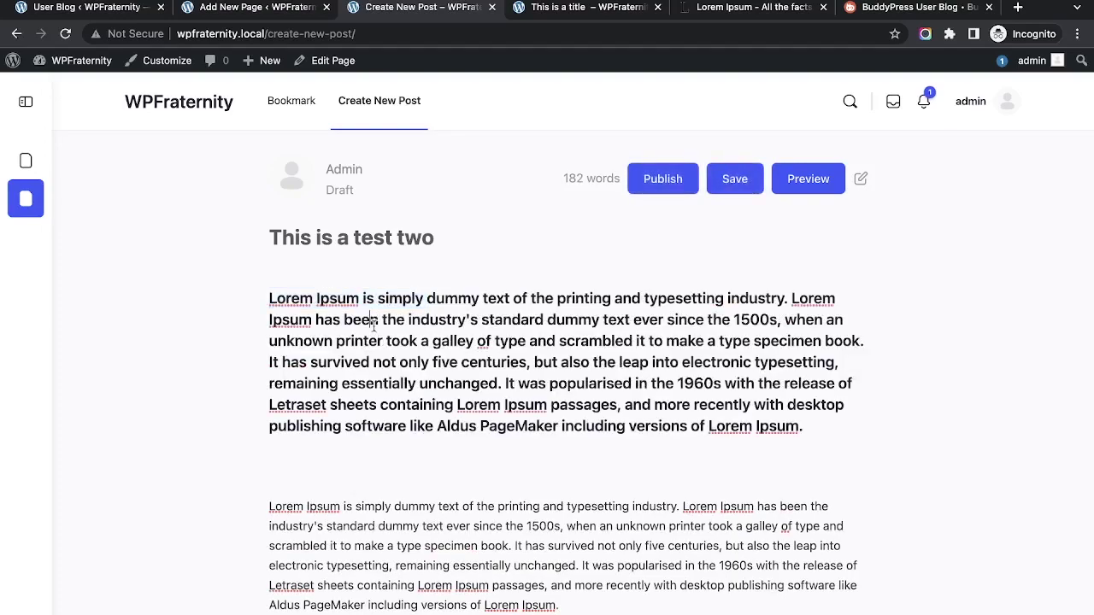
{"action": "left_click", "coordinate": [677, 180]}
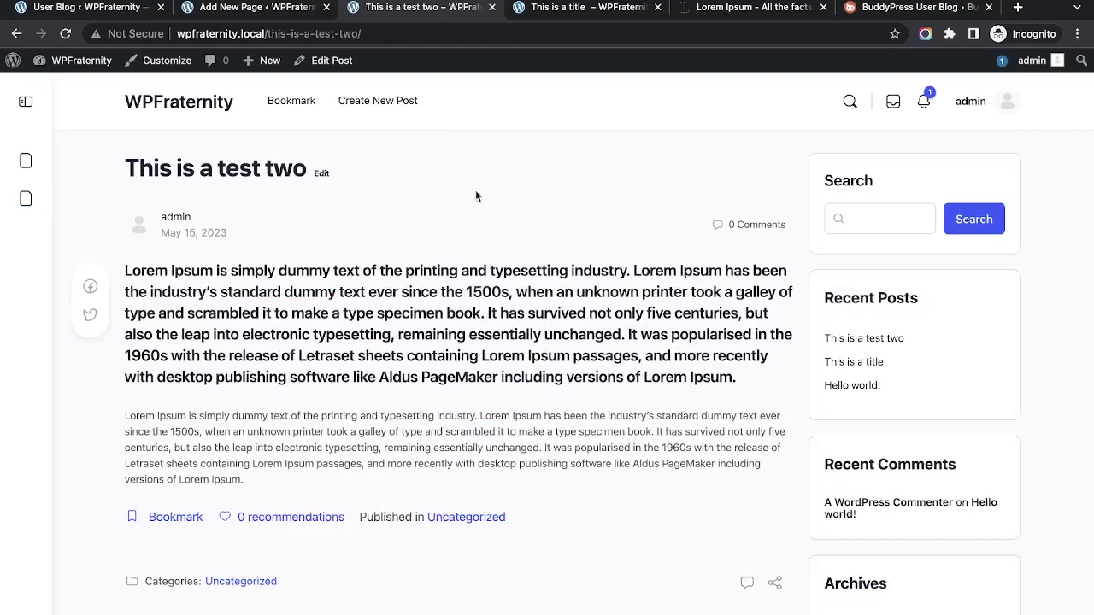
- Bookmark 'This is a test two' and confirm it appears on the Bookmark page
{"action": "scroll", "coordinate": [283, 355], "scroll_direction": "down", "scroll_amount": 3}
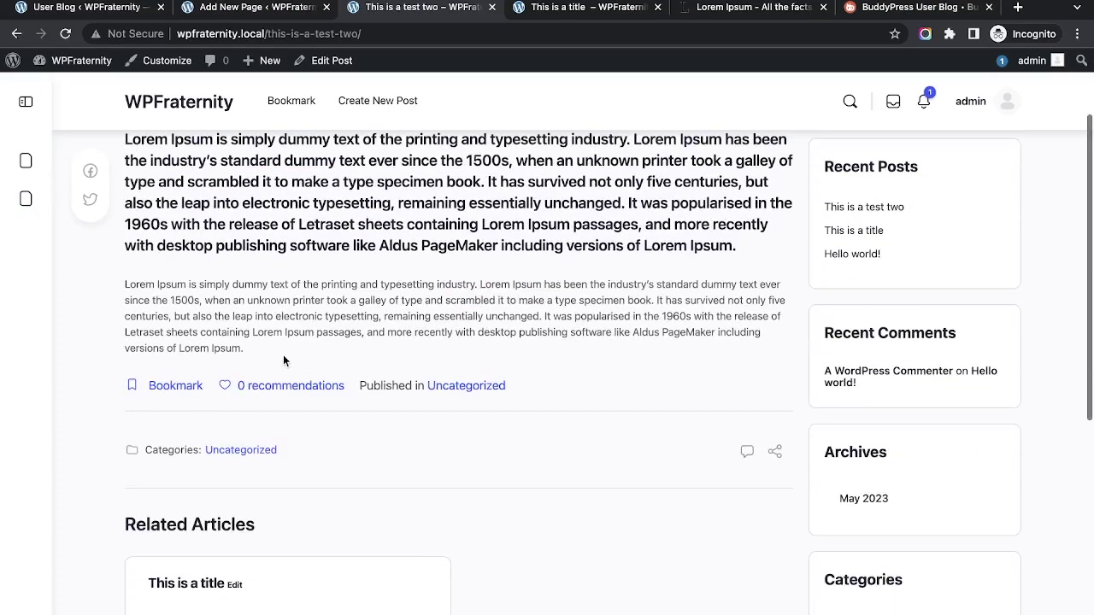
{"action": "left_click", "coordinate": [164, 389]}
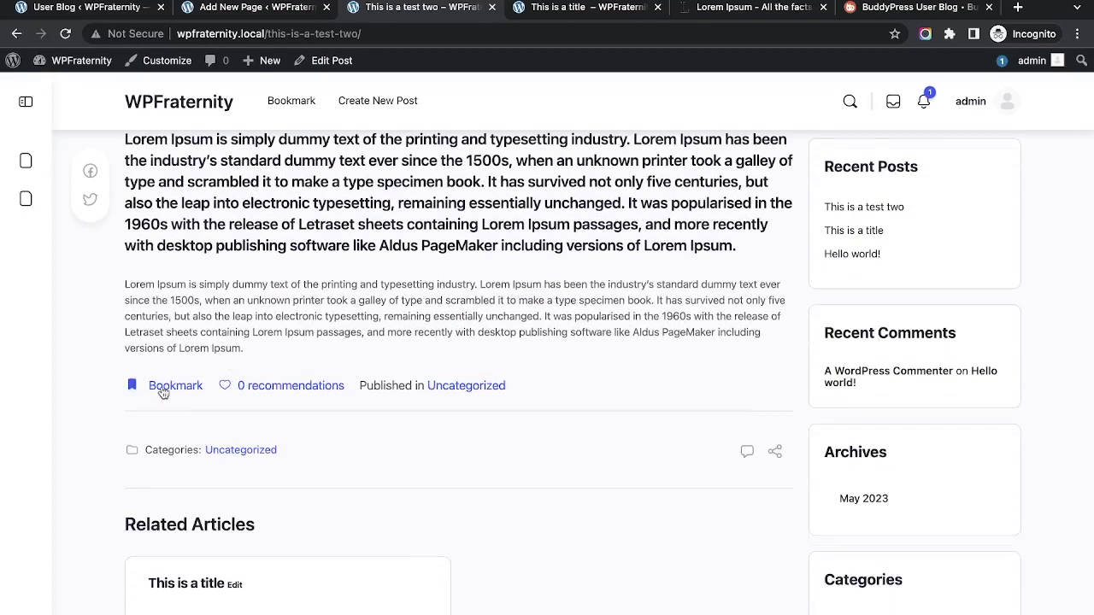
{"action": "scroll", "coordinate": [164, 390], "scroll_direction": "up", "scroll_amount": 3}
{"action": "left_click", "coordinate": [293, 108]}
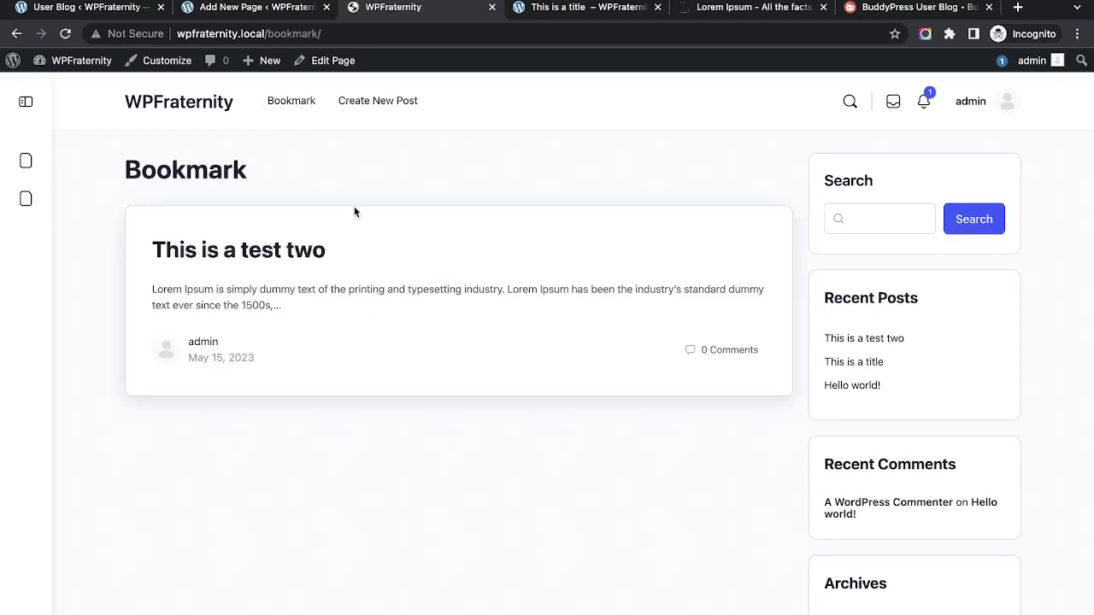
{"action": "left_click", "coordinate": [252, 9]}
- From the User Blog settings, open Posts > Categories in a new browser tab
{"action": "left_click", "coordinate": [120, 9]}
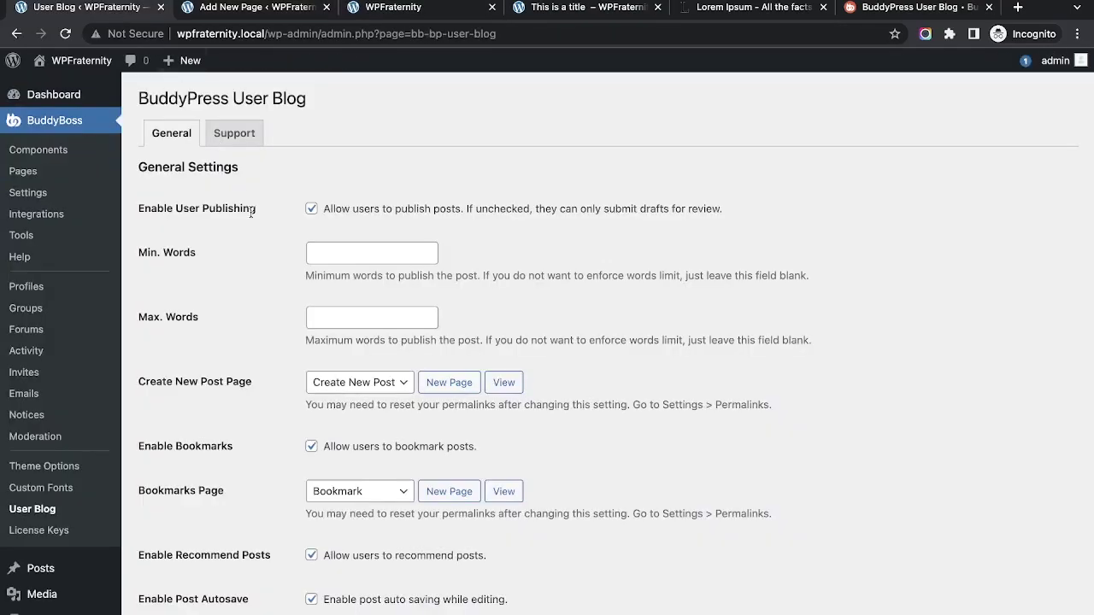
{"action": "scroll", "coordinate": [267, 309], "scroll_direction": "down", "scroll_amount": 3}
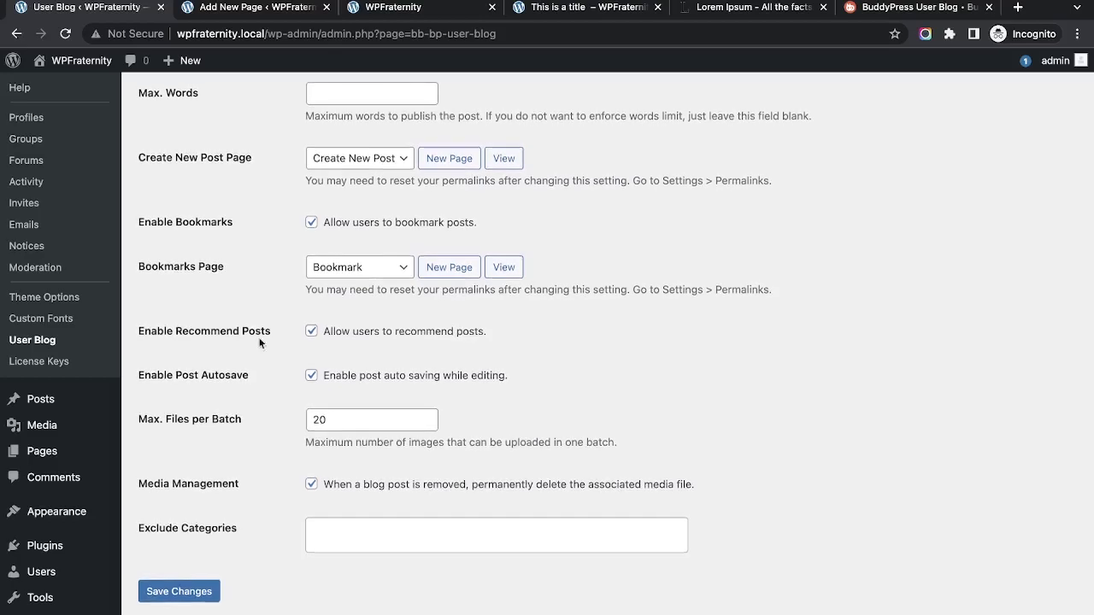
{"action": "scroll", "coordinate": [250, 534], "scroll_direction": "up", "scroll_amount": 3}
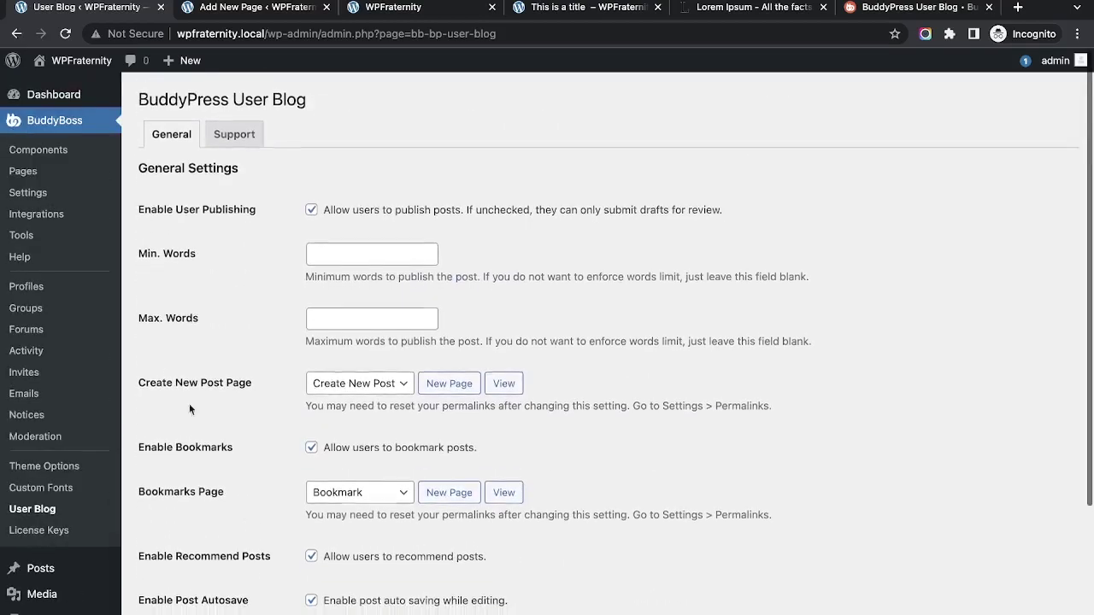
{"action": "scroll", "coordinate": [189, 404], "scroll_direction": "down", "scroll_amount": 2}
{"action": "mouse_move", "coordinate": [90, 405]}
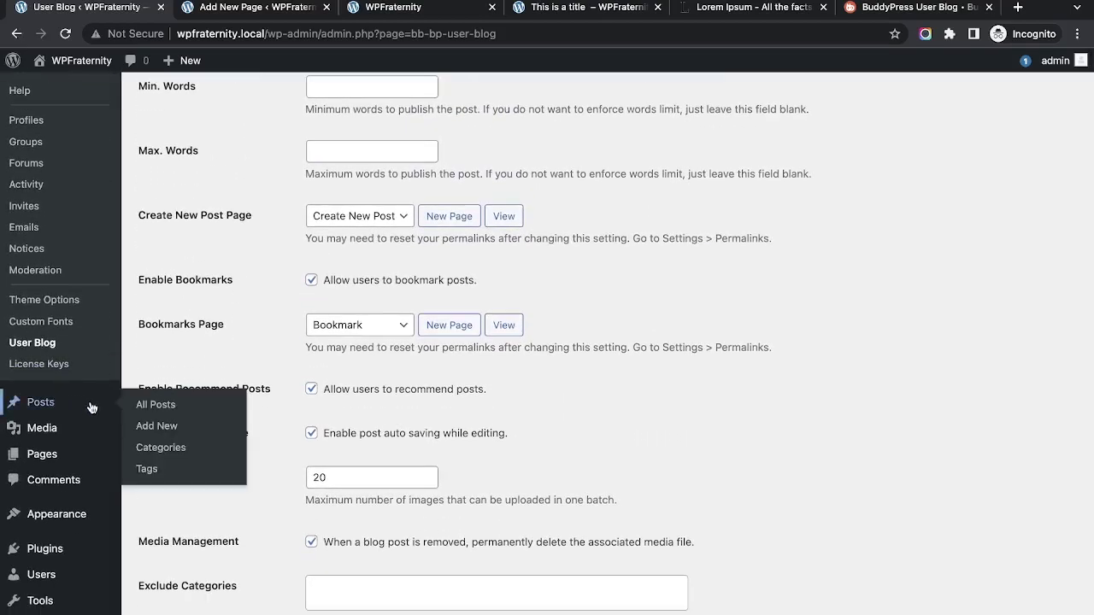
{"action": "right_click", "coordinate": [163, 451]}
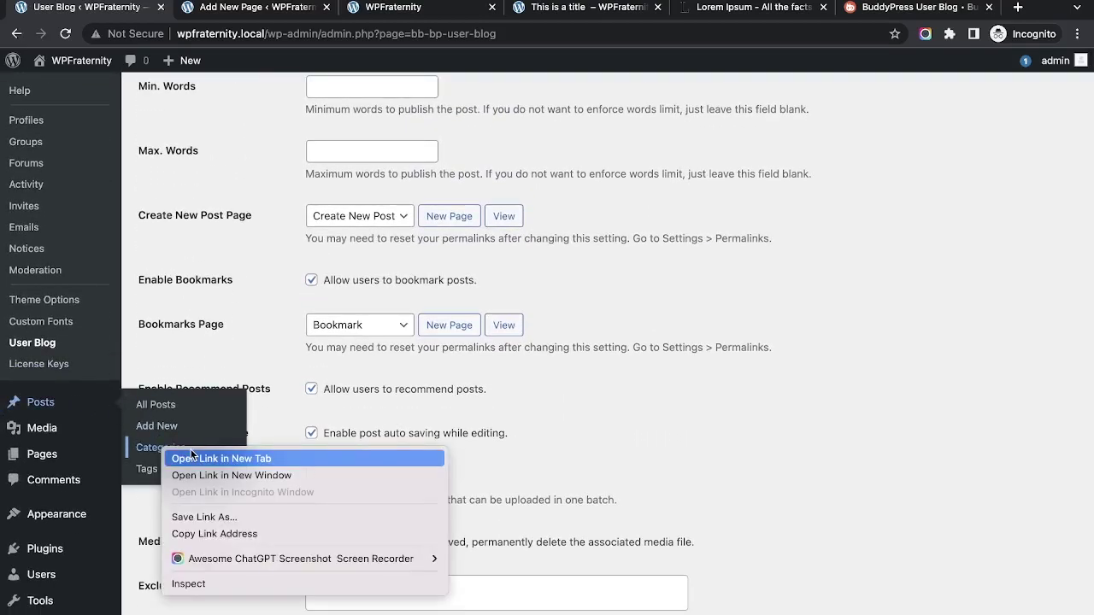
{"action": "left_click", "coordinate": [192, 458]}
- Add two new post categories, 'test' and 'testtwo'
{"action": "key", "text": "ctrl+Tab"}
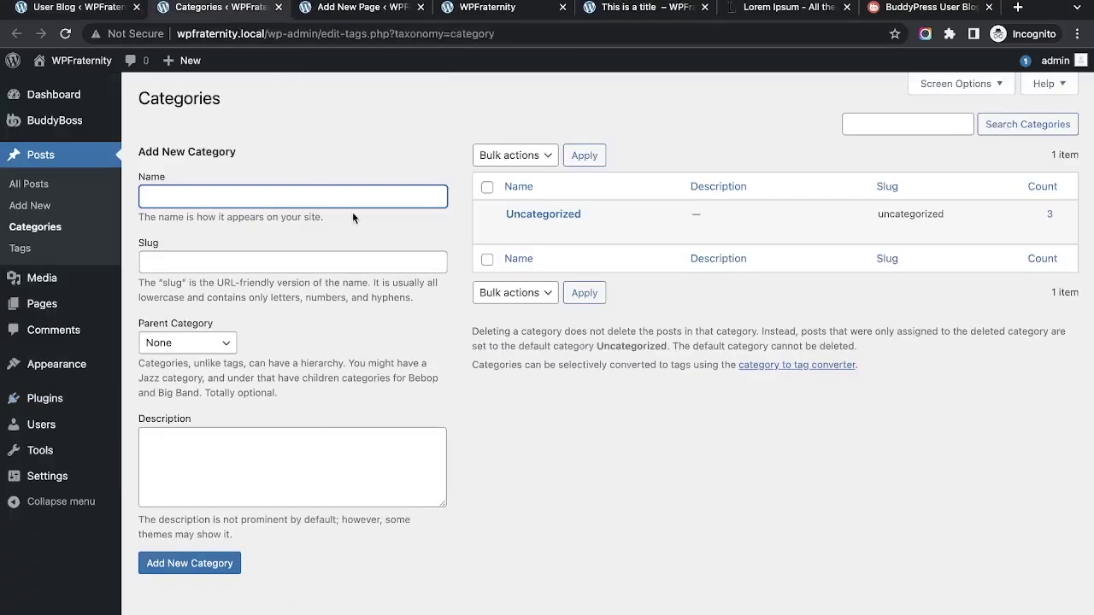
{"action": "type", "text": "test"}
{"action": "left_click", "coordinate": [220, 564]}
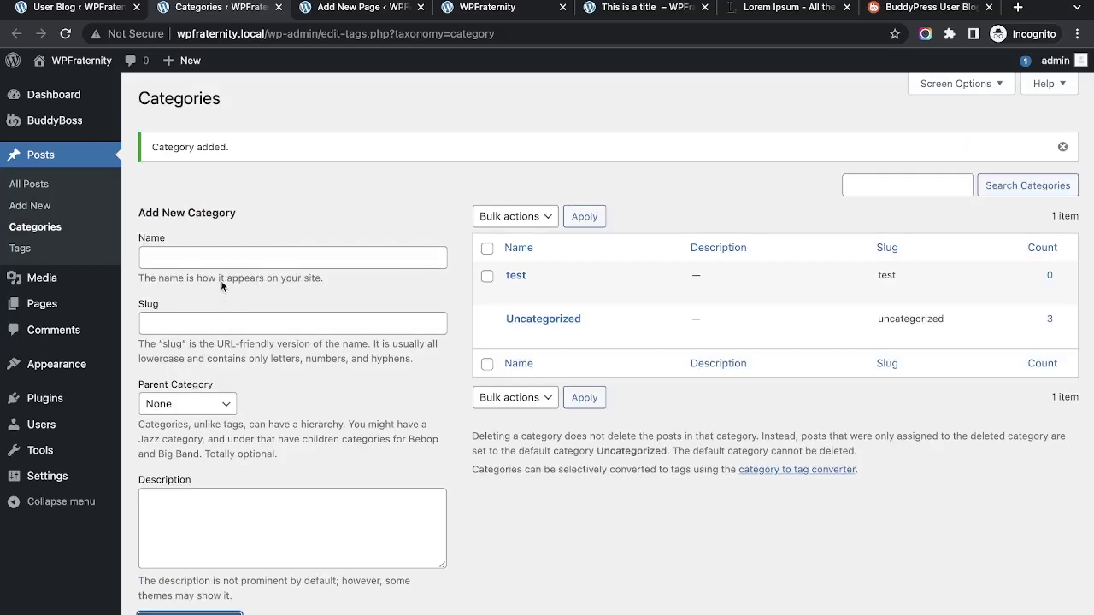
{"action": "left_click", "coordinate": [221, 259]}
{"action": "type", "text": "test"}
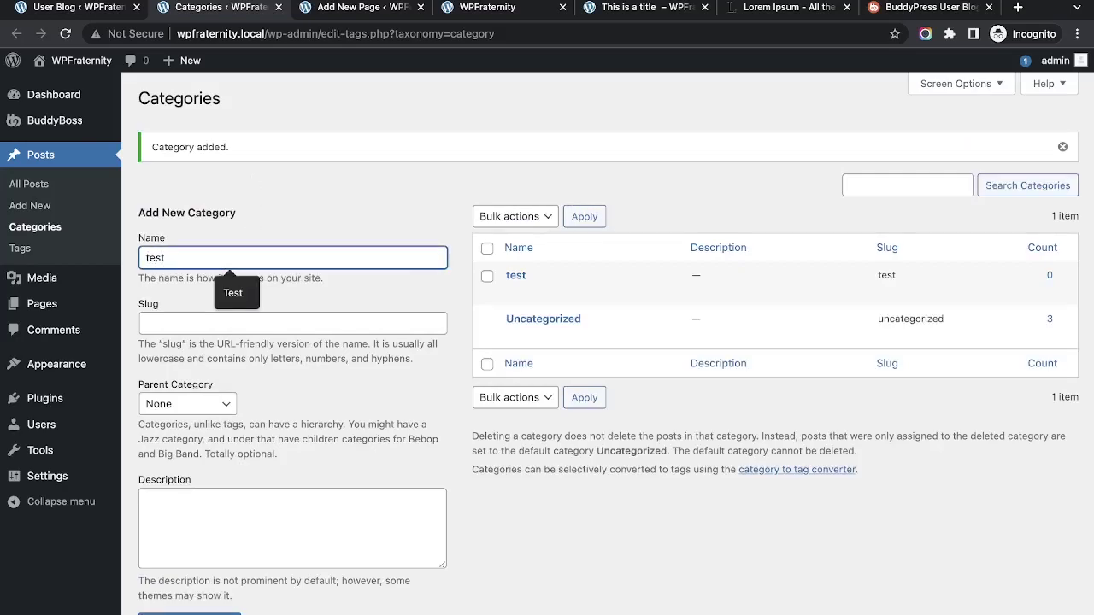
{"action": "type", "text": "two"}
{"action": "left_click", "coordinate": [205, 613]}
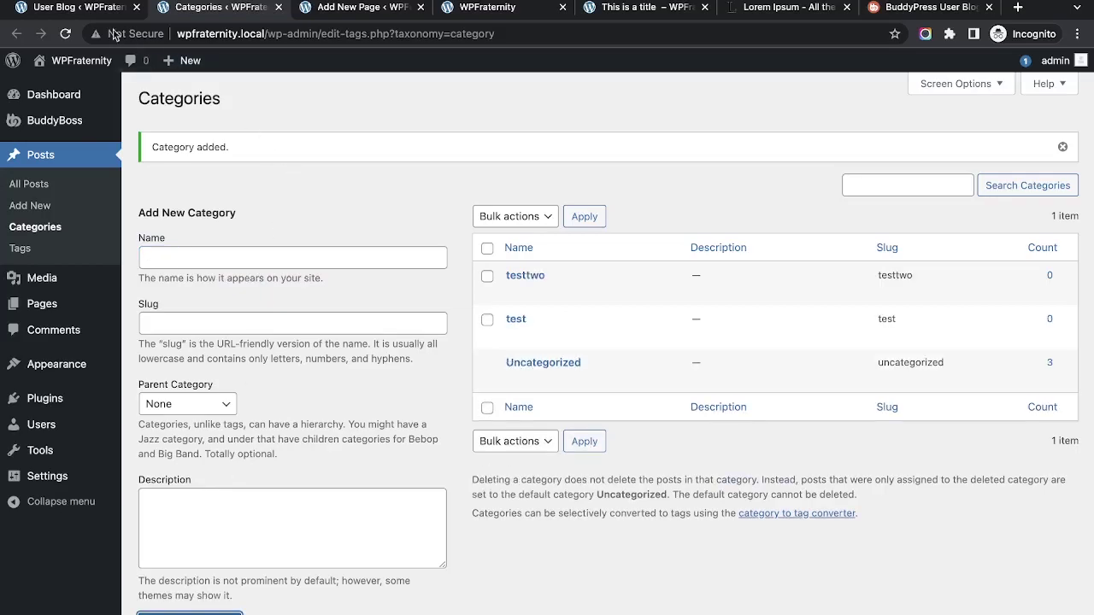
- Add 'test' to Exclude Categories in the User Blog settings and save
{"action": "left_click", "coordinate": [83, 7]}
{"action": "left_click", "coordinate": [47, 343]}
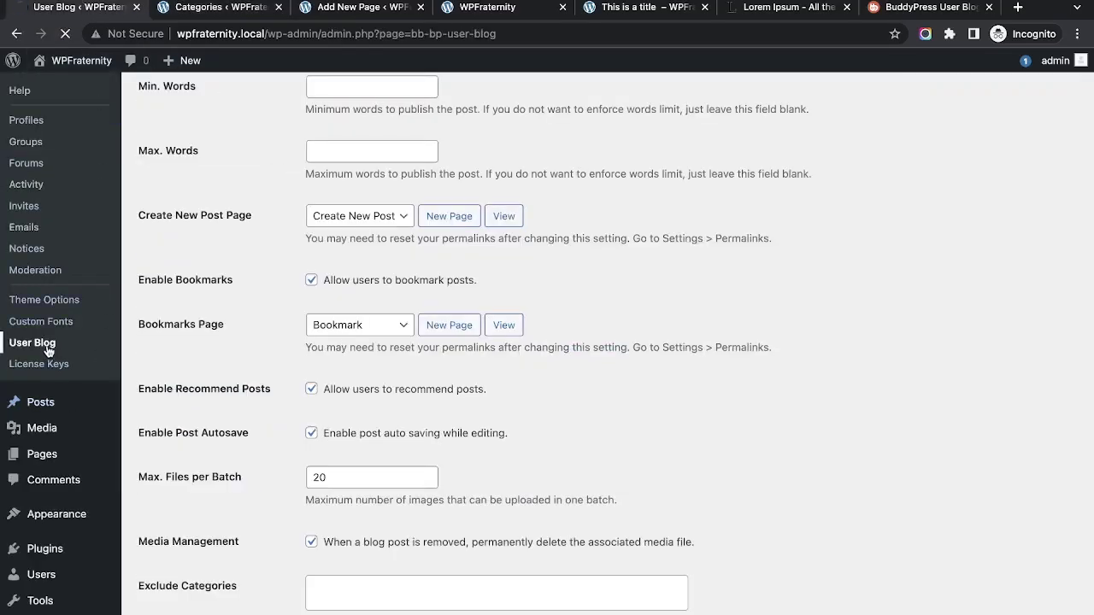
{"action": "scroll", "coordinate": [240, 405], "scroll_direction": "down", "scroll_amount": 5}
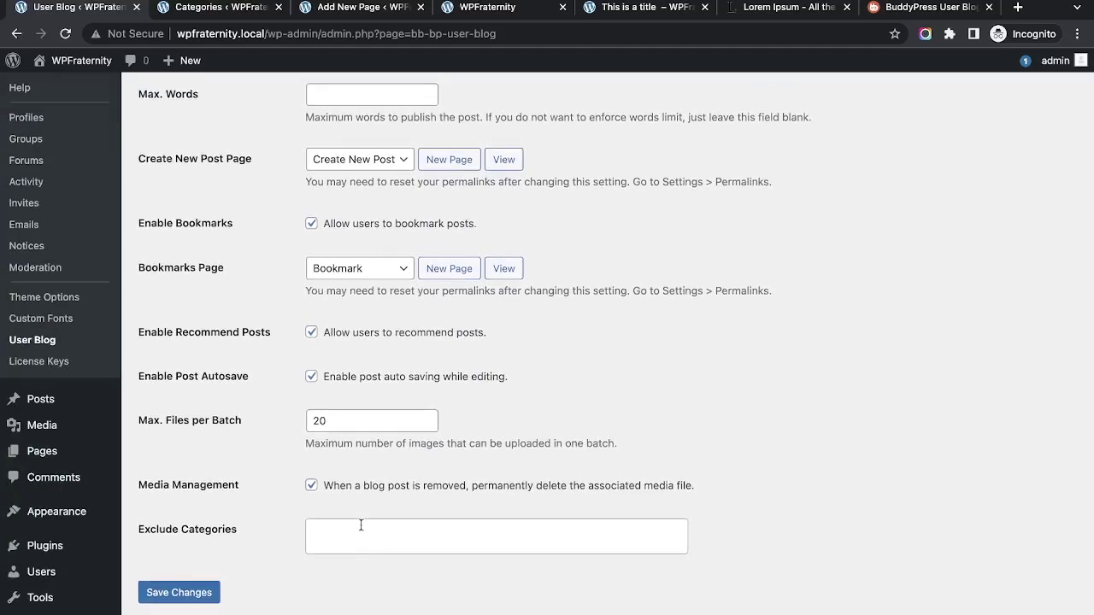
{"action": "left_click", "coordinate": [361, 525]}
{"action": "left_click", "coordinate": [353, 569]}
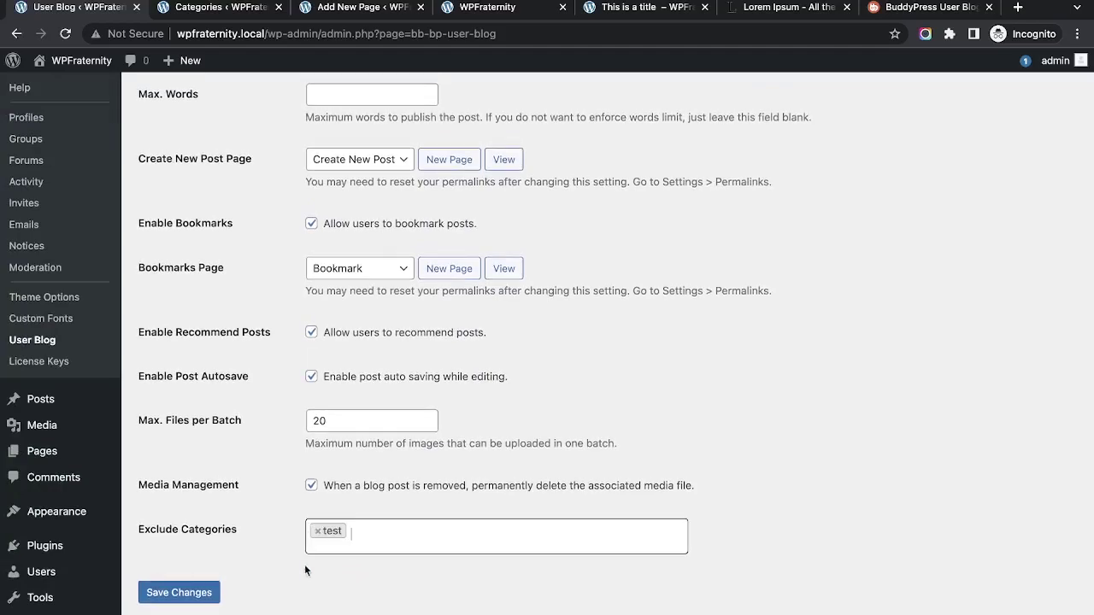
{"action": "left_click", "coordinate": [171, 596]}
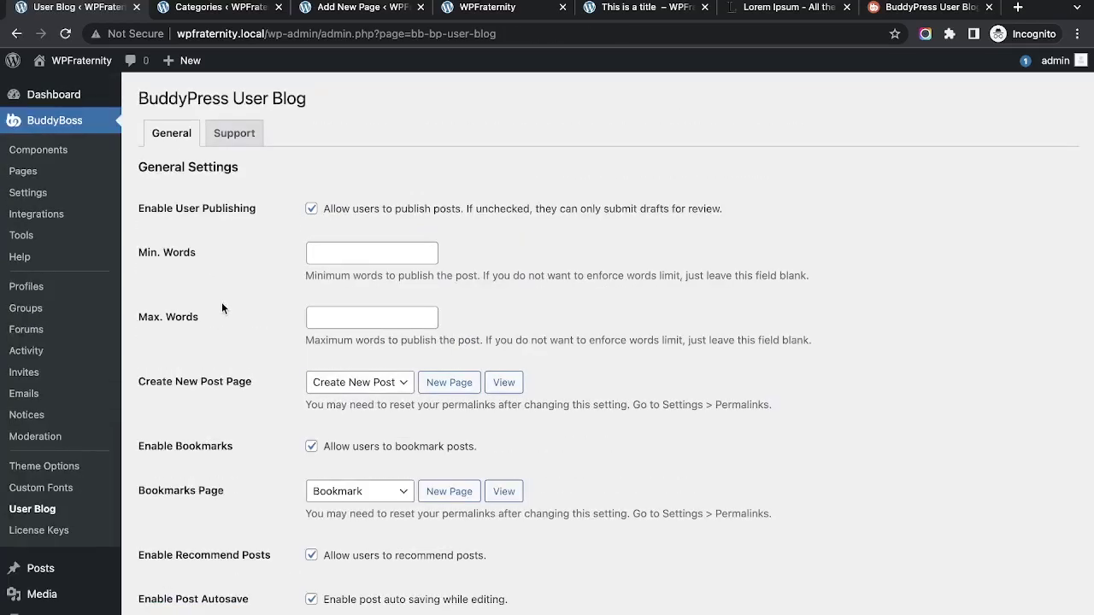
{"action": "left_click", "coordinate": [342, 13]}
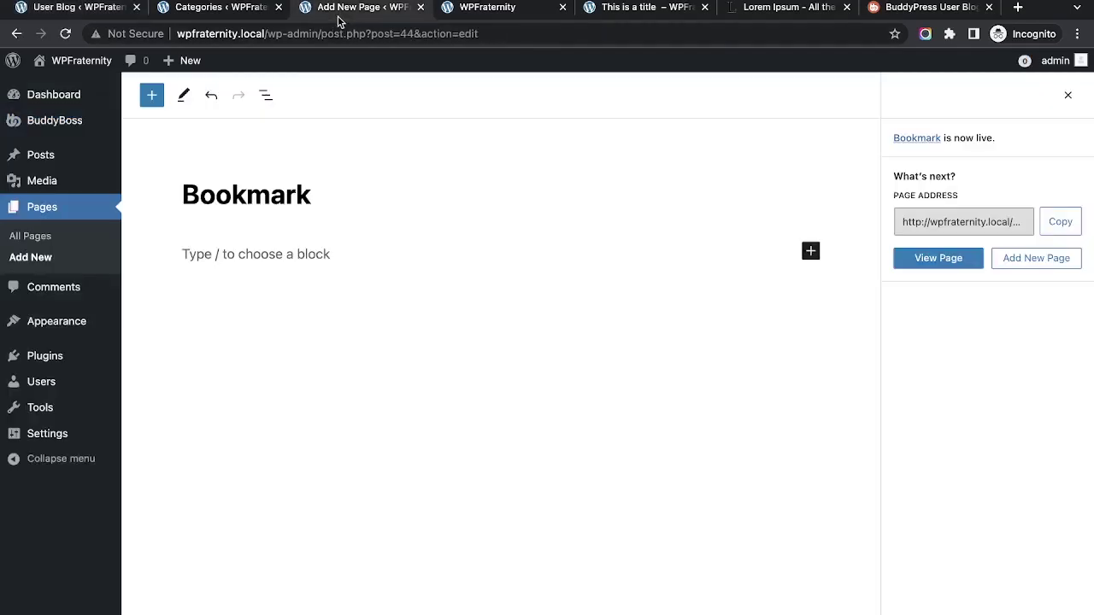
- Start a front-end post titled 'This is a test for categories and feature image' with a pasted Lorem Ipsum body
{"action": "left_click", "coordinate": [487, 16]}
{"action": "left_click", "coordinate": [382, 107]}
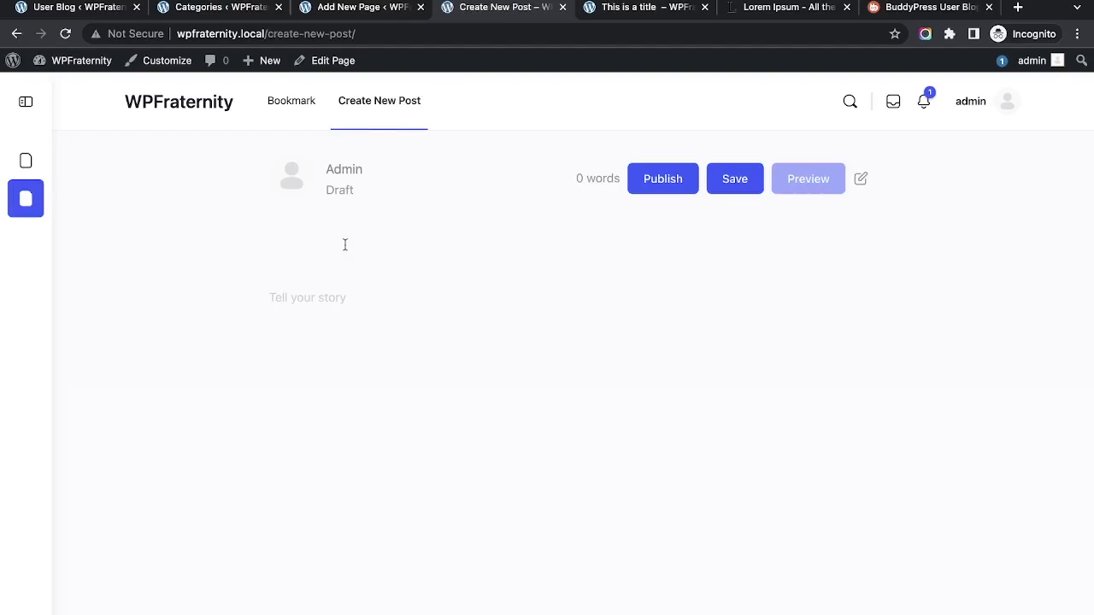
{"action": "type", "text": "This is a test for"}
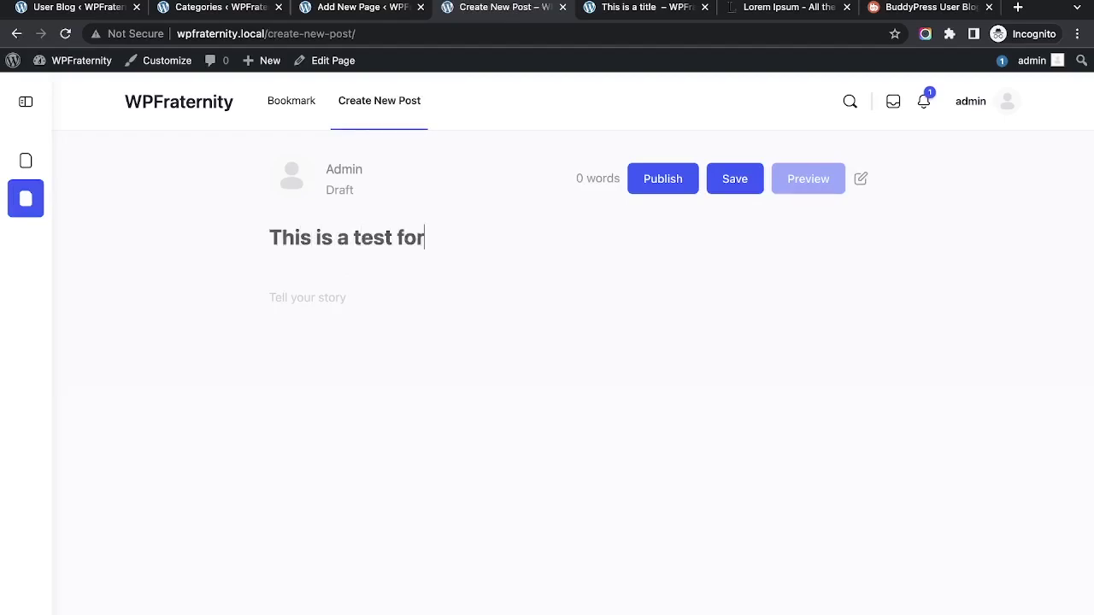
{"action": "type", "text": " categor"}
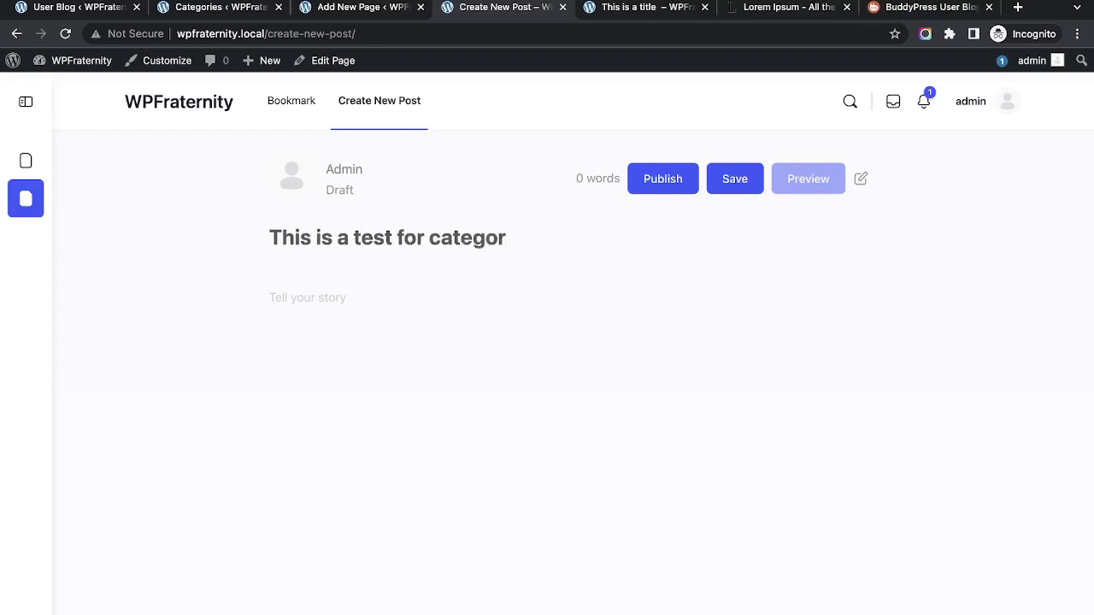
{"action": "type", "text": "ies and feature"}
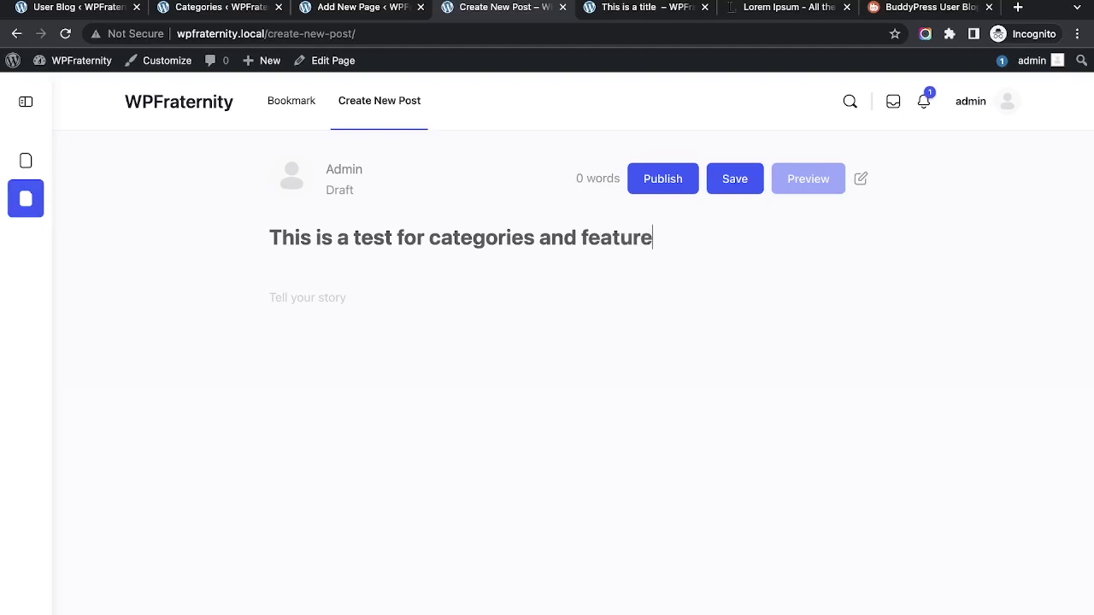
{"action": "type", "text": " image"}
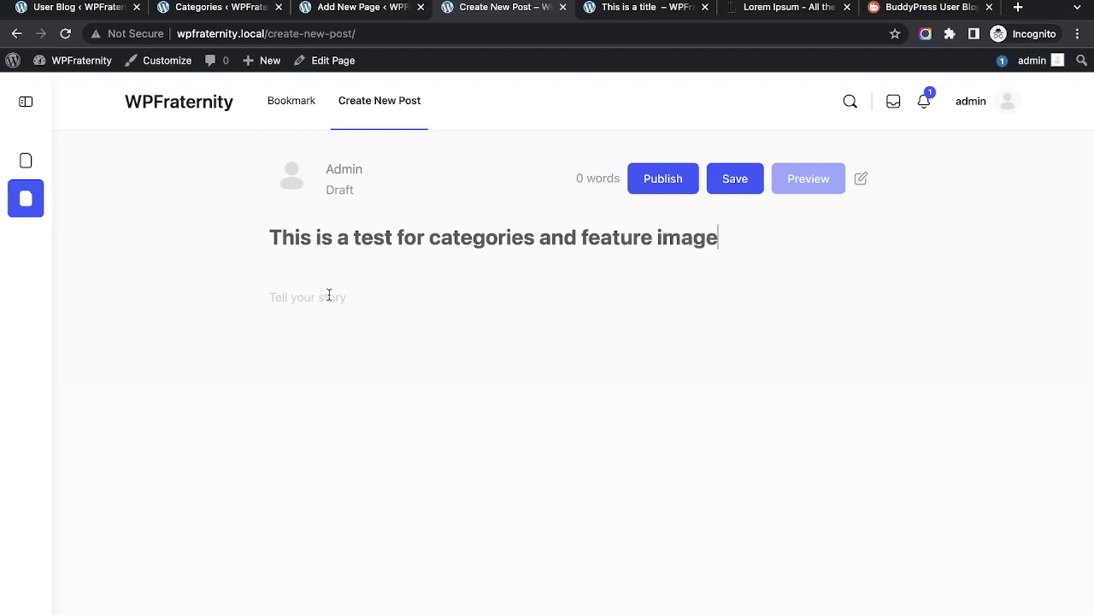
{"action": "left_click", "coordinate": [328, 295]}
{"action": "type", "text": "Lorem Ipsum is simply dummy text of the printing and typesetting industry. Lorem Ipsum has been the industry's standard dummy text ever since the 1500s, when an unknown printer took a galley of type and scrambled it to make a type specimen book. It has survived not only five centuries, but also the leap into electronic typesetting, remaining essentially unchanged. It was popularised in the 1960s with the release of Letraset sheets containing Lorem Ipsum passages, and more recently with desktop publishing software like Aldus PageMaker including versions of Lorem Ipsum."}
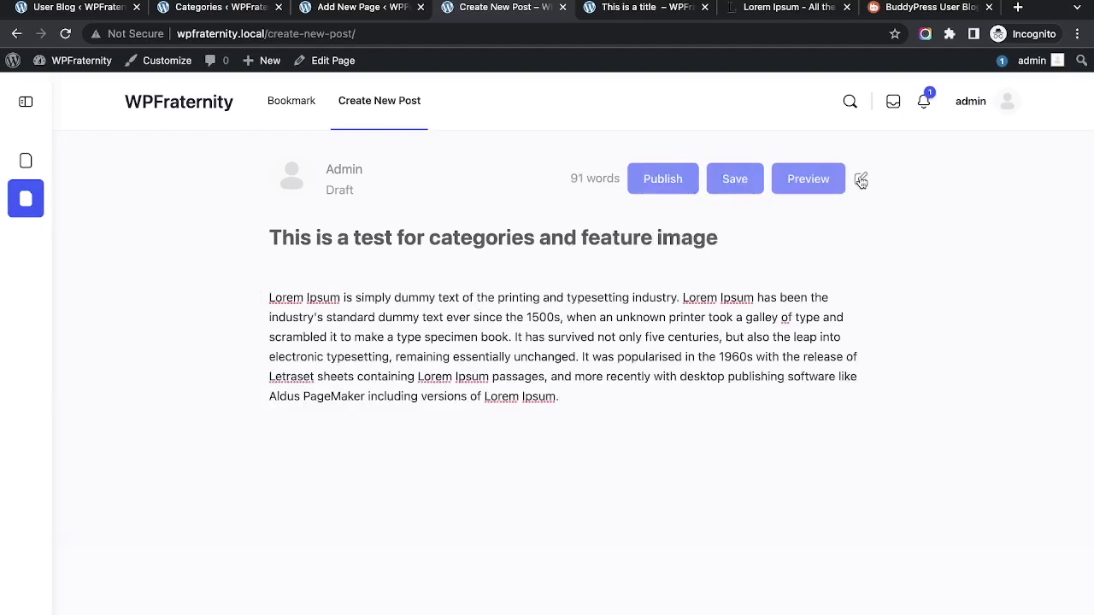
- Tick testtwo and Uncategorized, set the lakeside landscape as featured image, and publish
{"action": "left_click", "coordinate": [861, 180]}
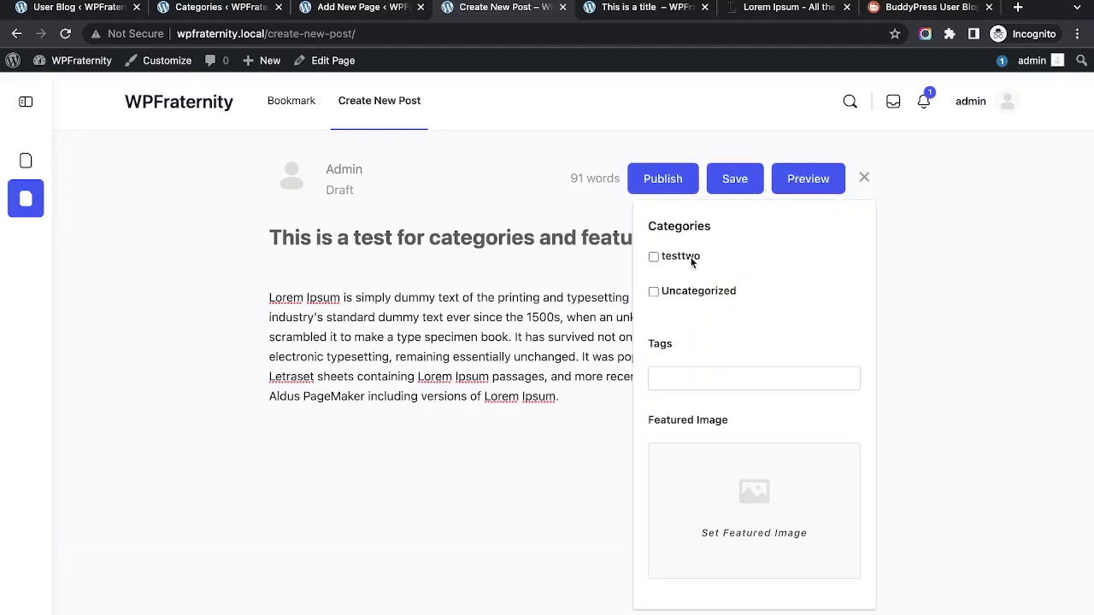
{"action": "left_click", "coordinate": [94, 8]}
{"action": "scroll", "coordinate": [241, 297], "scroll_direction": "down", "scroll_amount": 5}
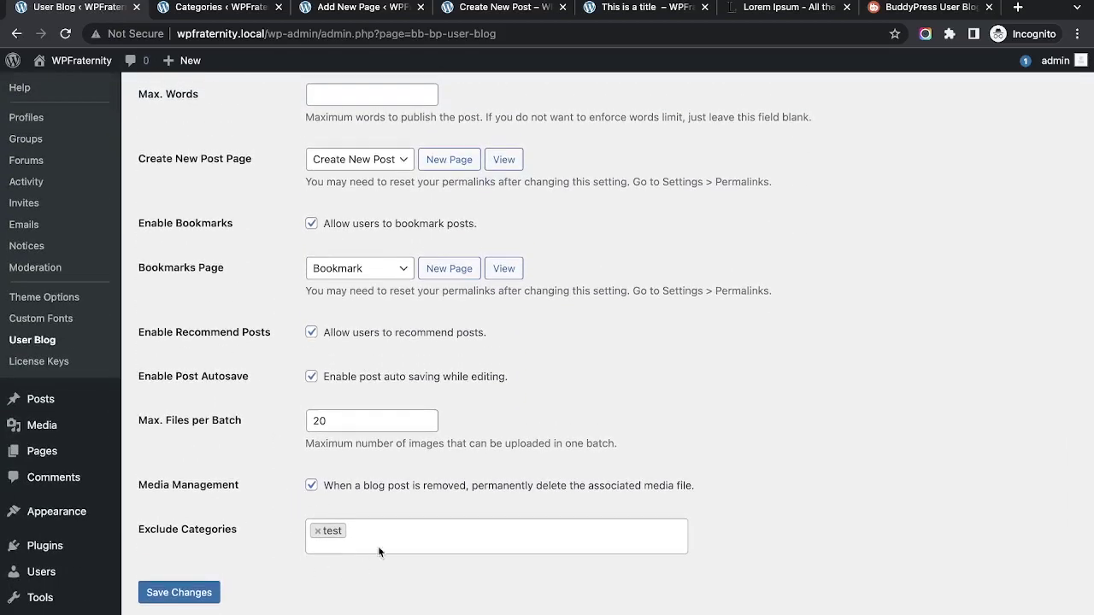
{"action": "left_click", "coordinate": [384, 12]}
{"action": "left_click", "coordinate": [494, 10]}
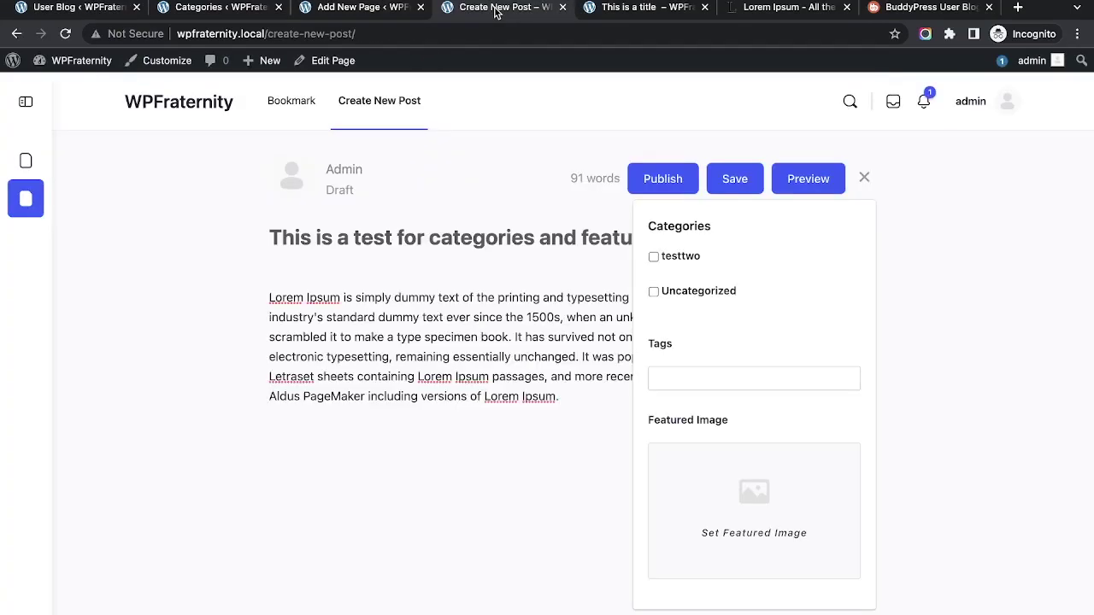
{"action": "left_click", "coordinate": [681, 256]}
{"action": "left_click", "coordinate": [685, 291]}
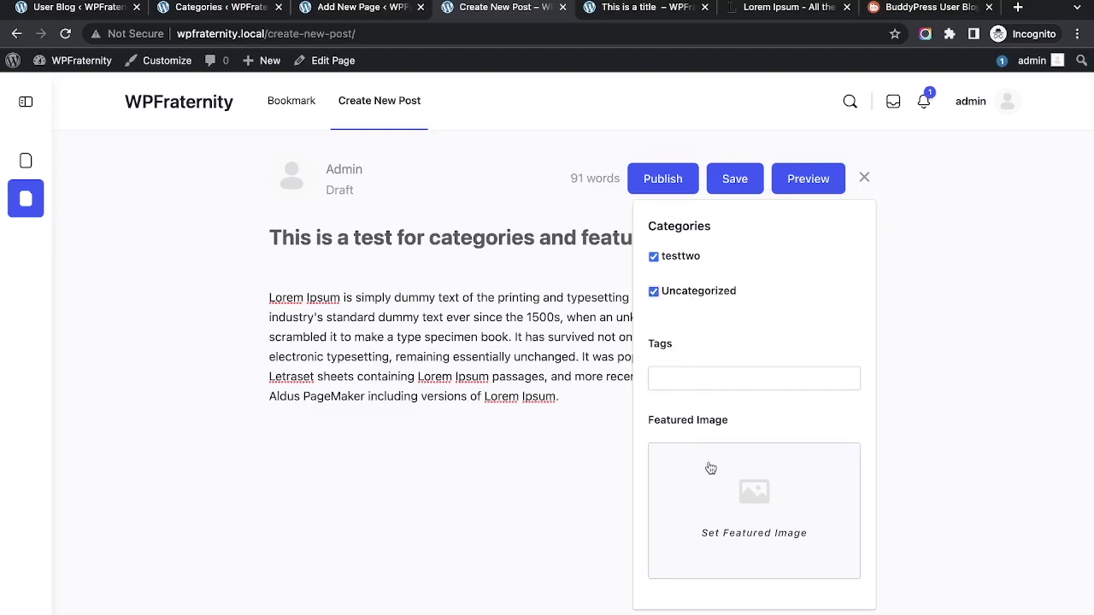
{"action": "left_click", "coordinate": [746, 510]}
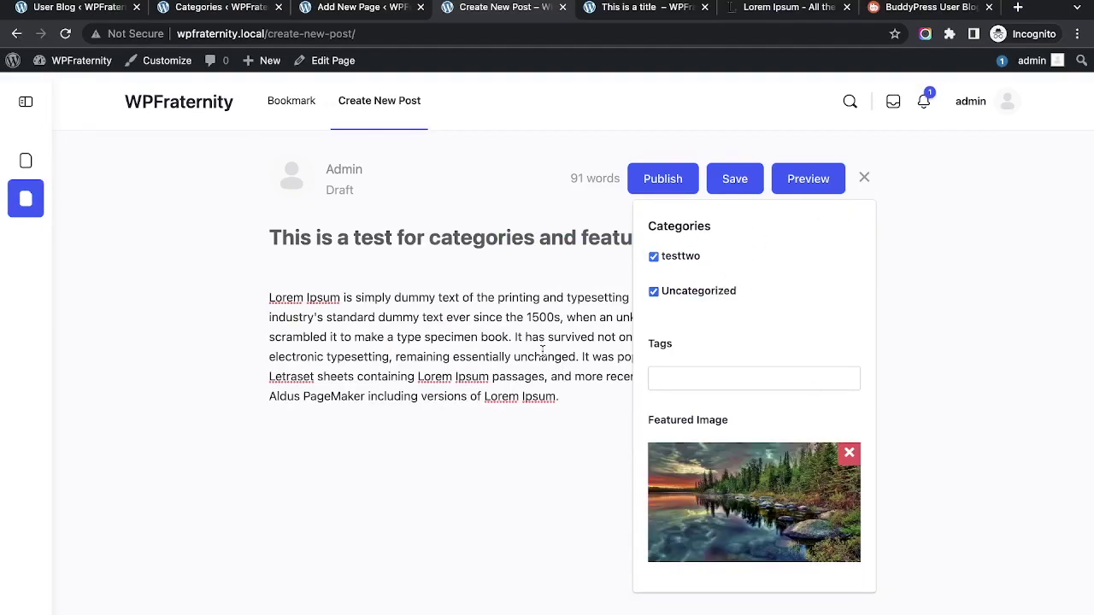
{"action": "left_click", "coordinate": [669, 190]}
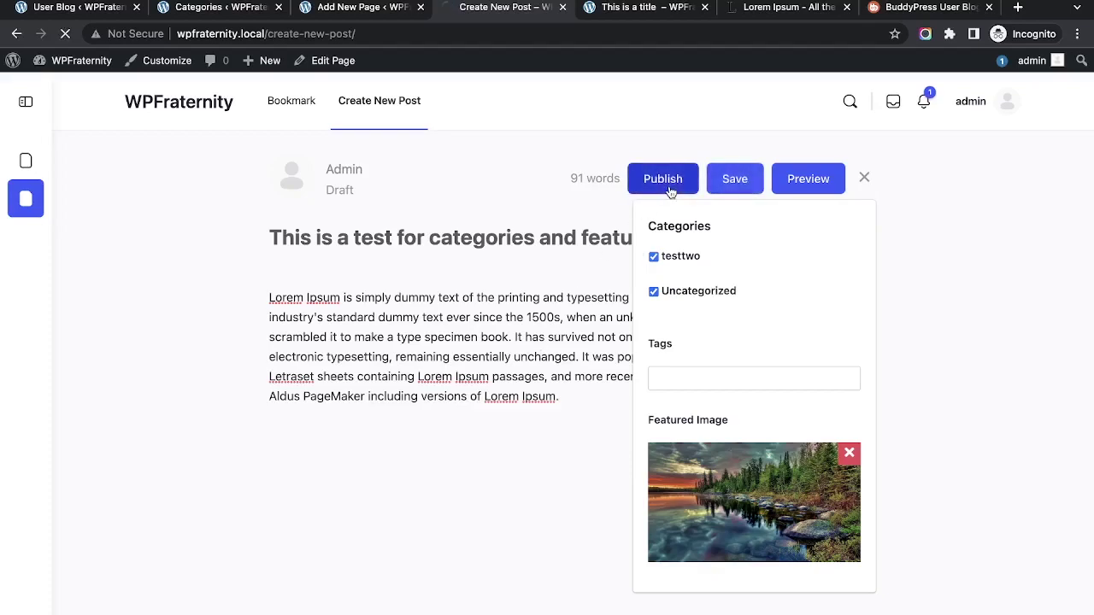
- Clear 'test' from the User Blog Exclude Categories list, save, and return to the published post
{"action": "scroll", "coordinate": [354, 341], "scroll_direction": "down", "scroll_amount": 3}
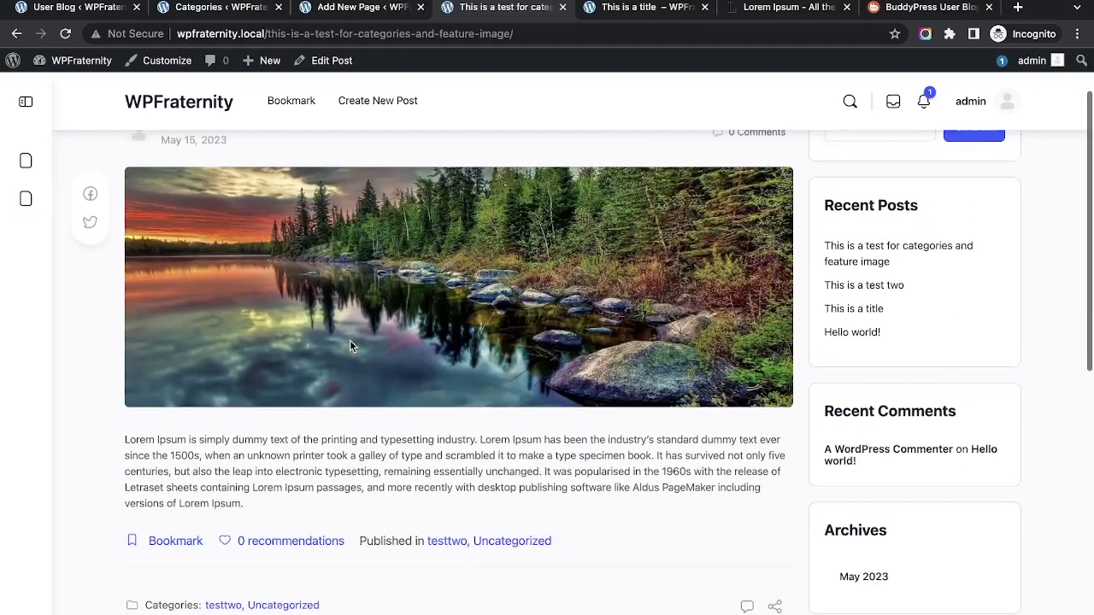
{"action": "scroll", "coordinate": [220, 416], "scroll_direction": "down", "scroll_amount": 2}
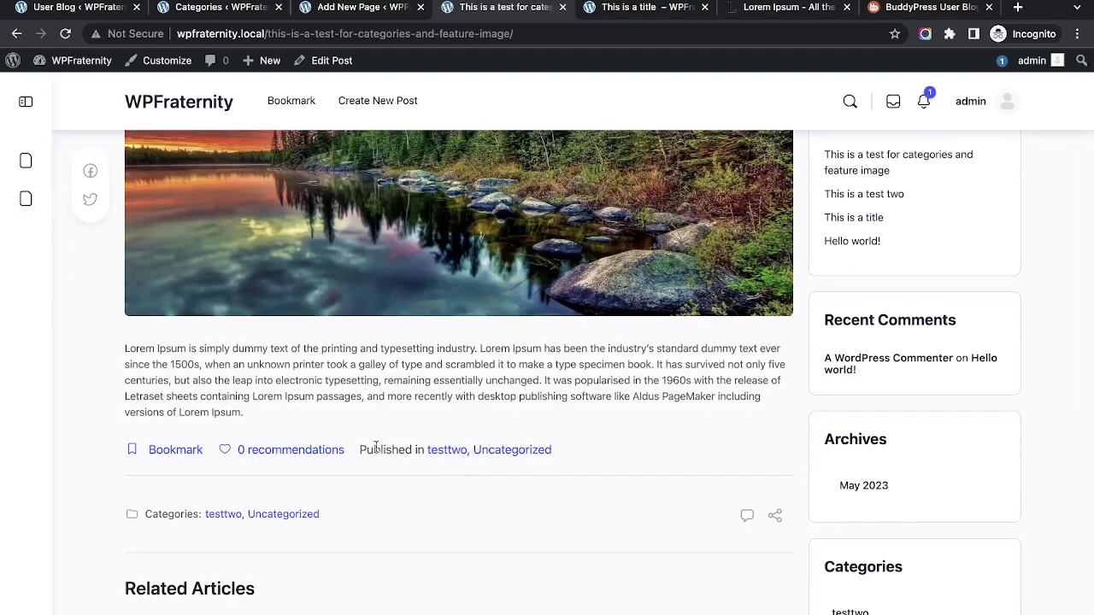
{"action": "scroll", "coordinate": [411, 391], "scroll_direction": "up", "scroll_amount": 5}
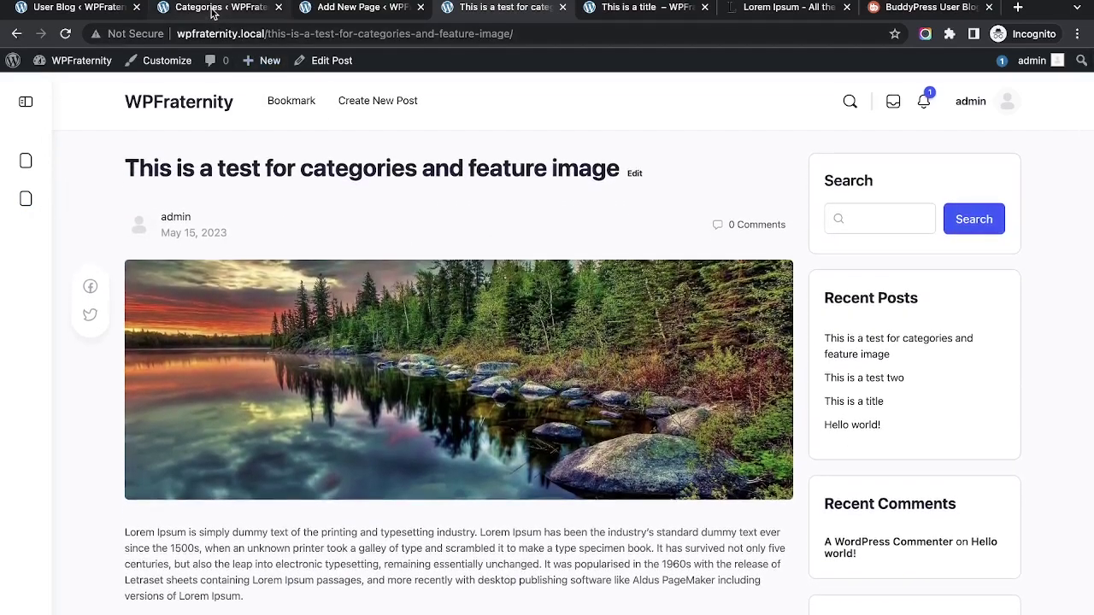
{"action": "left_click", "coordinate": [220, 8]}
{"action": "left_click", "coordinate": [78, 9]}
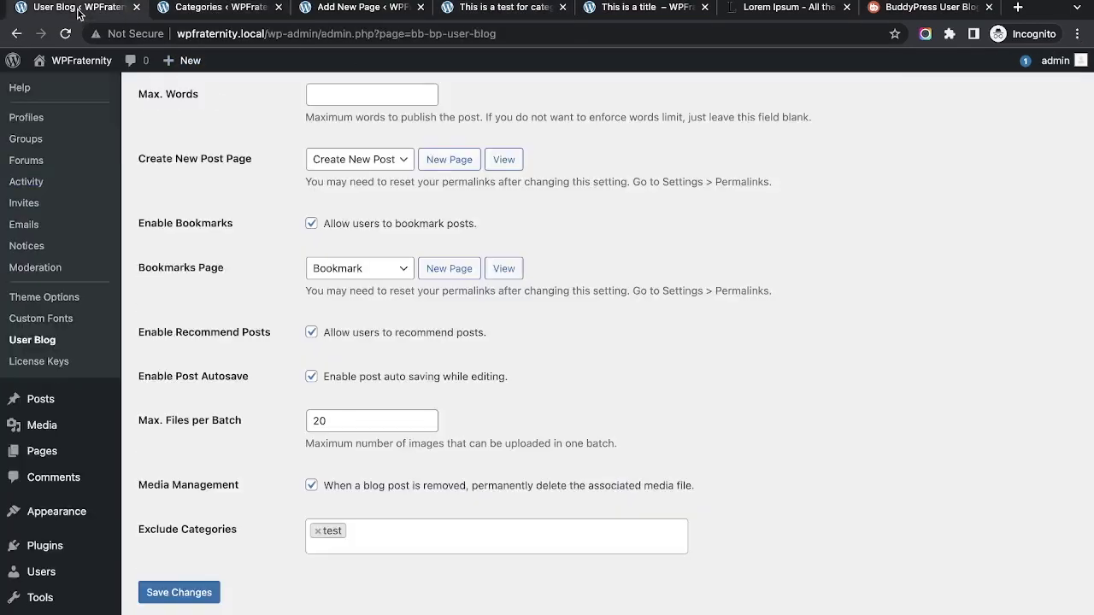
{"action": "left_click", "coordinate": [317, 531]}
{"action": "left_click", "coordinate": [181, 592]}
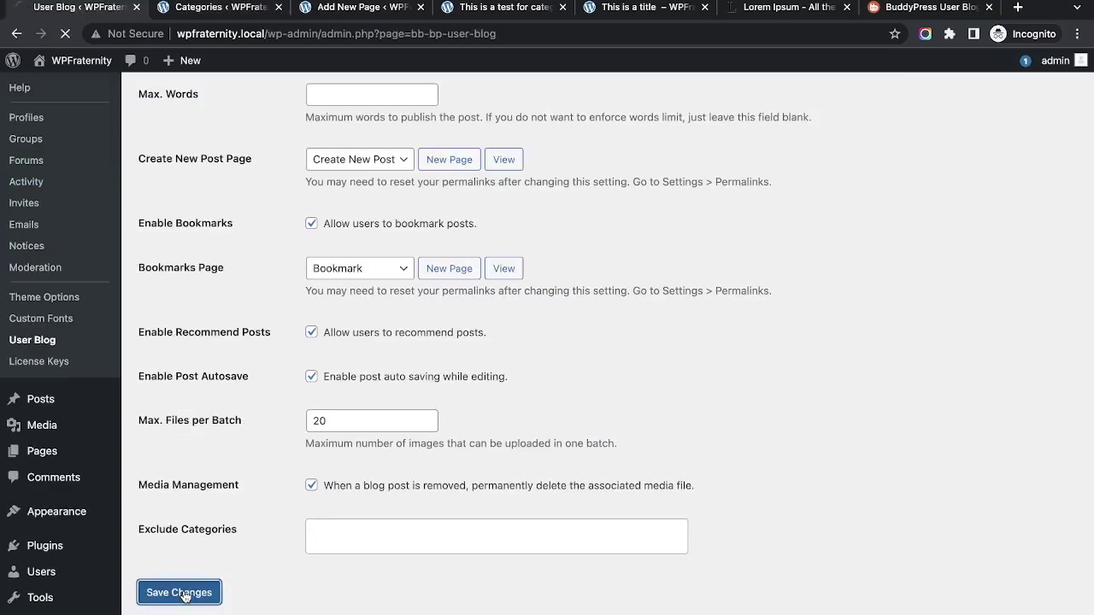
{"action": "left_click", "coordinate": [355, 10]}
{"action": "left_click", "coordinate": [505, 11]}
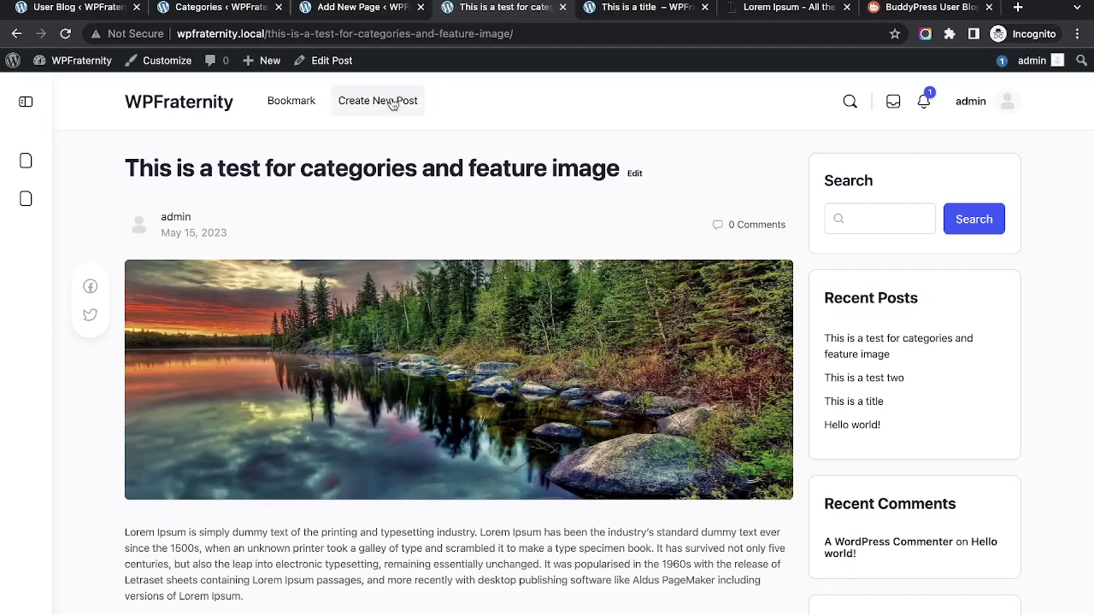
- Start a new front-end post, show its category and image settings, and focus the empty title field
{"action": "left_click", "coordinate": [392, 101]}
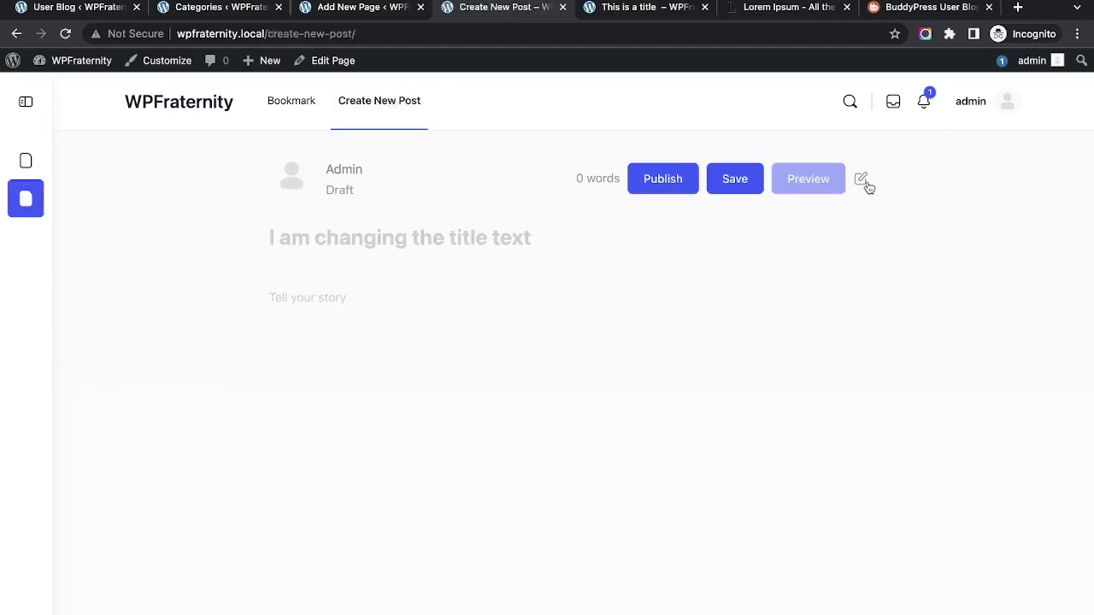
{"action": "left_click", "coordinate": [861, 181]}
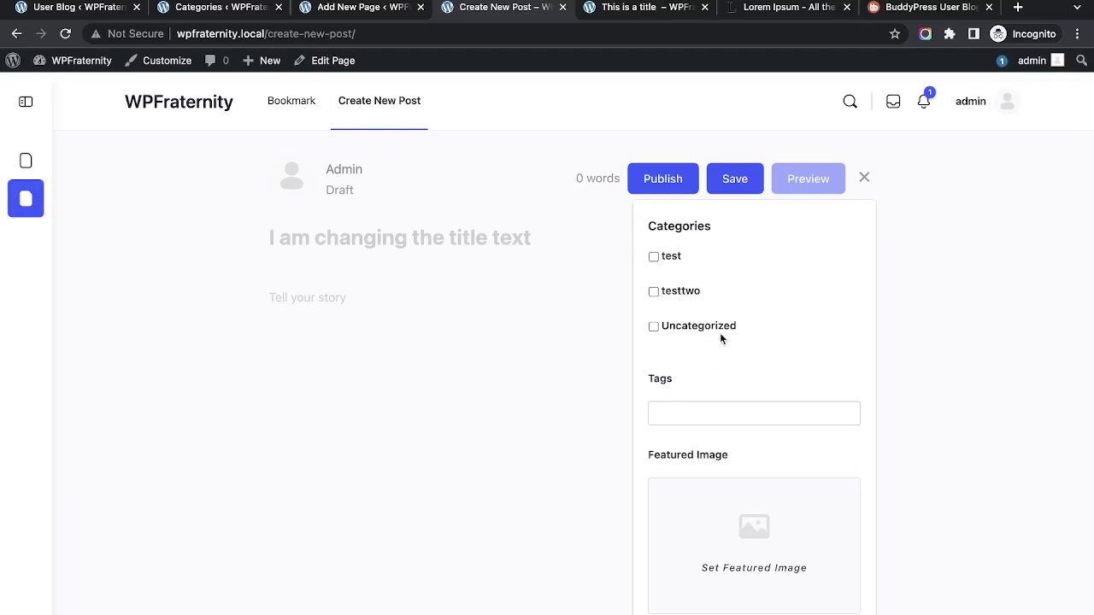
{"action": "left_click", "coordinate": [467, 243]}
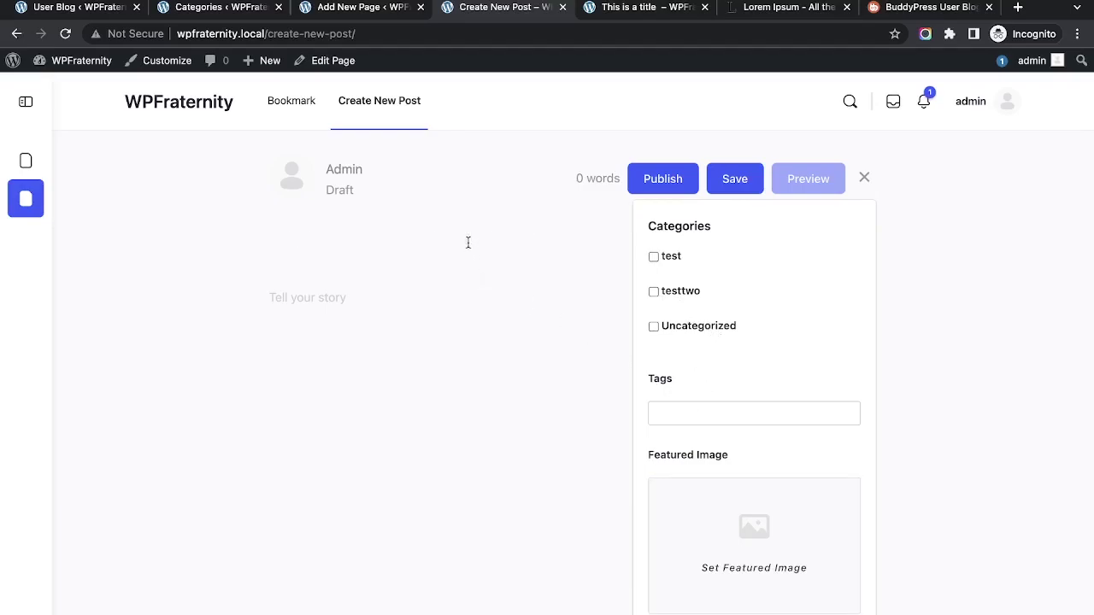